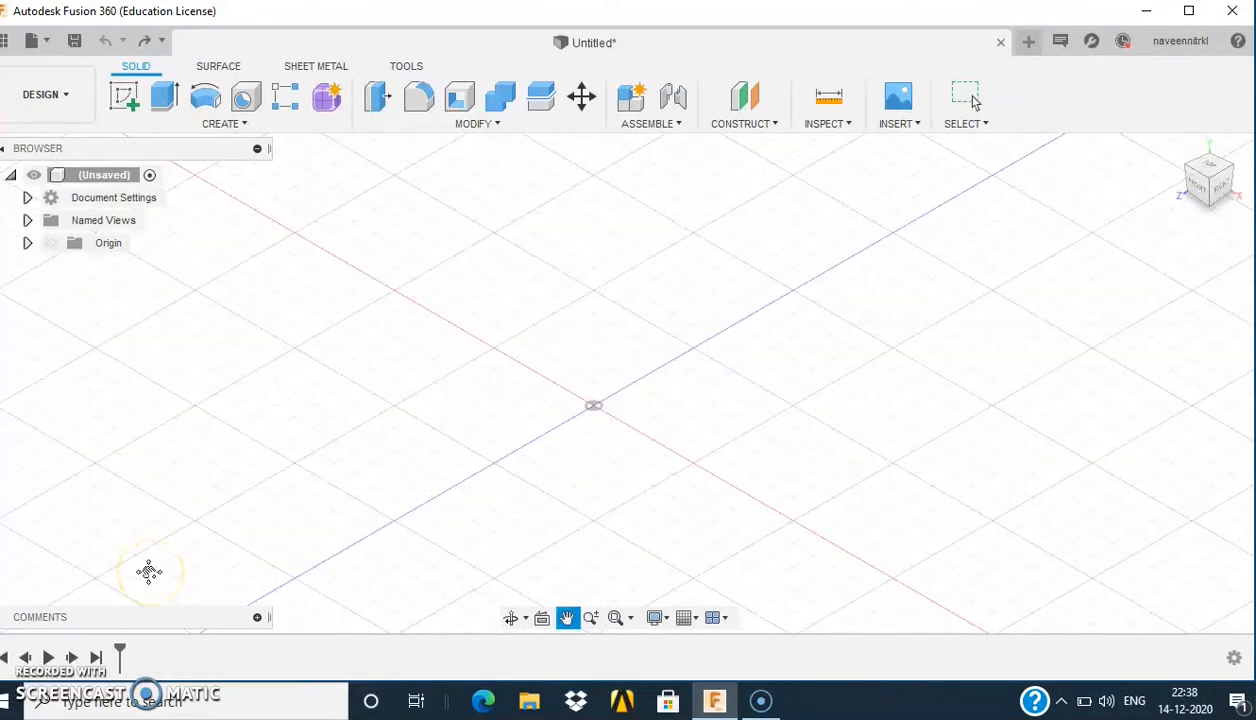
Step: Sketch a 50 mm by 50 mm rectangle on the horizontal origin plane and finish the sketch
key("Escape")
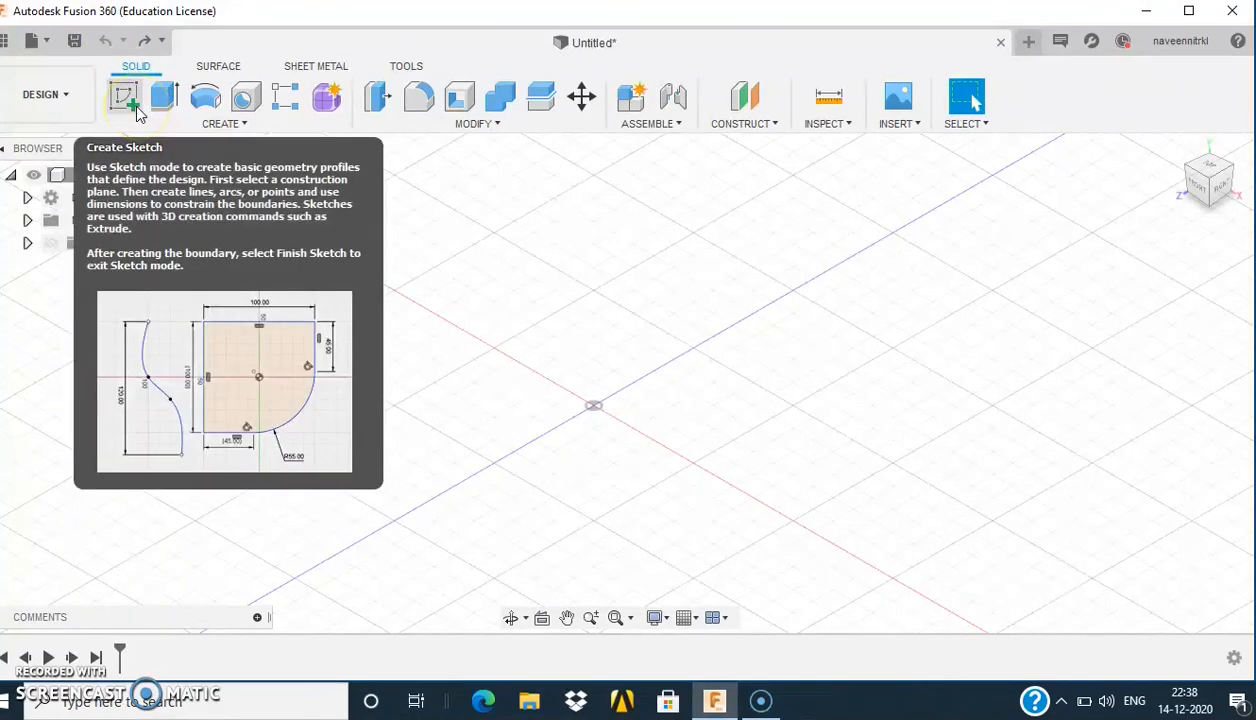
left_click(135, 106)
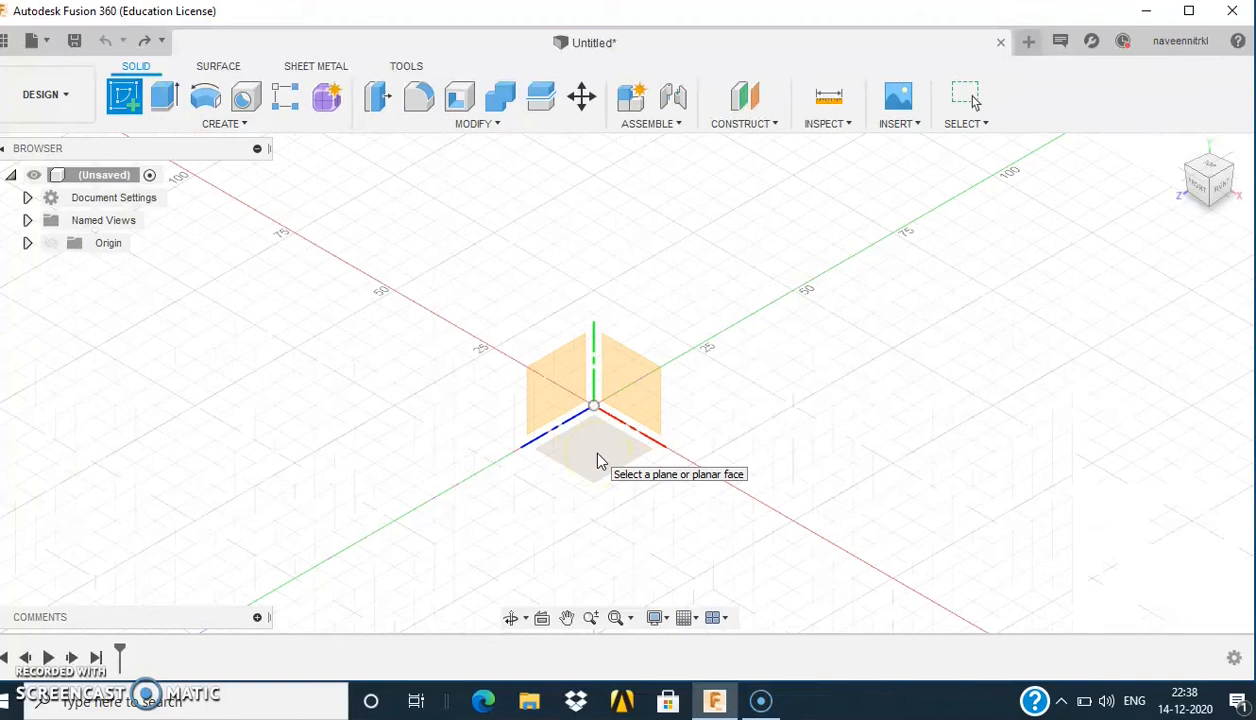
left_click(597, 461)
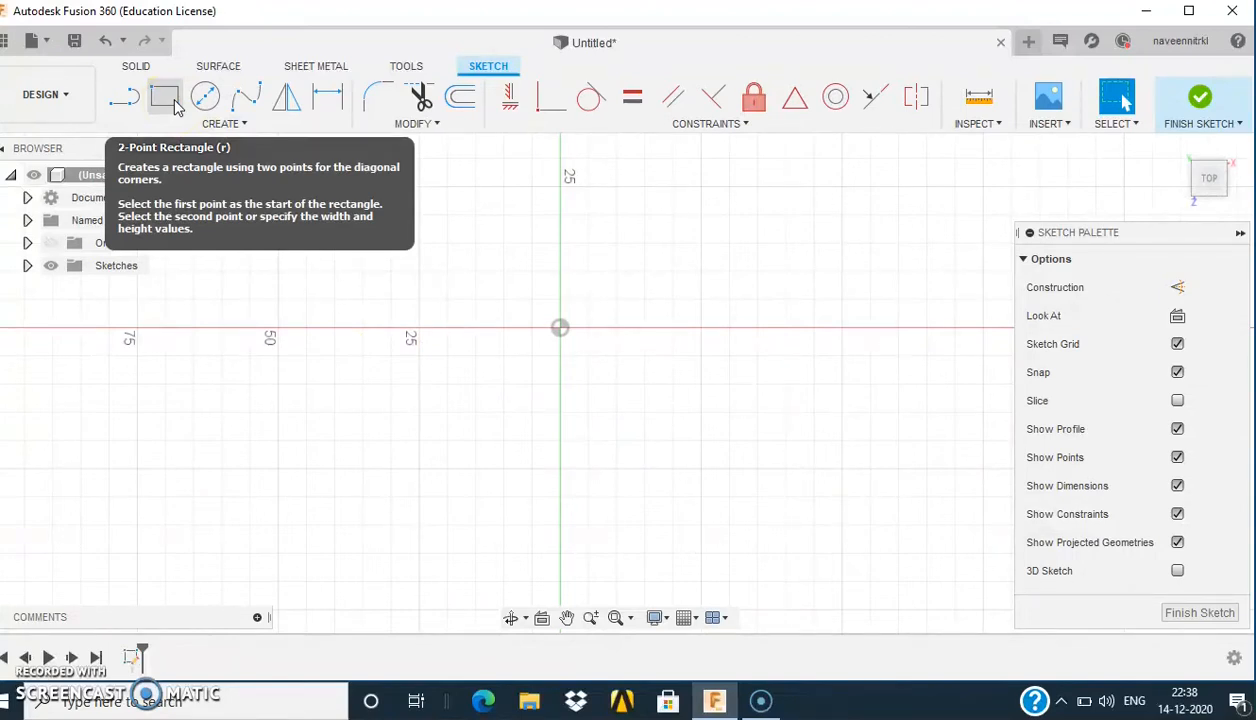
left_click(165, 97)
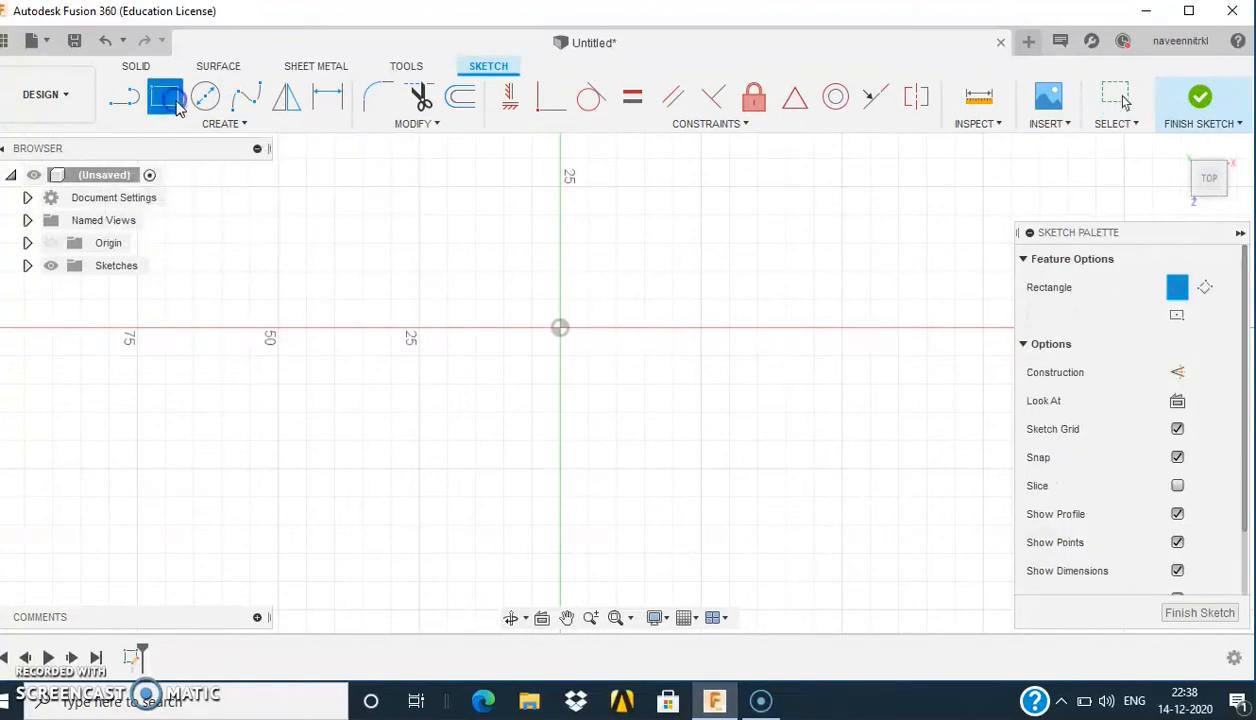
left_click(280, 246)
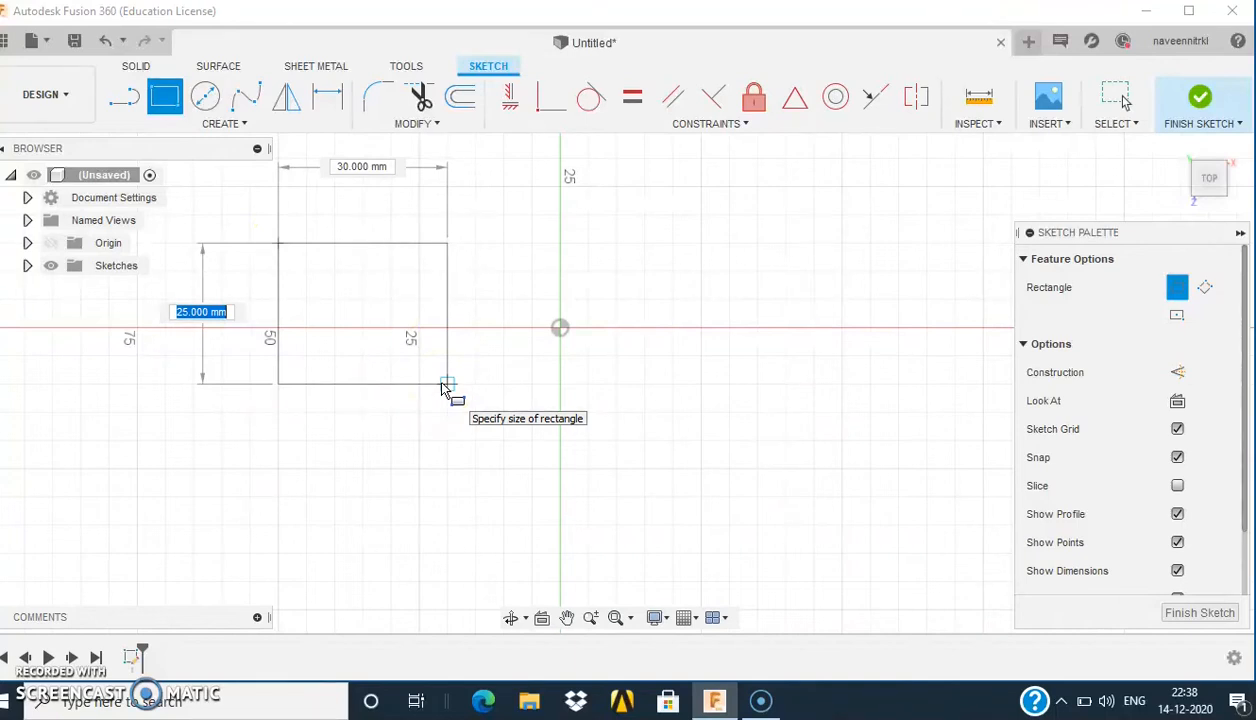
type("50")
key("Tab")
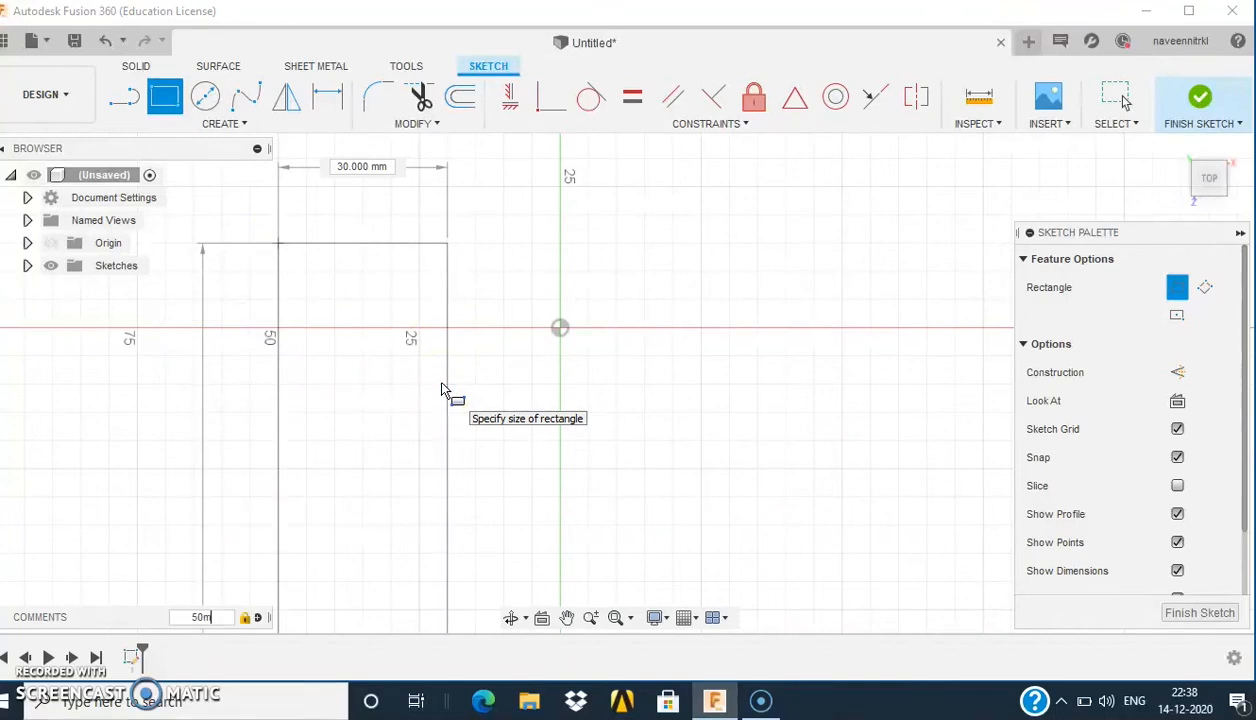
type("50")
key("Tab")
key("Return")
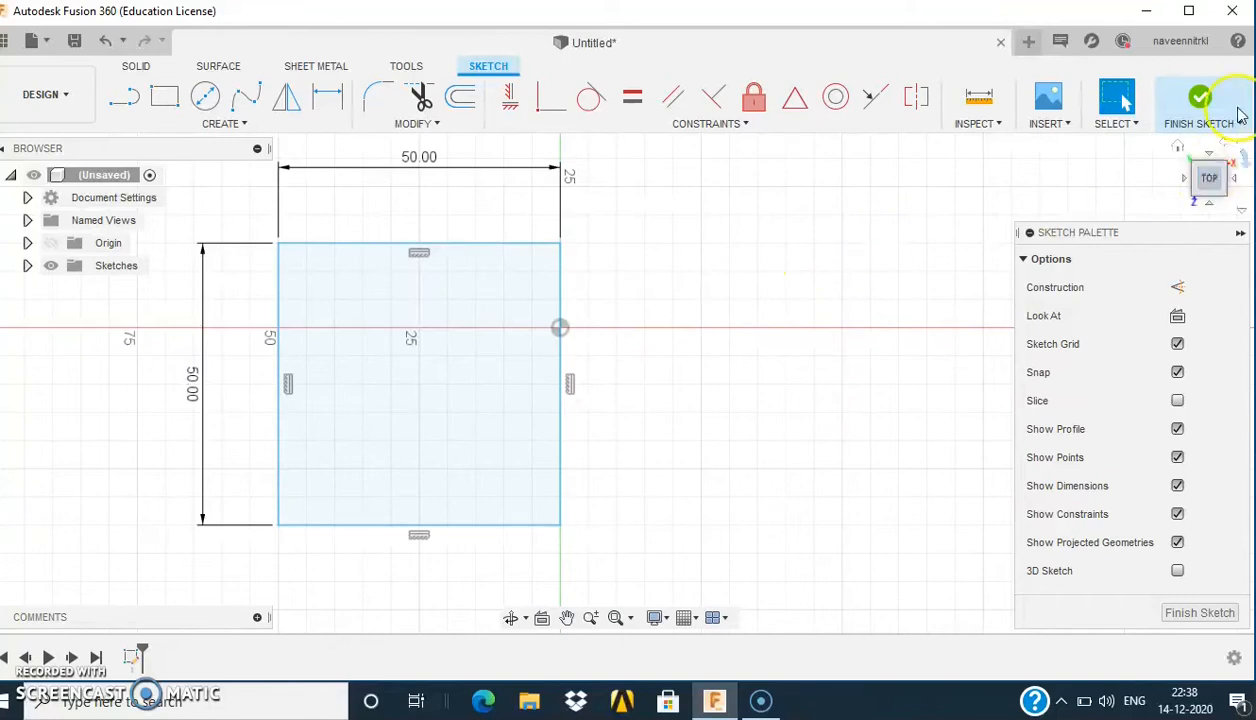
left_click(1201, 100)
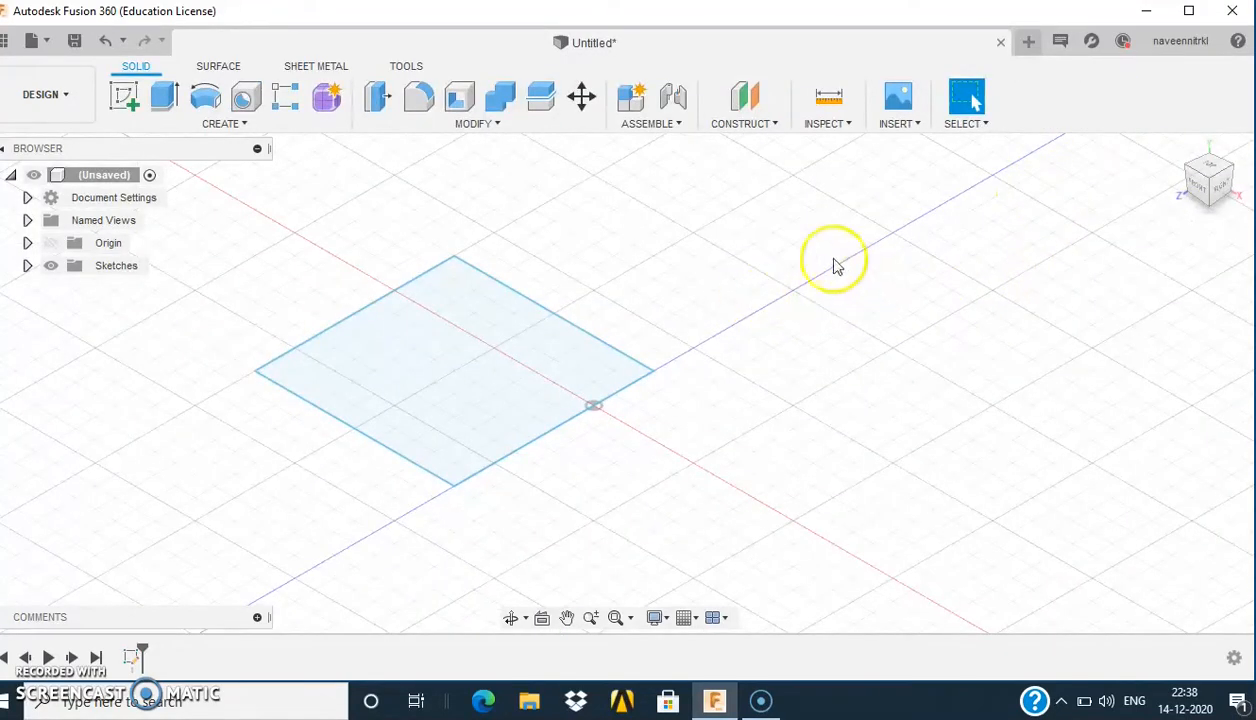
Step: Extrude the square profile upward 50 mm as a new body to form a cube
left_click(170, 98)
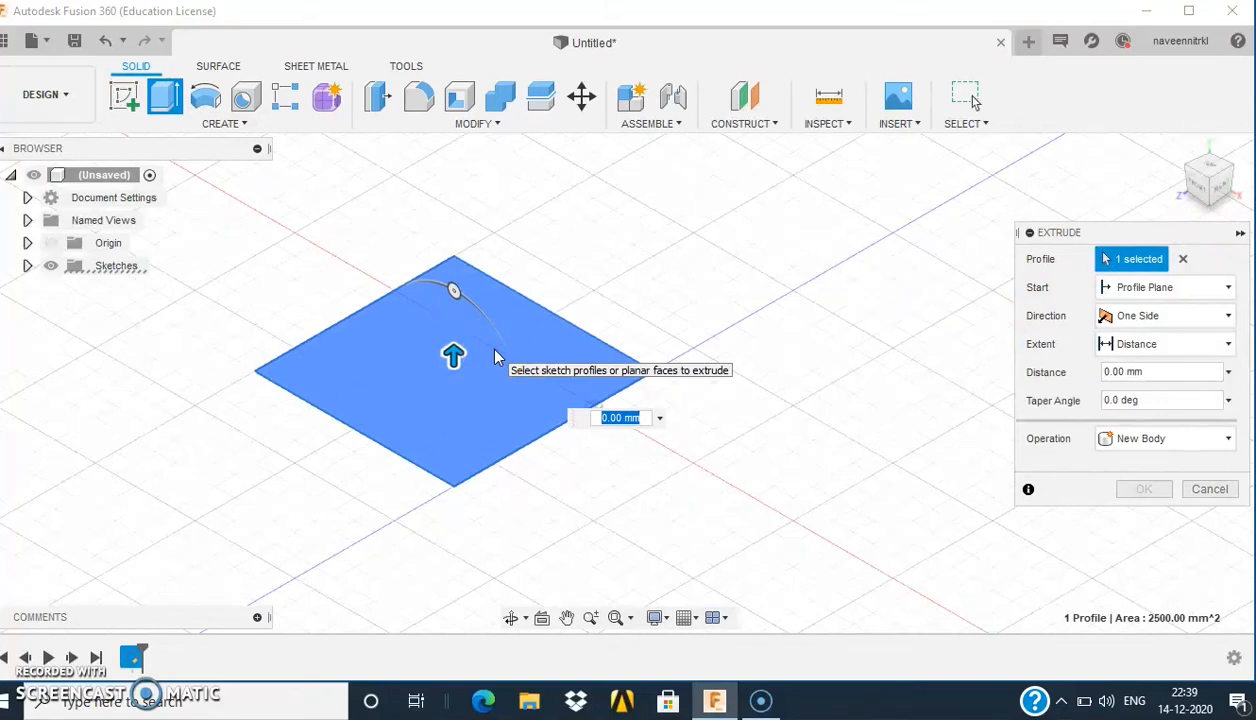
key("Return")
key("Return")
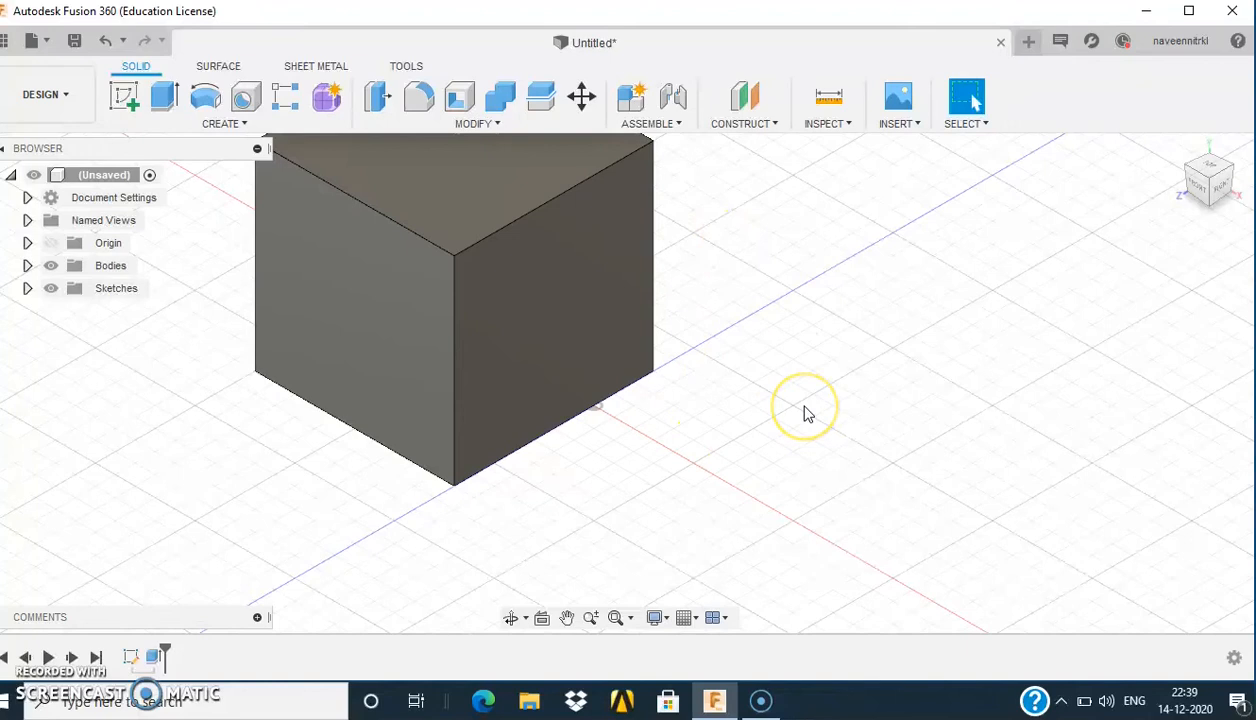
Step: Fillet the seven edges bounding the cube's front and right faces with a 5 mm radius
scroll(805, 407, "up", 1)
scroll(805, 407, "down", 8)
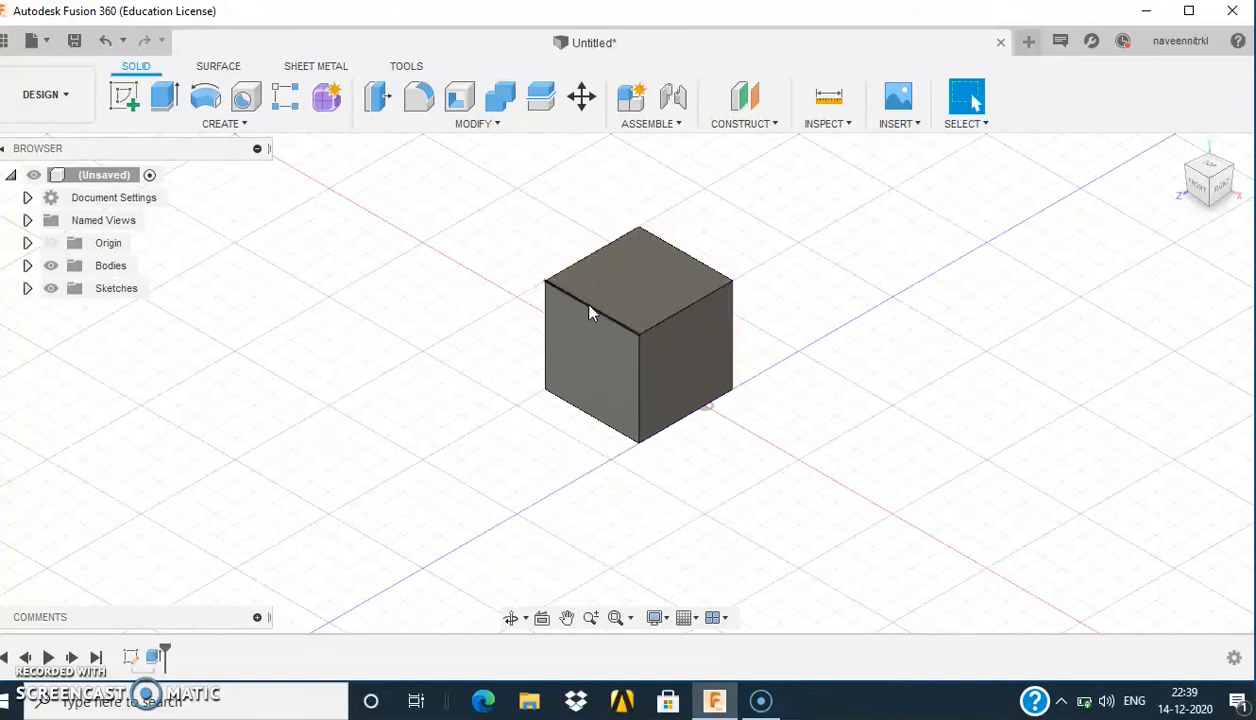
left_click(590, 308)
left_click(642, 372, "ctrl")
left_click(700, 301, "ctrl")
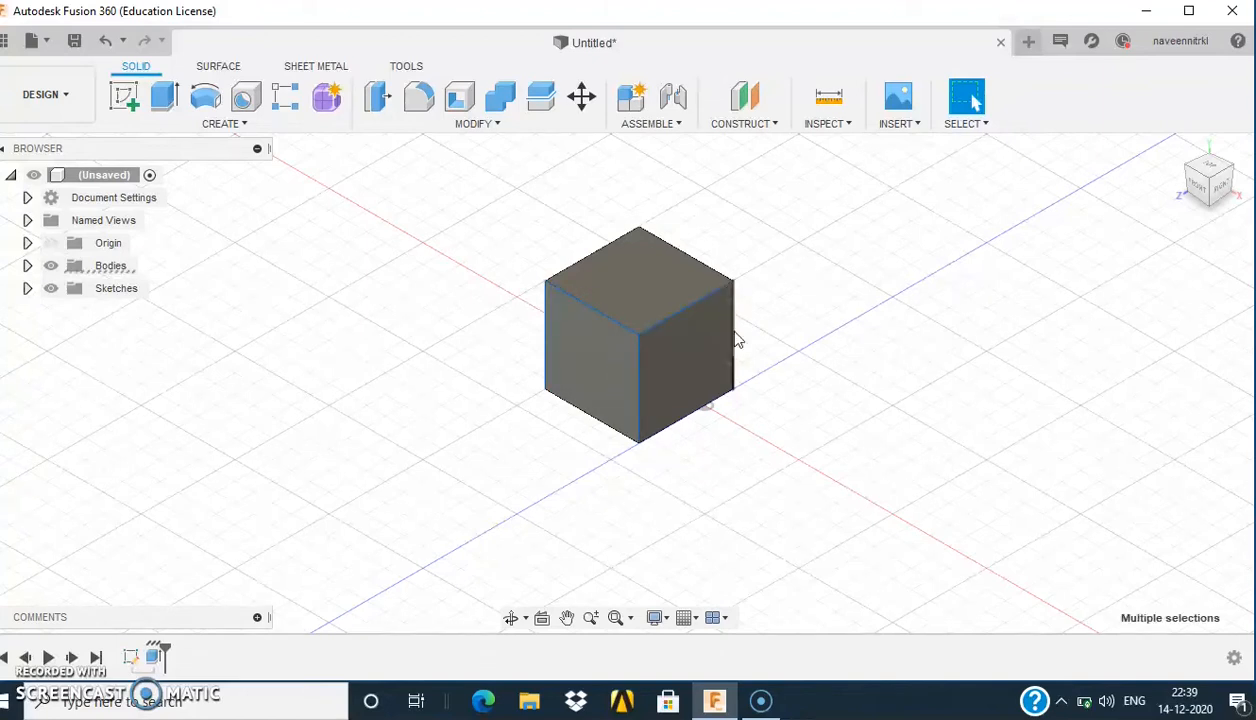
left_click(688, 414, "ctrl")
left_click(588, 414, "ctrl")
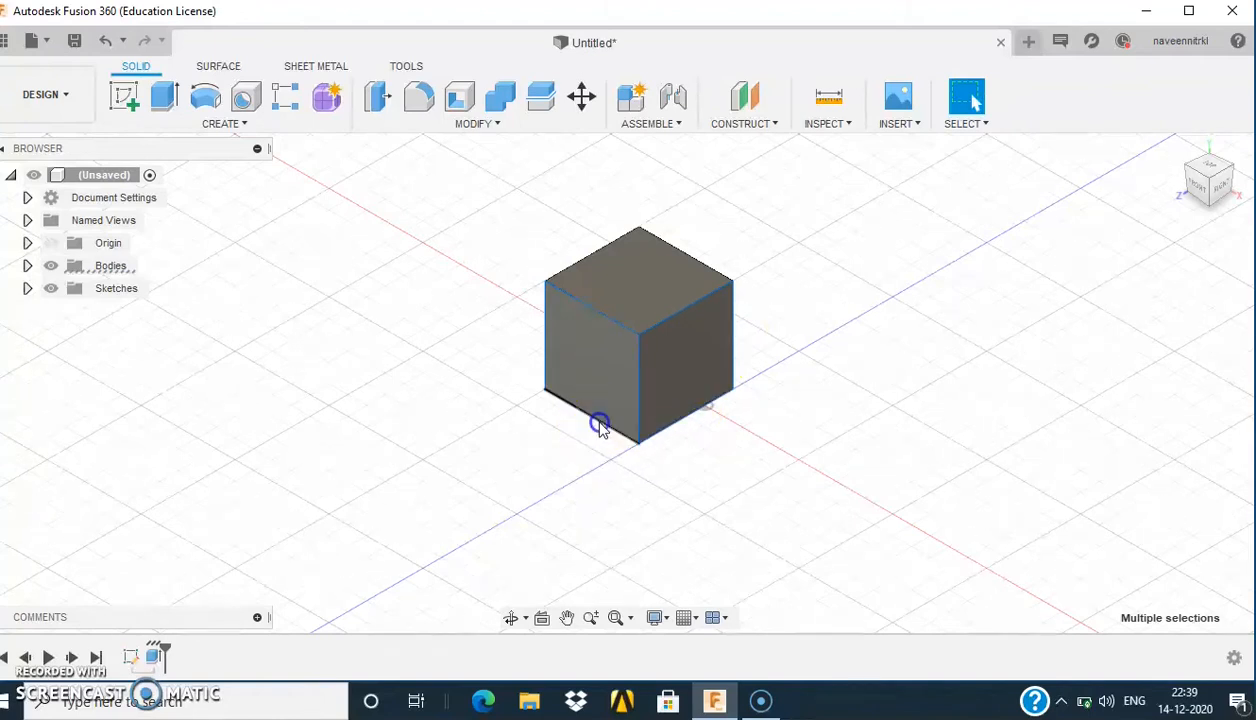
left_click(421, 108)
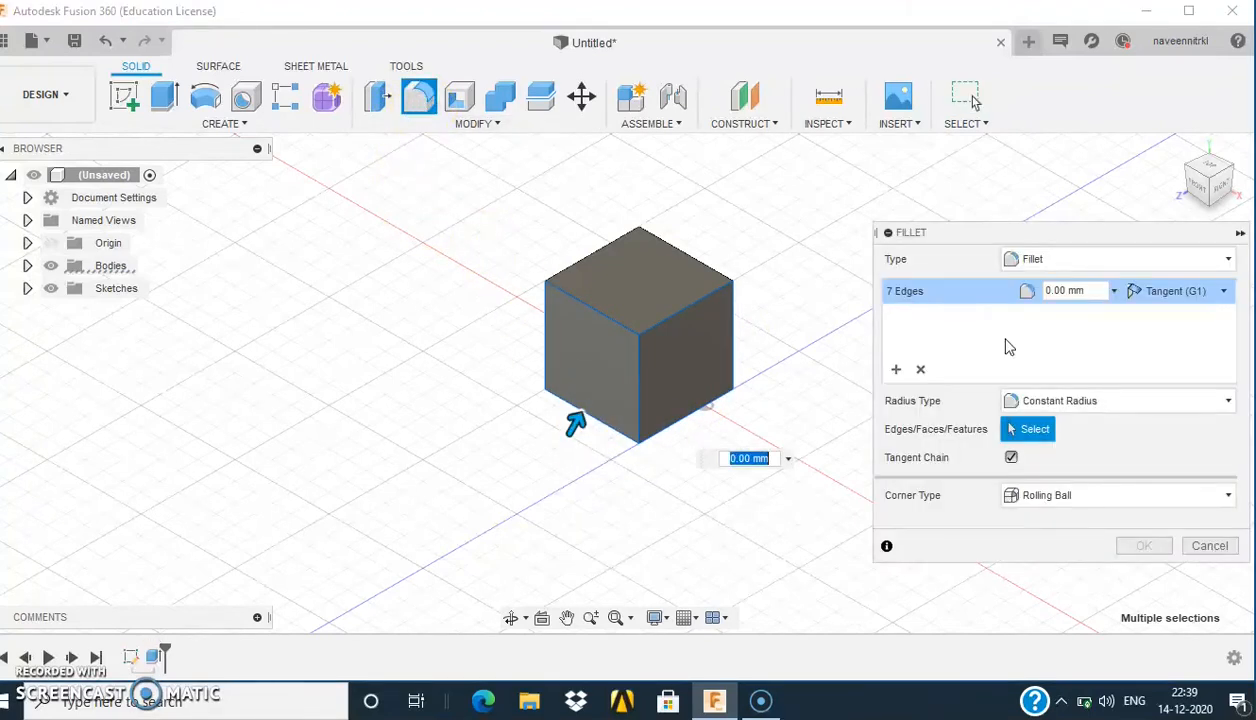
key("Return")
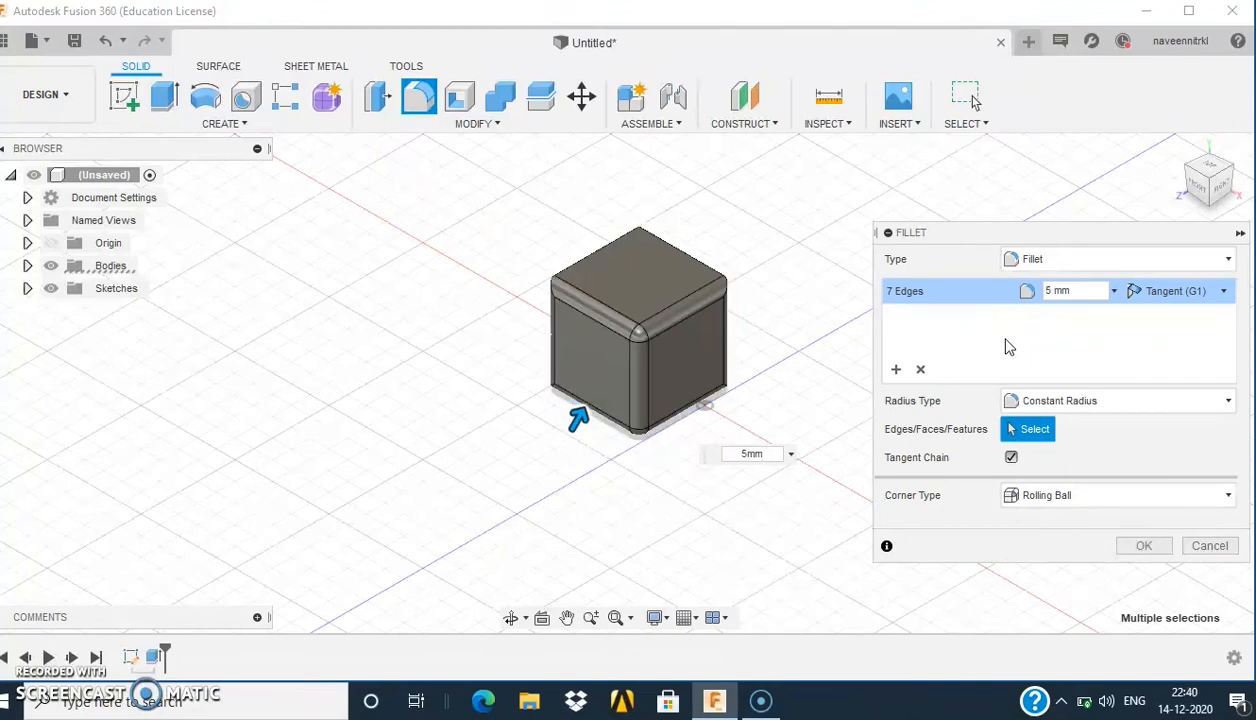
Step: Fillet the remaining sharp edges around the cube's back and left faces with a 5 mm radius
middle_click_drag(1006, 346, 630, 350, "shift")
left_click(650, 303)
left_click(703, 288)
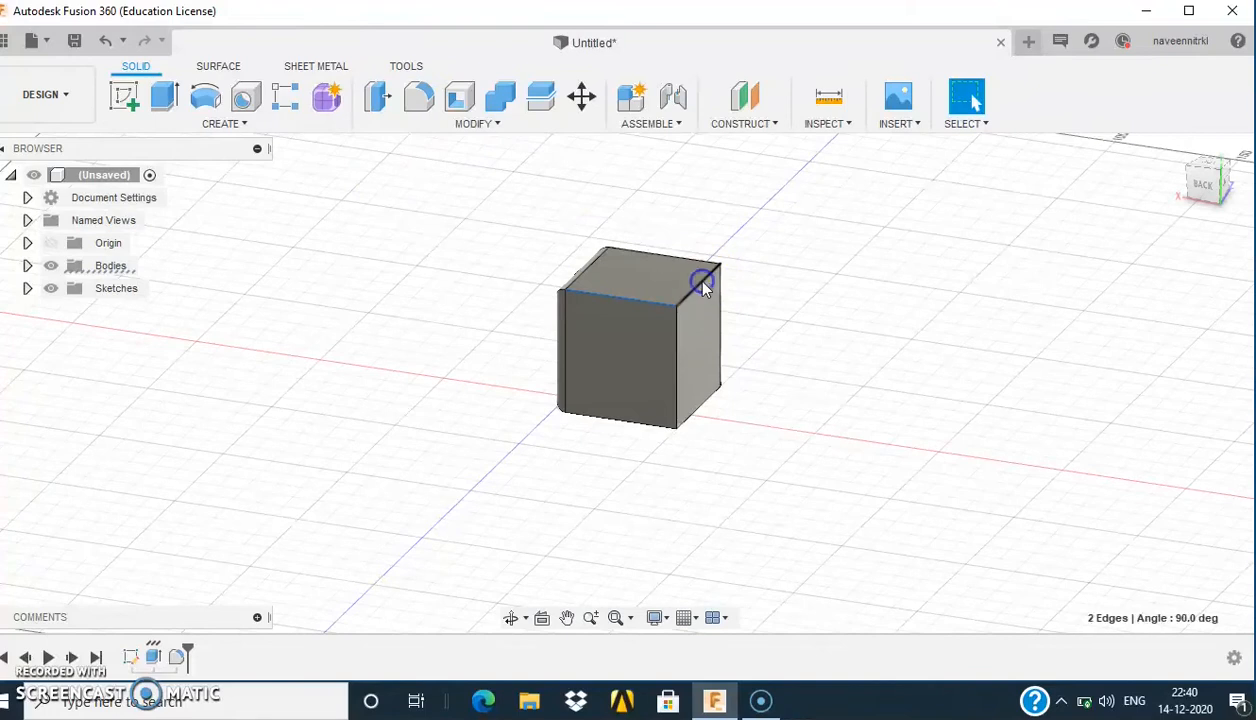
left_click(679, 366)
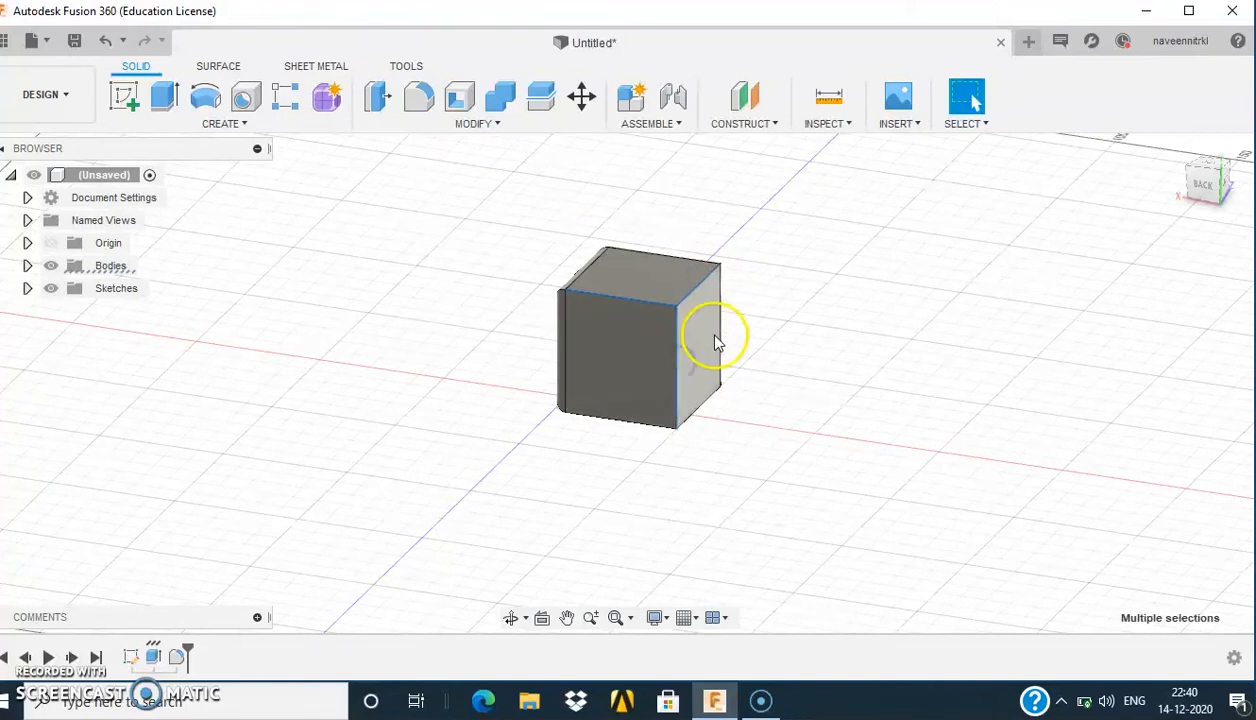
left_click(721, 308)
left_click(699, 413)
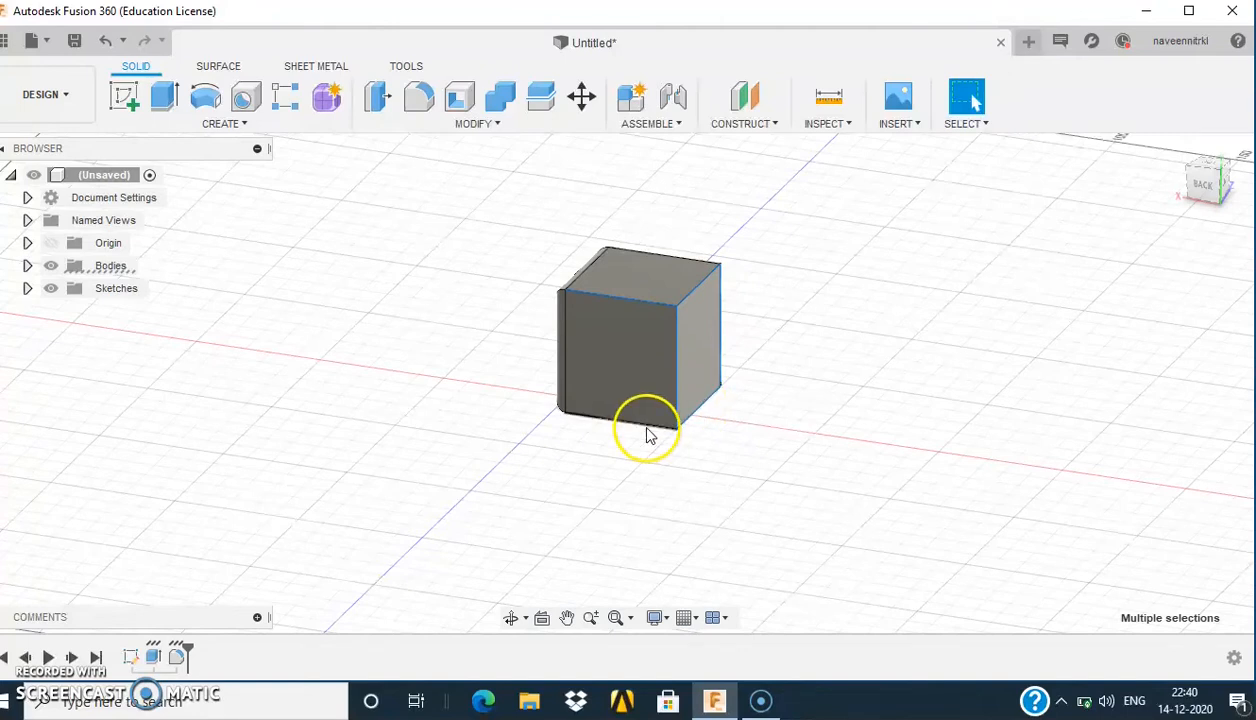
left_click(647, 428)
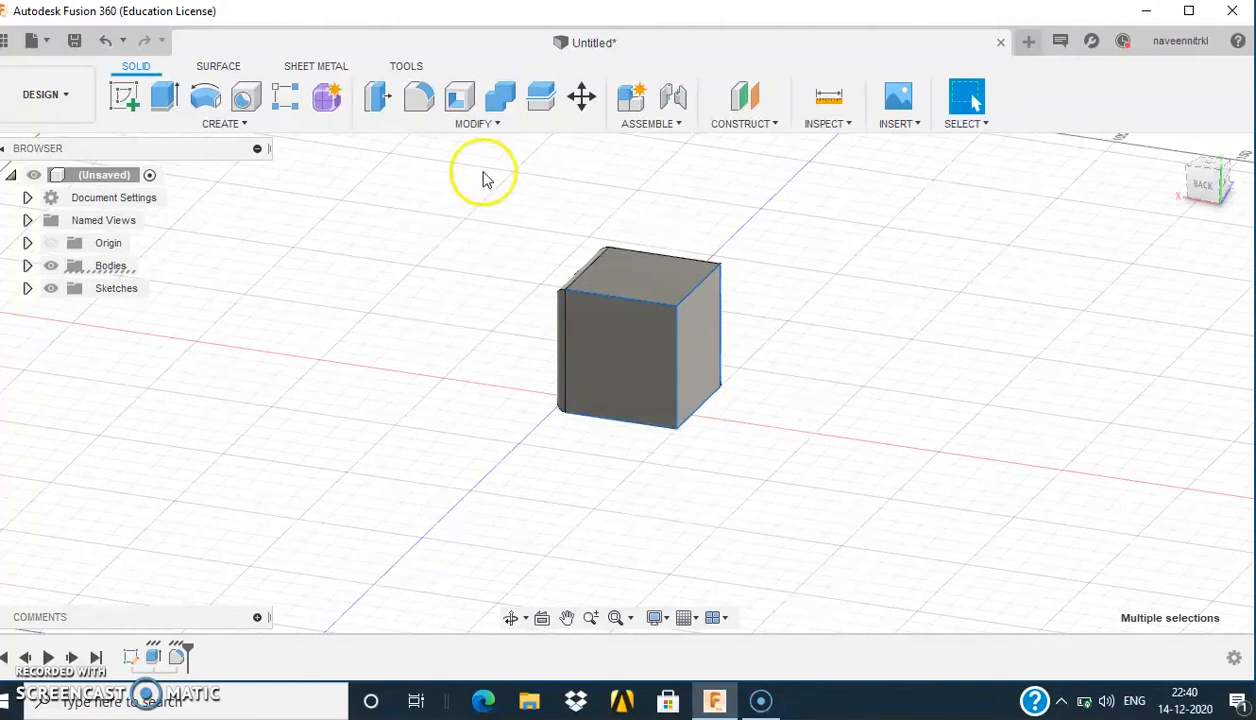
left_click(419, 103)
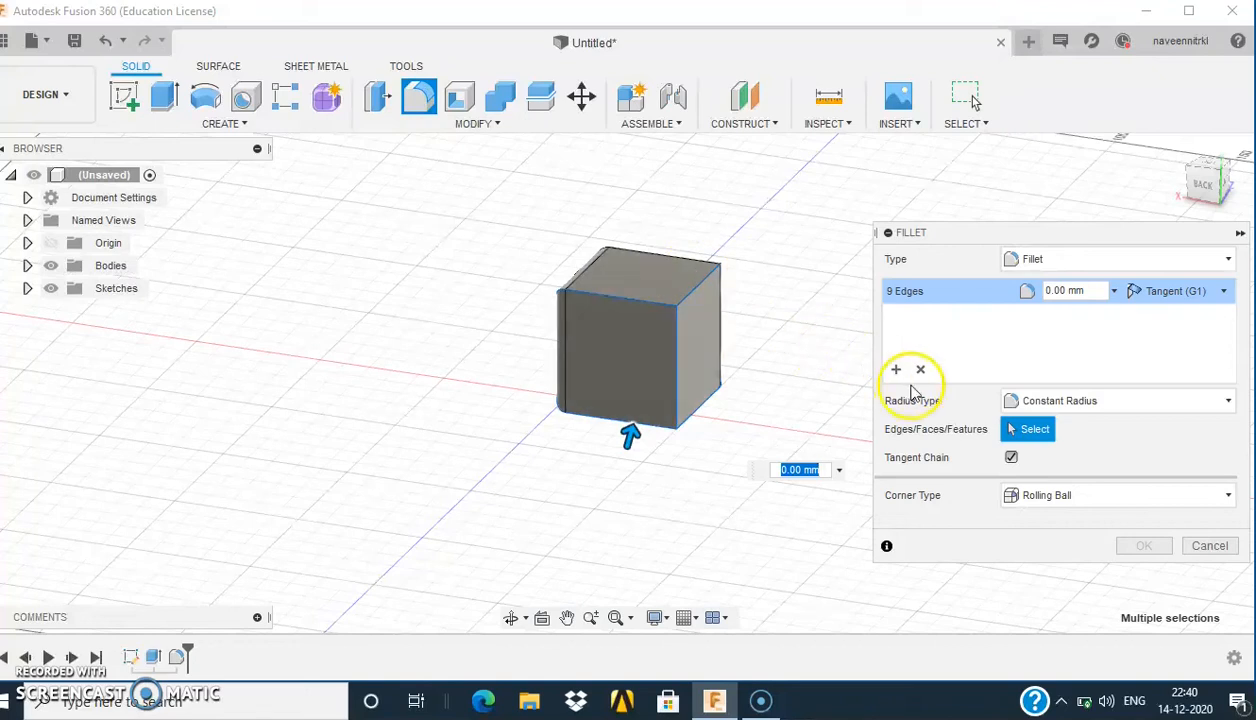
type("5mm")
key("Return")
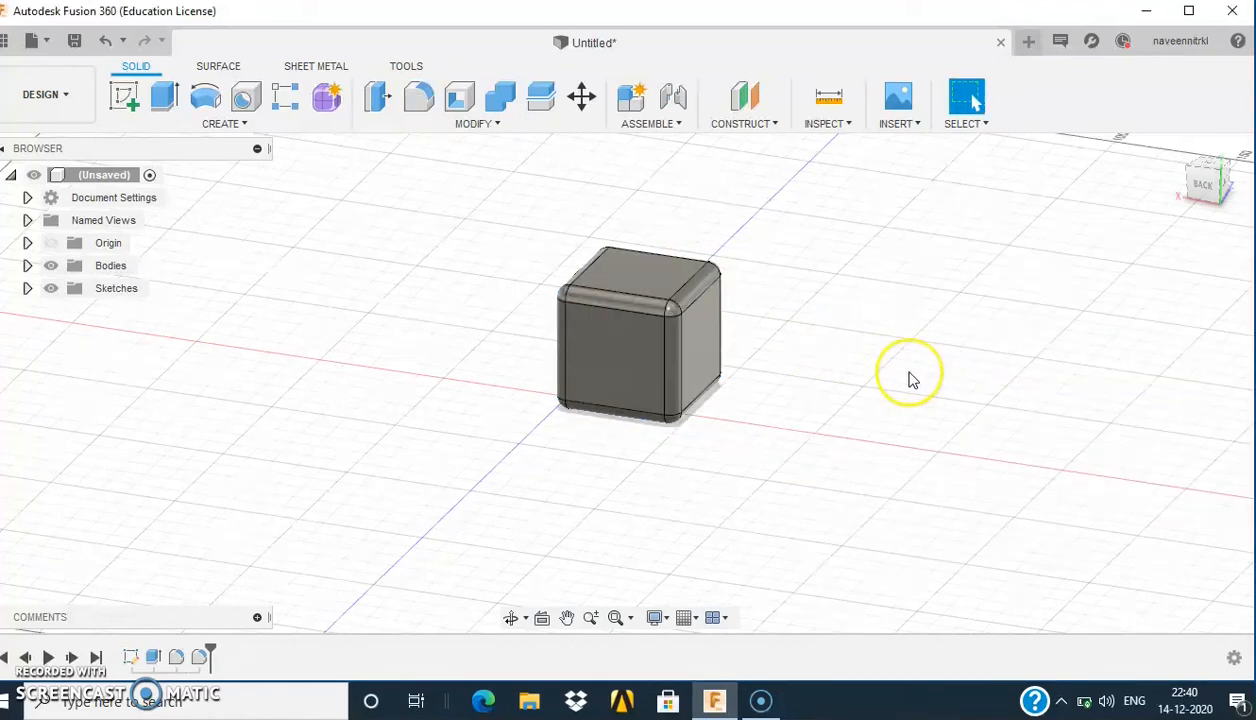
Step: On a new sketch on the cube's left face, draw a vertical and a horizontal line joining the midpoints of opposite edges
middle_click_drag(910, 380, 695, 429, "shift")
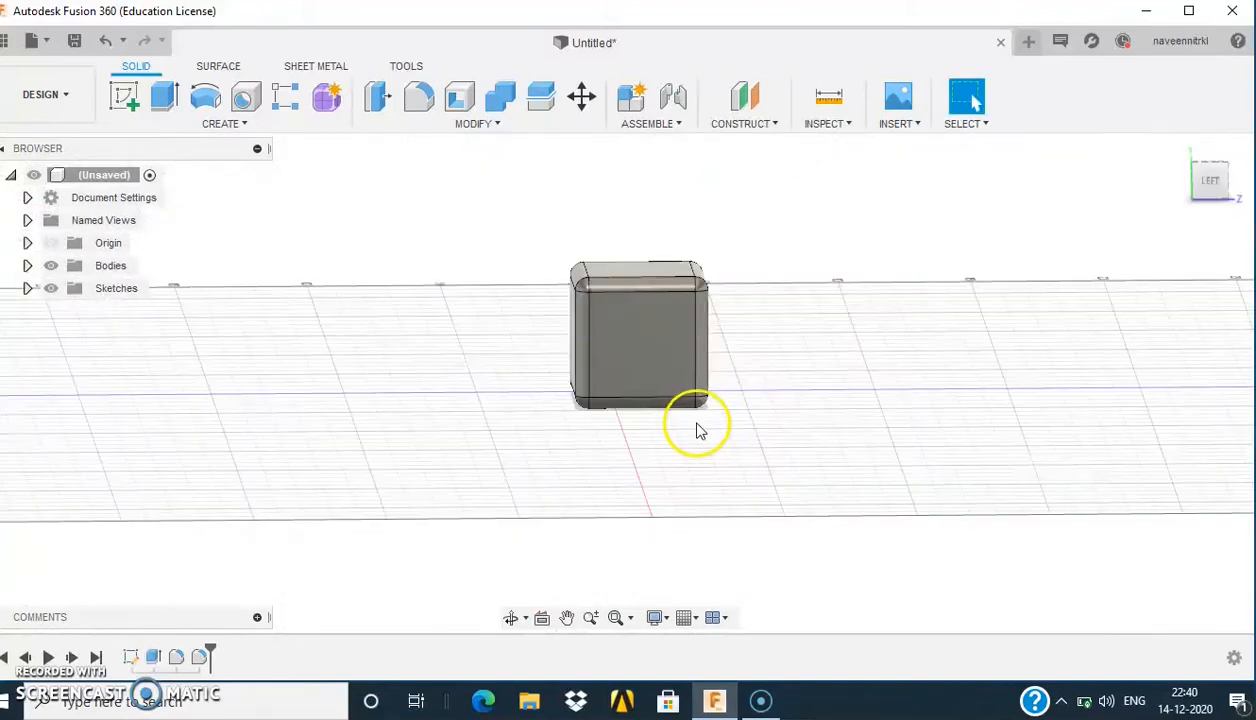
left_click(632, 315)
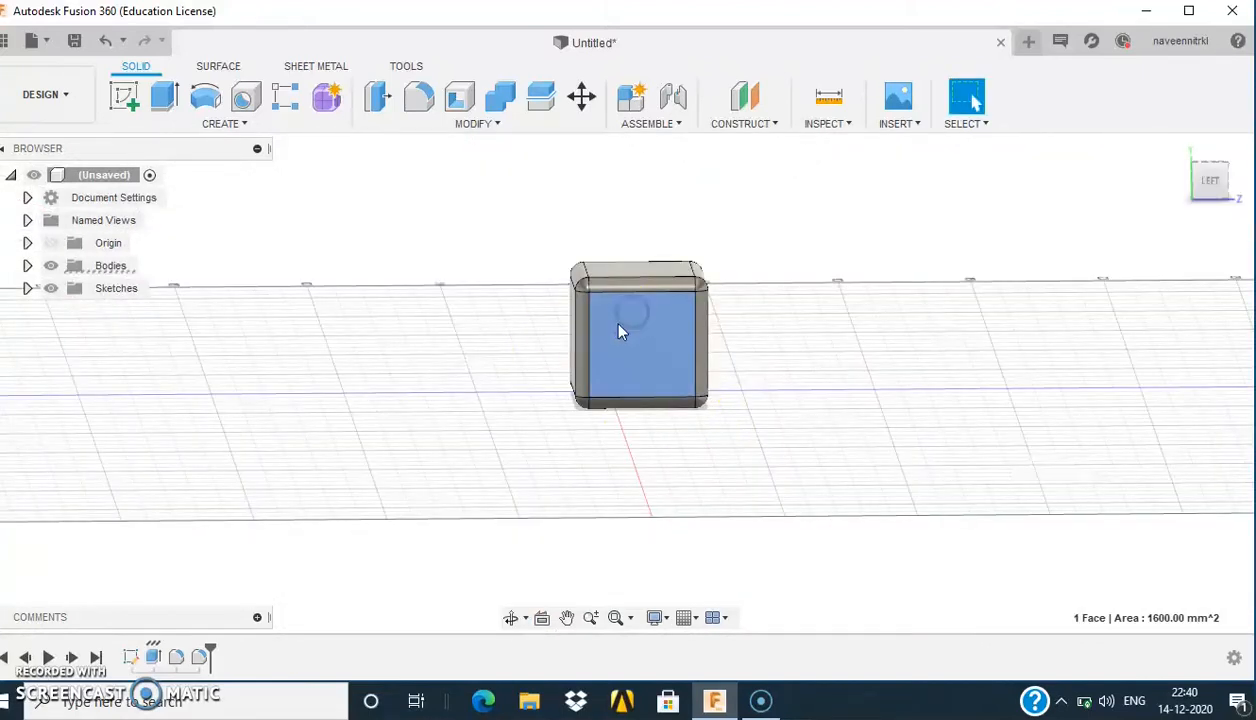
left_click(133, 104)
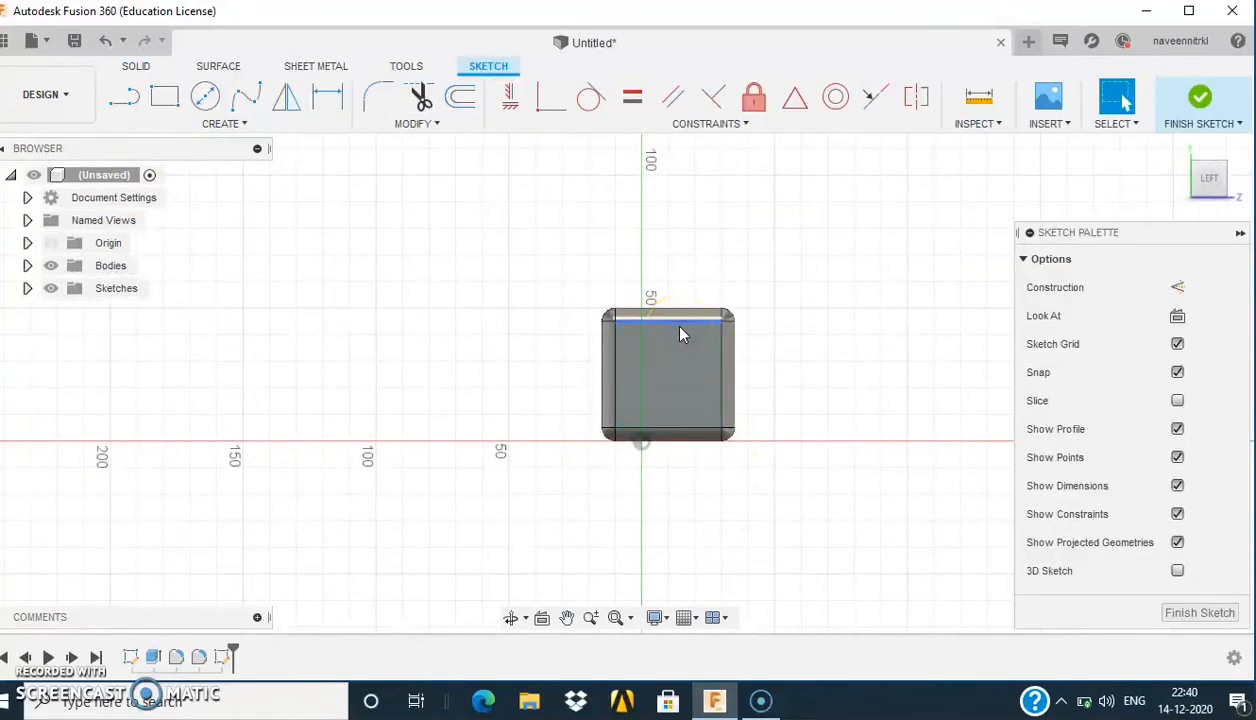
scroll(680, 334, "down", 1)
scroll(680, 336, "up", 5)
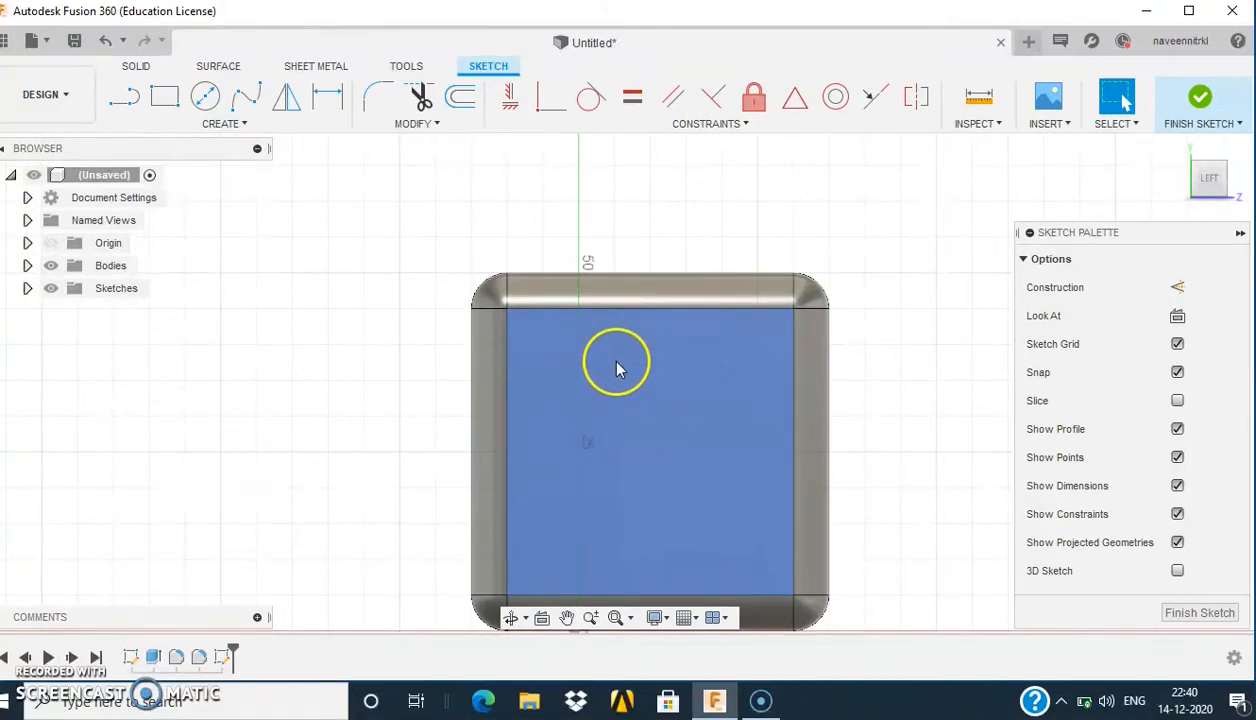
left_click(128, 98)
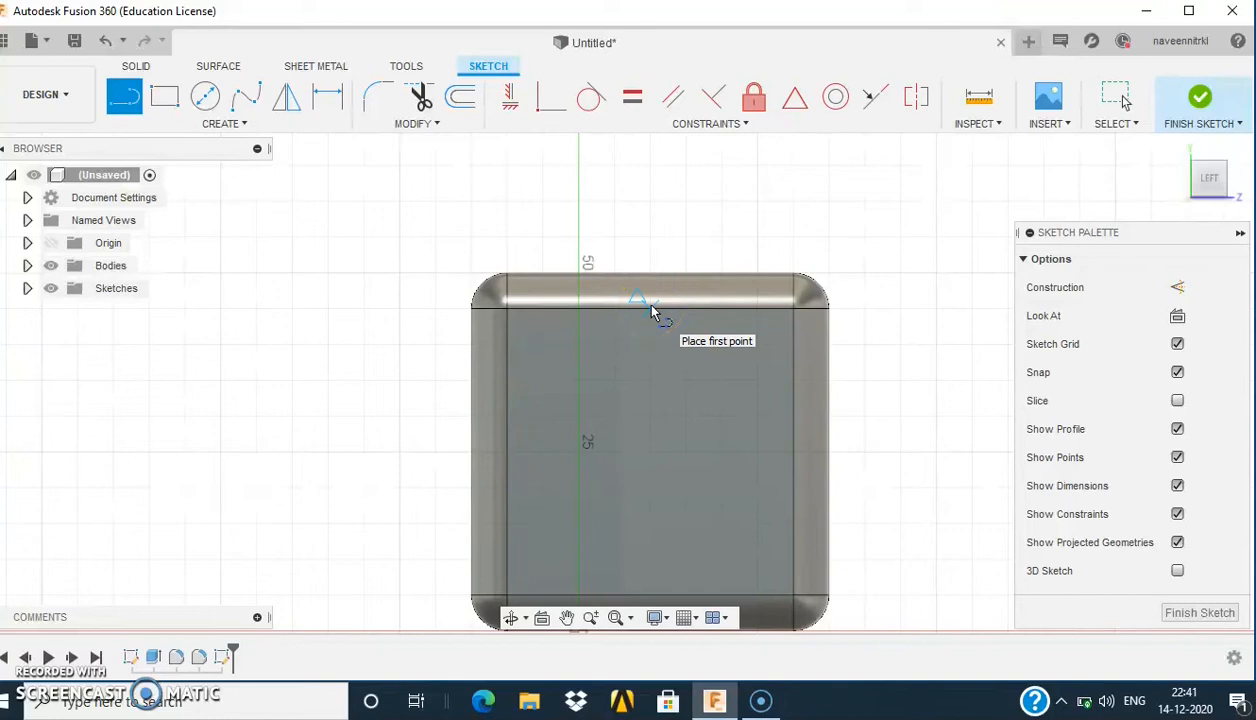
left_click(650, 308)
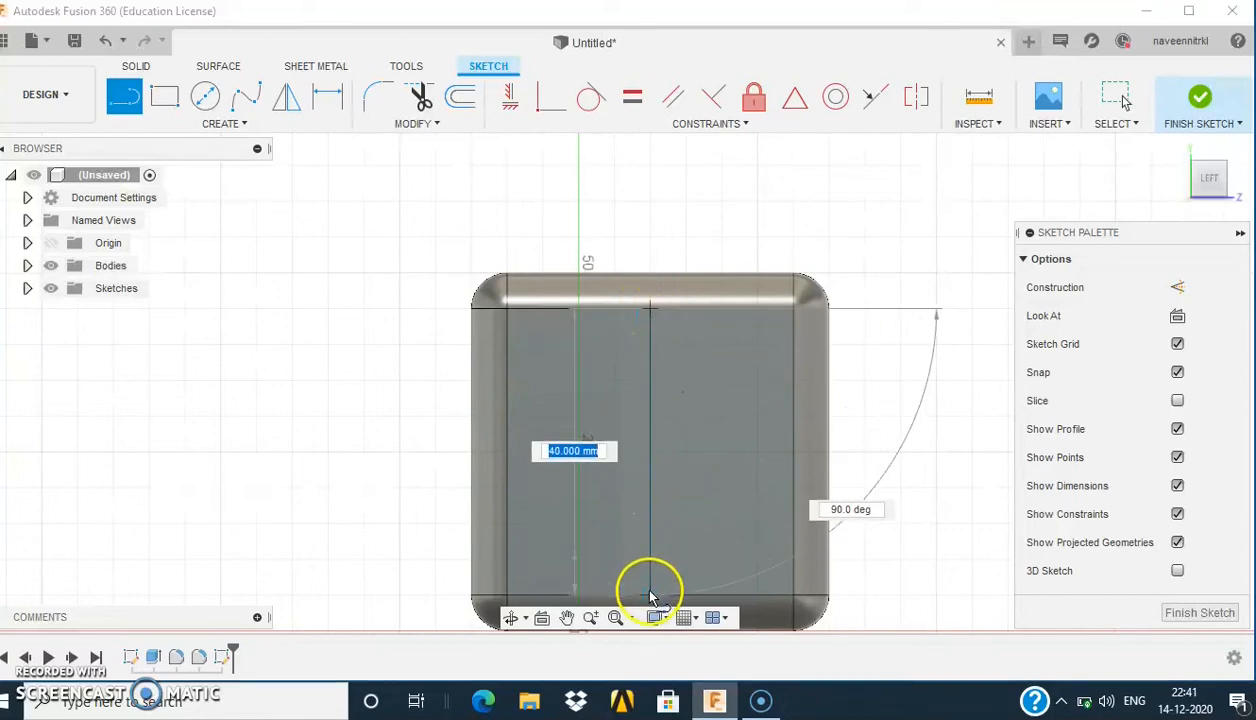
left_click(650, 595)
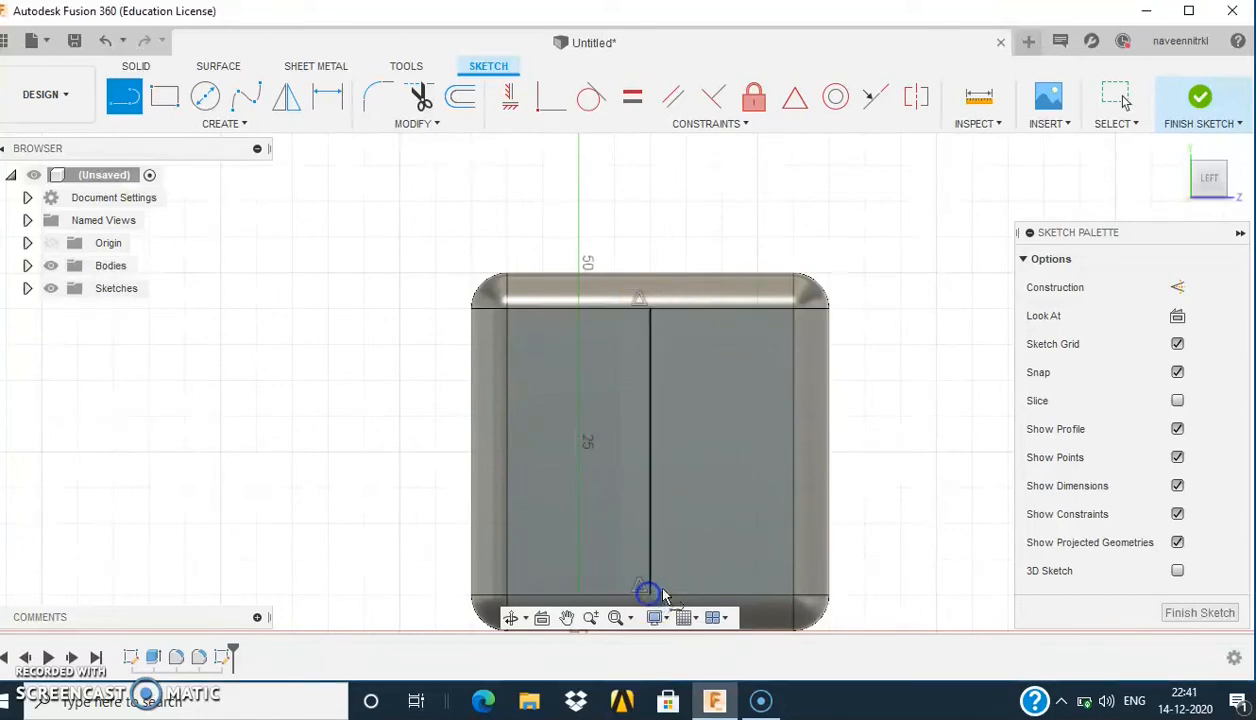
left_click(505, 455)
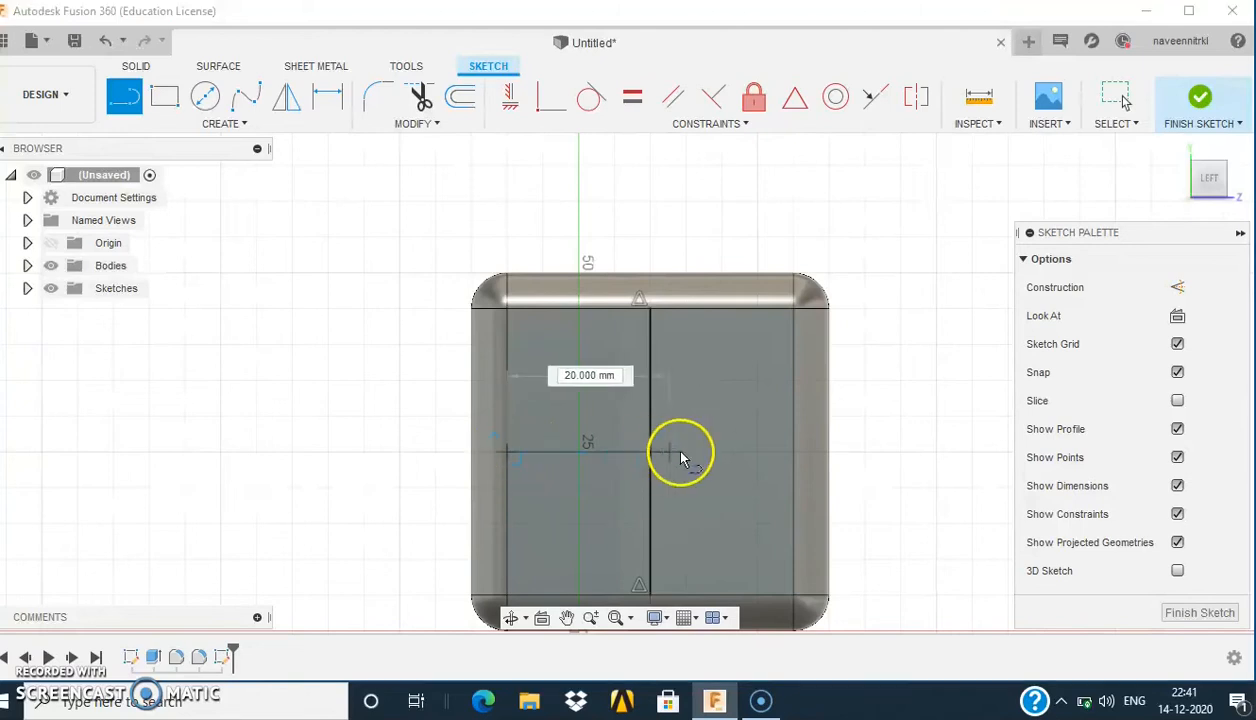
left_click(793, 454)
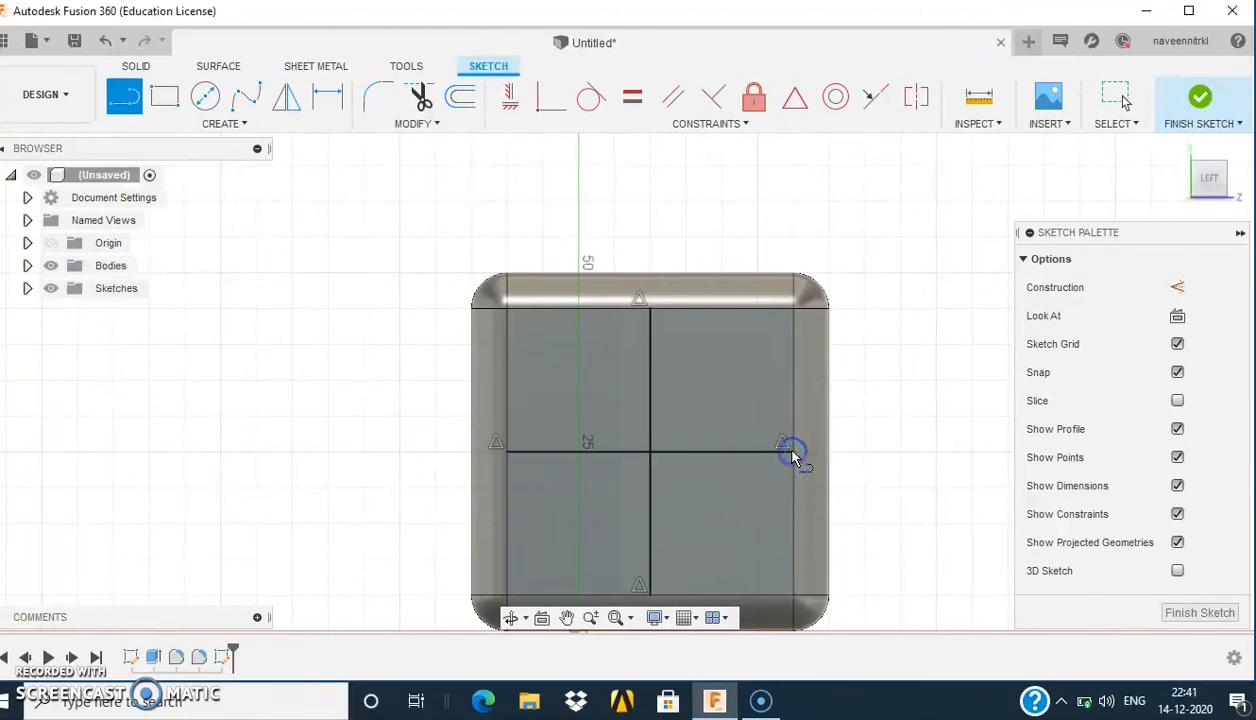
key("Escape")
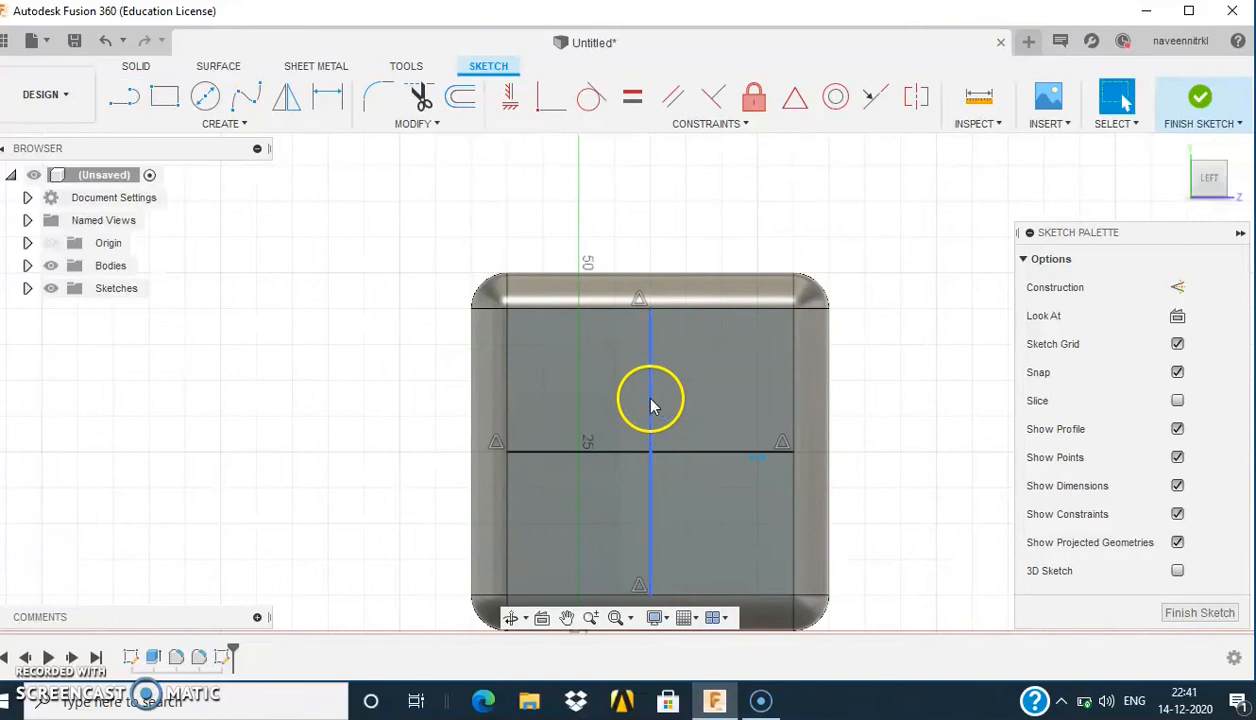
Step: Convert the vertical and horizontal centre lines on the left face to construction geometry
left_click(651, 428)
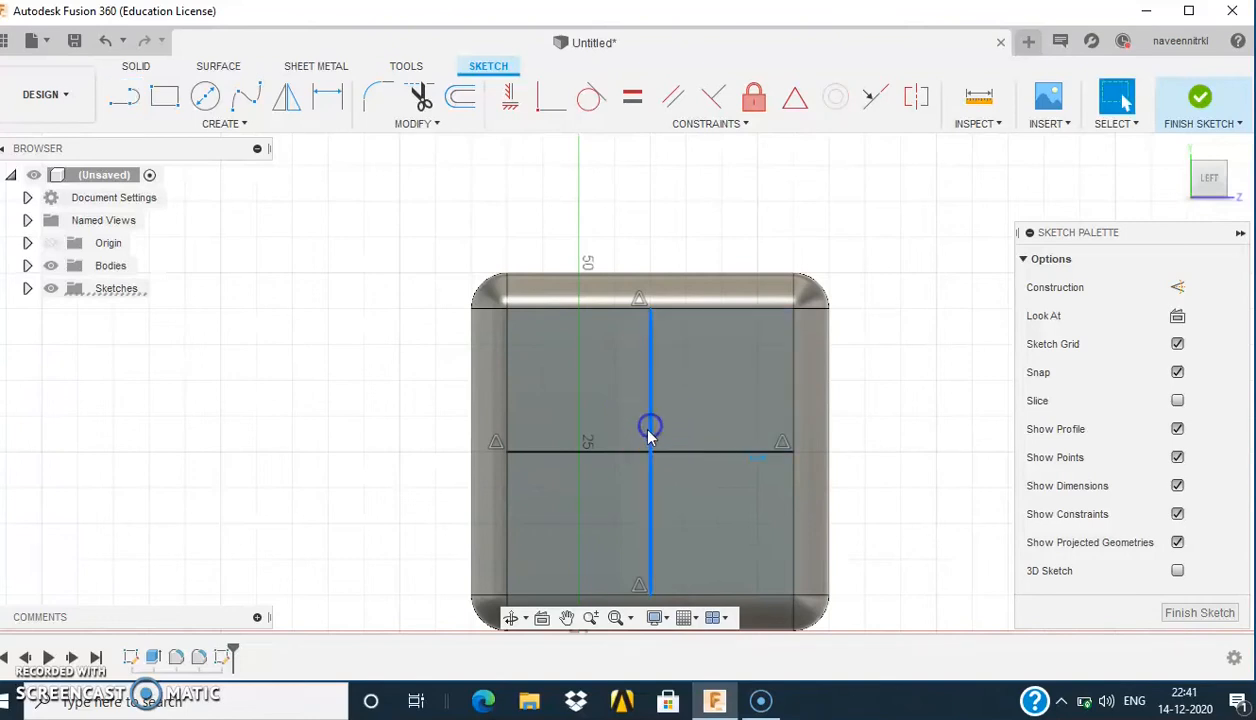
left_click(628, 454, "shift")
left_click(1180, 287)
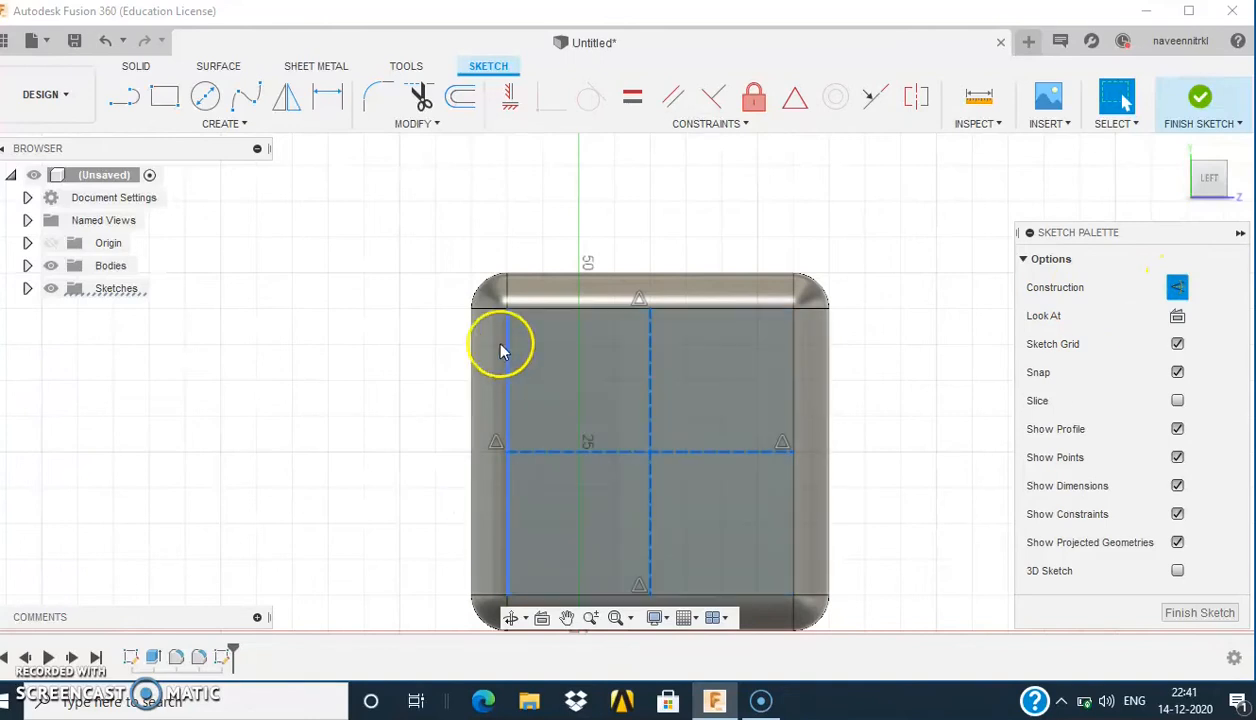
Step: Draw an 8 mm diameter circle in the upper-left quadrant of the cube's left face, close to the face's edge
left_click(204, 96)
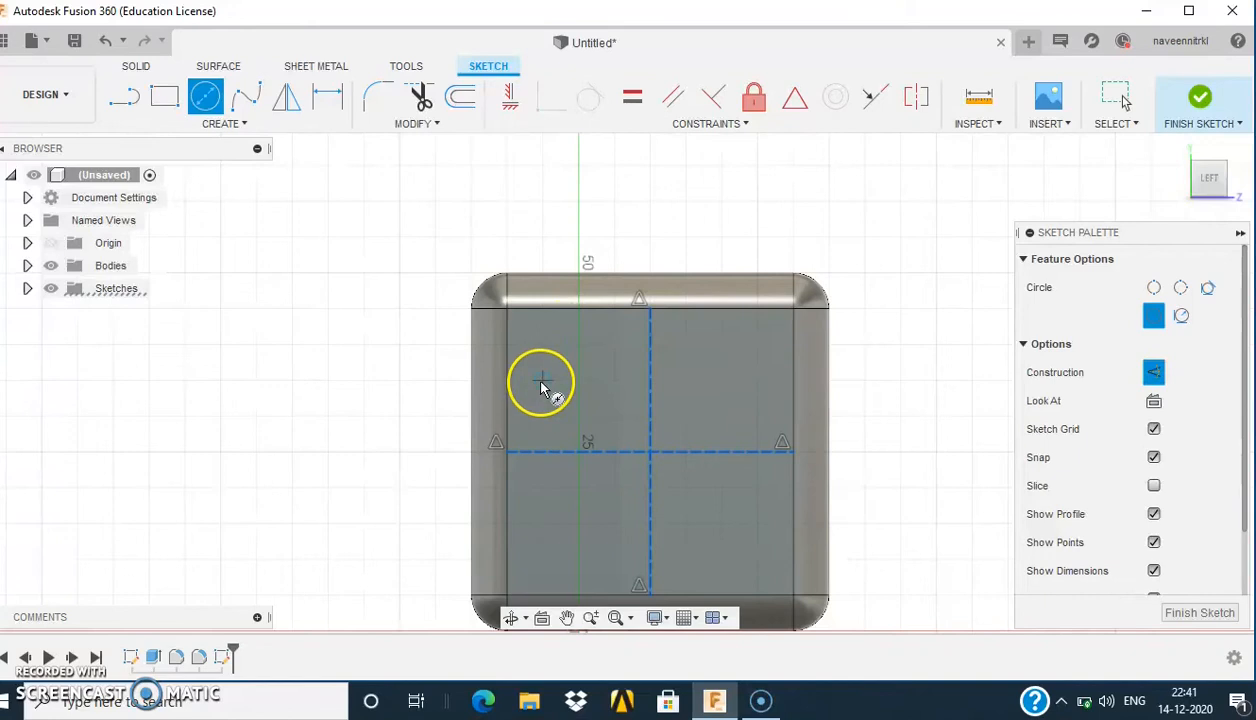
left_click(541, 381)
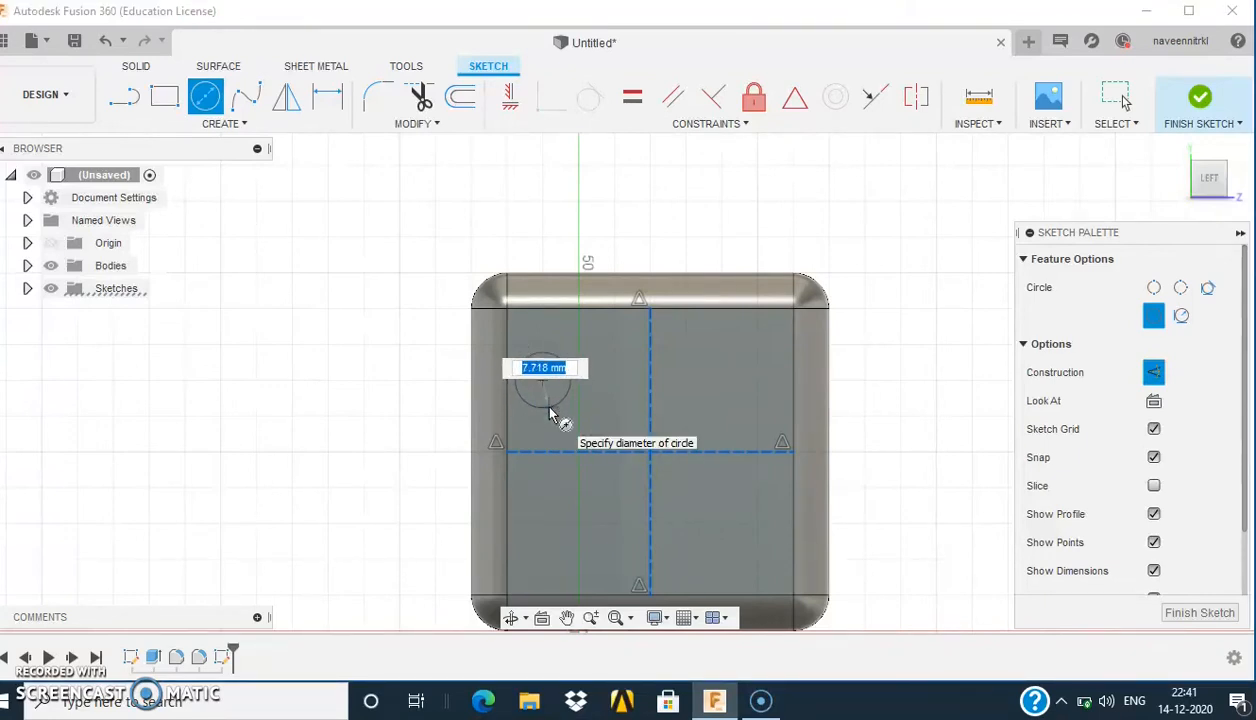
type("8mm")
key("Tab")
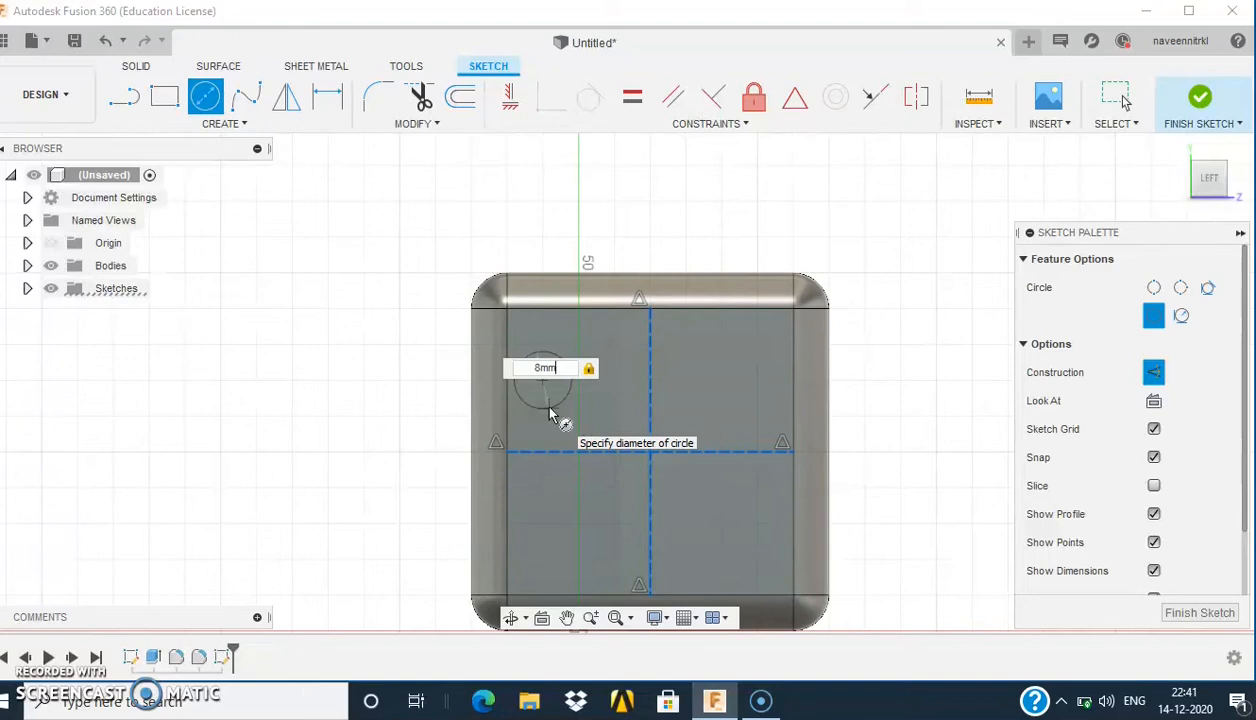
key("Return")
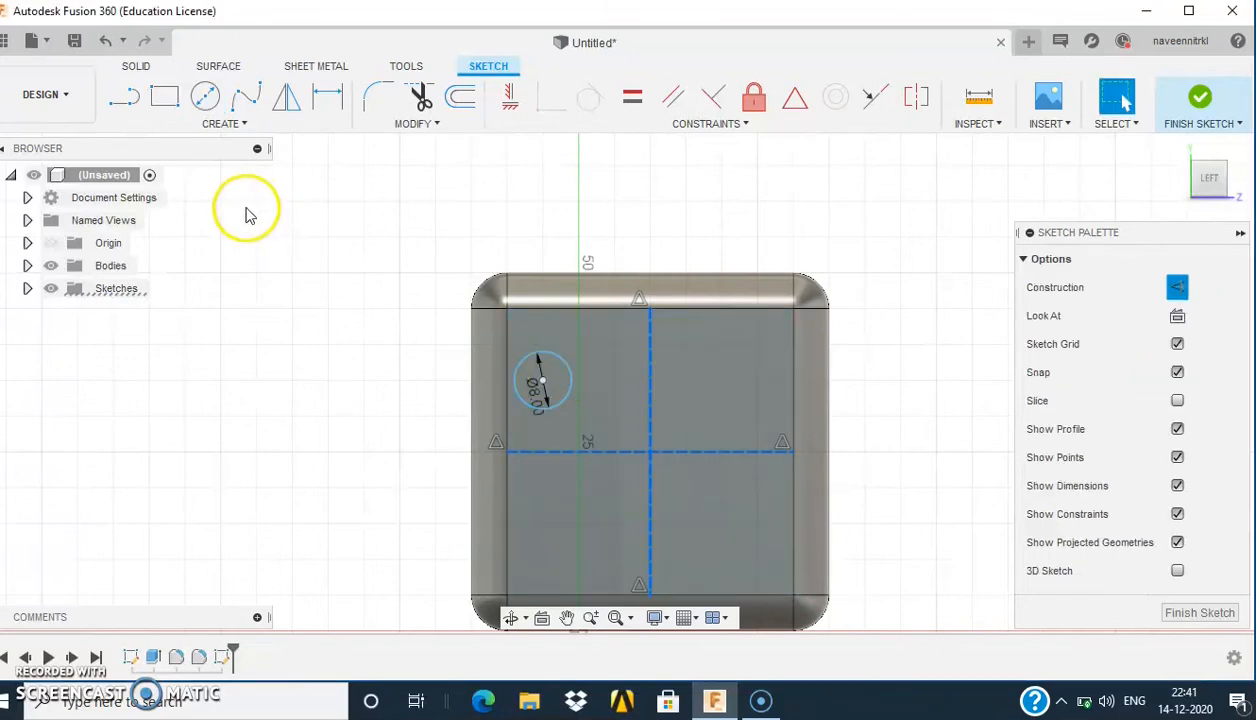
Step: Draw an 8 mm circle centred on the vertical construction line, level with the first circle
key("c")
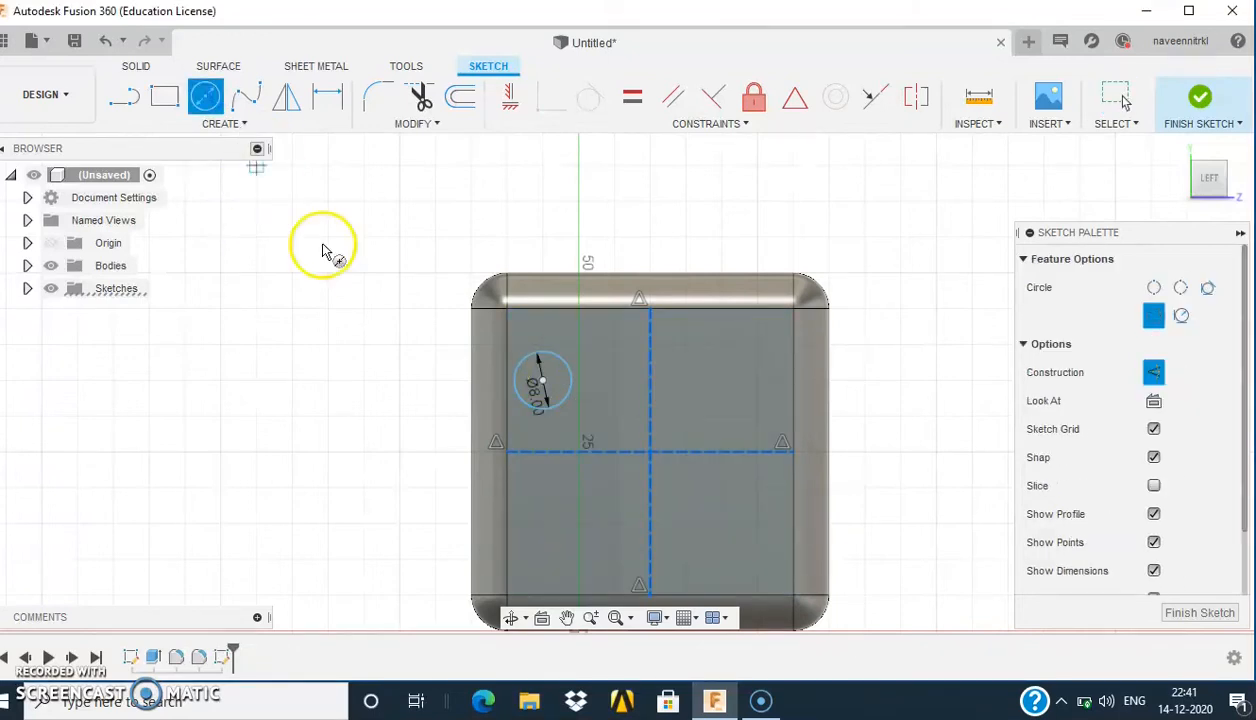
left_click(652, 384)
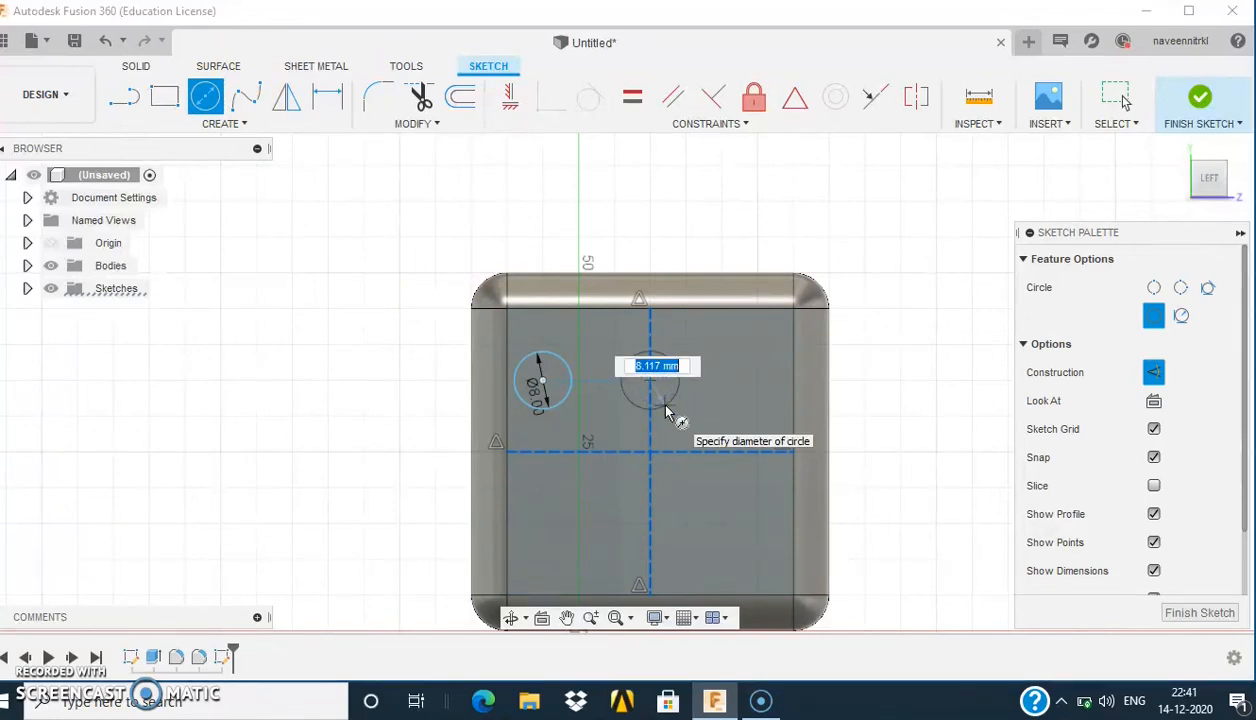
type("8")
key("Return")
key("Escape")
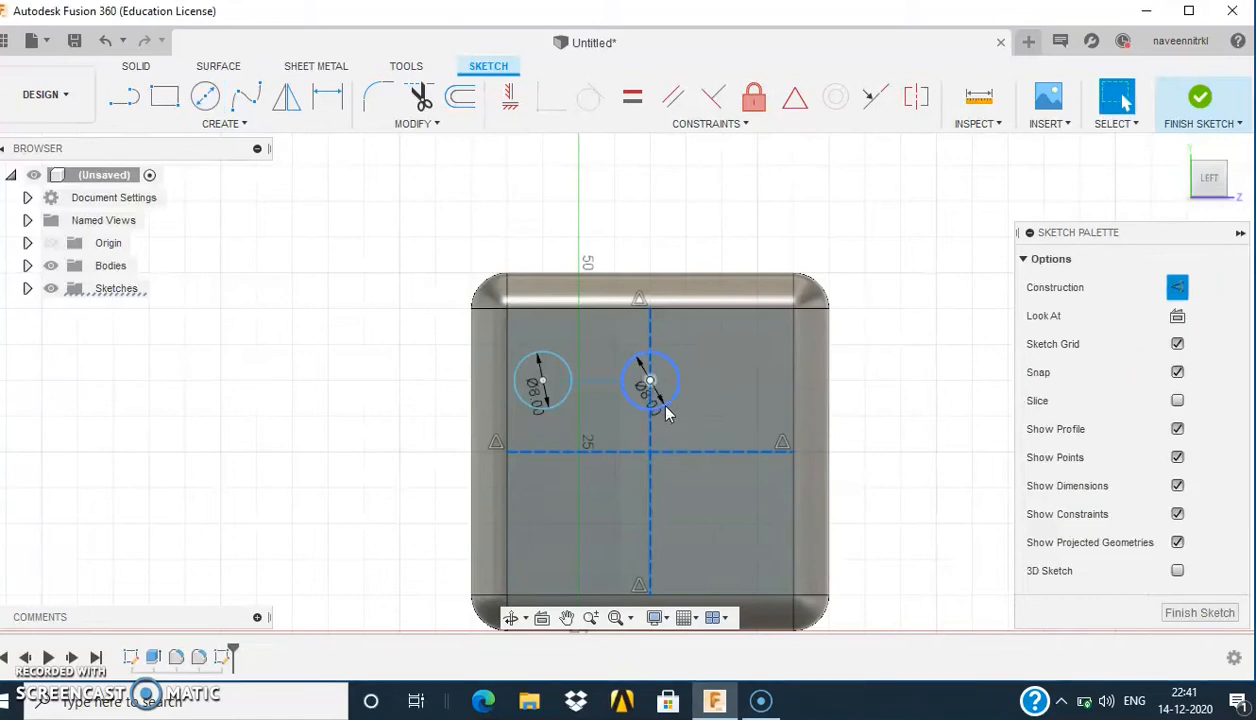
Step: Draw a third 8 mm circle in the upper-right quadrant, in line with the other two circles
left_click(205, 96)
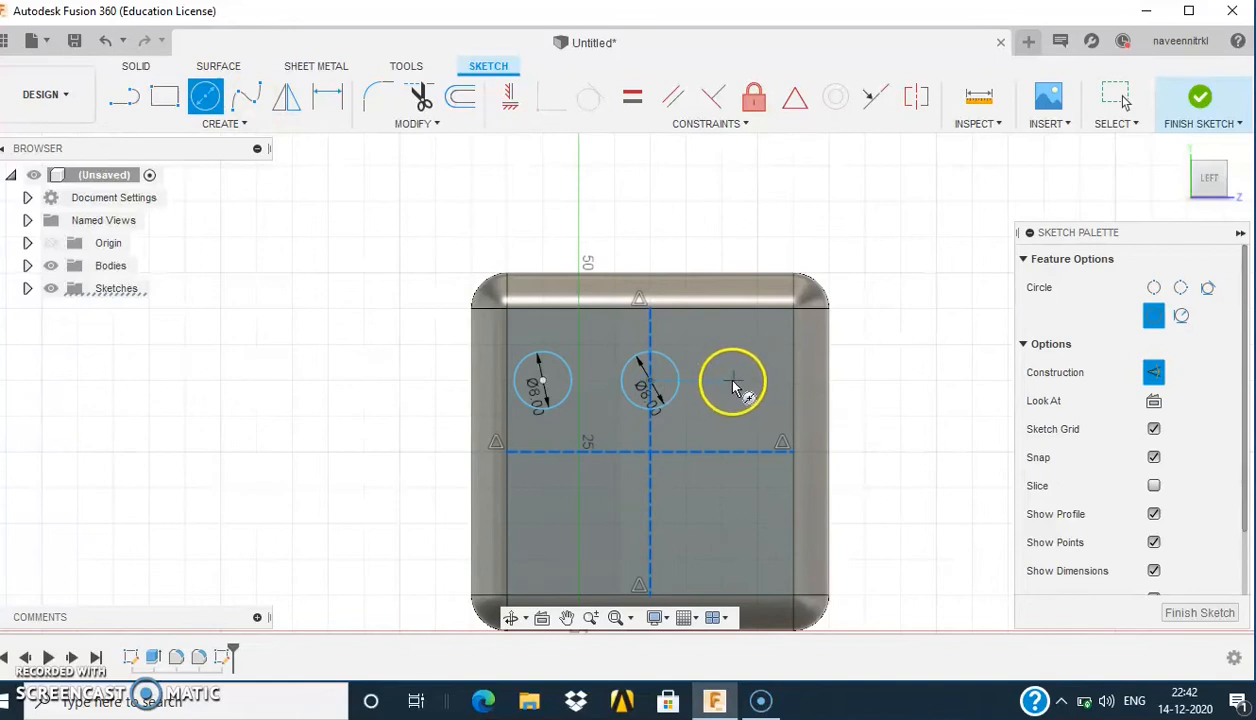
left_click(762, 383)
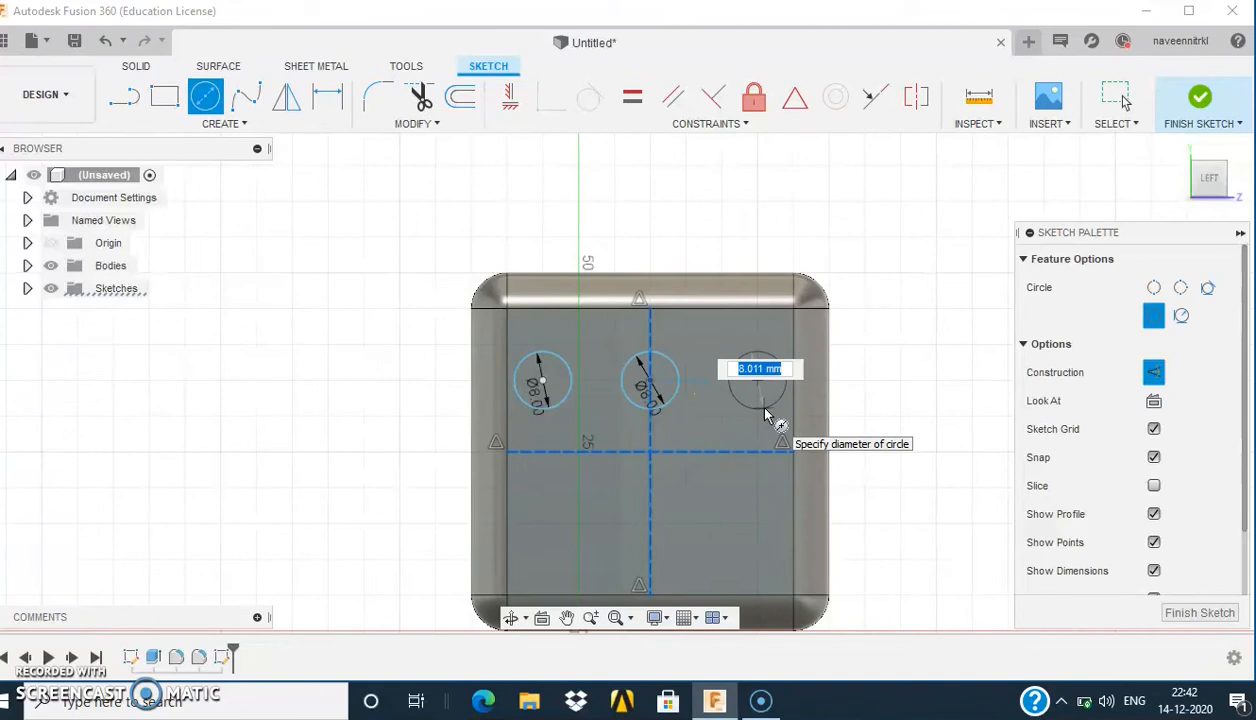
type("8mm")
key("Return")
key("Escape")
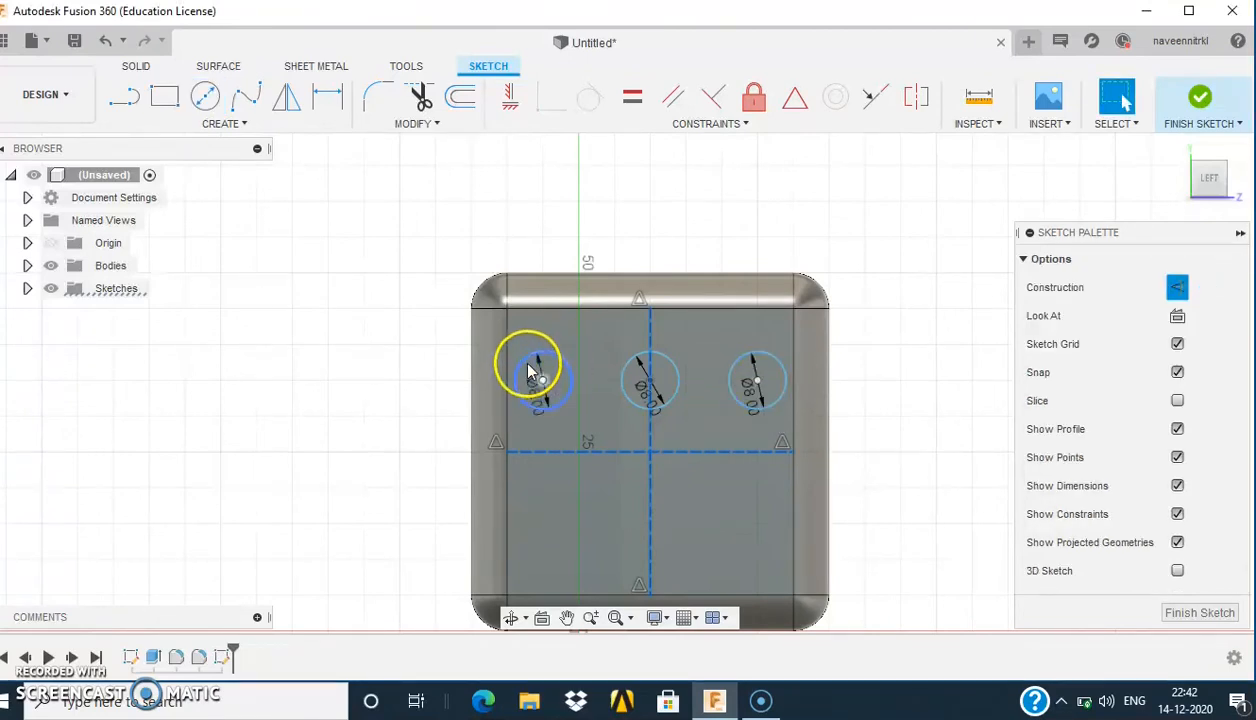
Step: Mirror the three circles about the horizontal construction line and finish the left-face sketch
left_click(528, 403)
left_click(622, 392)
left_click(729, 390)
left_click(288, 100)
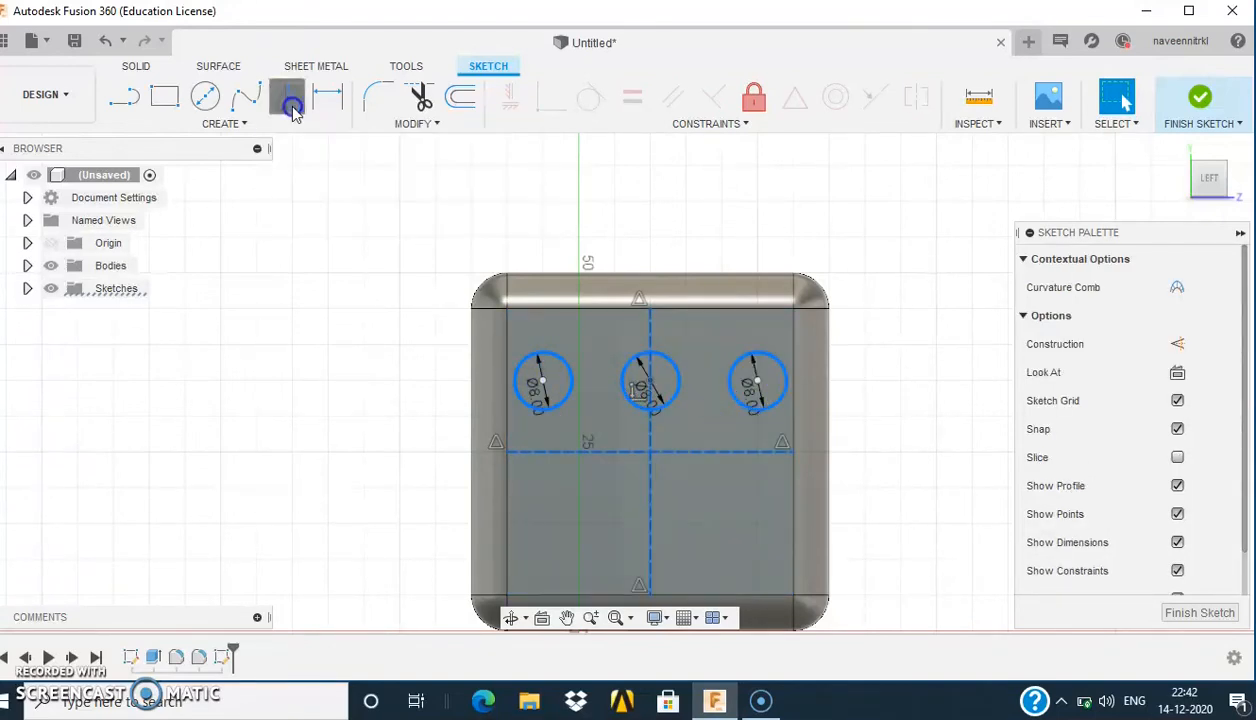
left_click(814, 316)
left_click(800, 268)
left_click(820, 315)
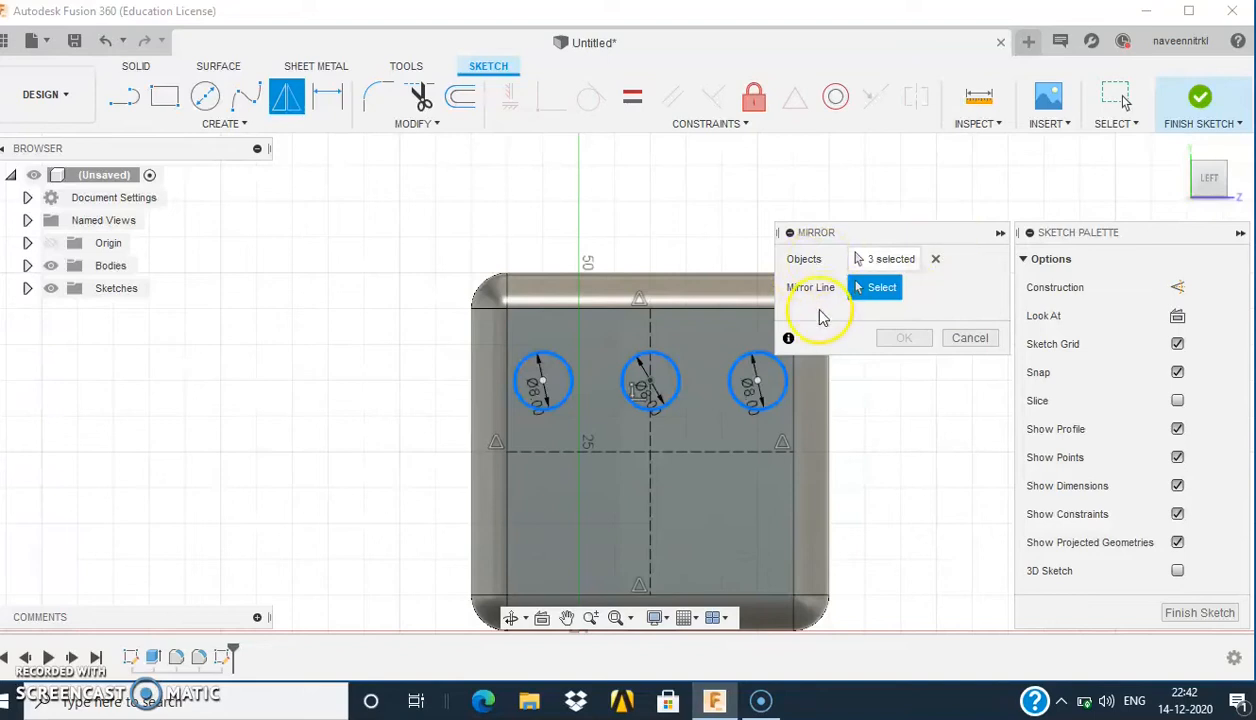
left_click(717, 452)
left_click(903, 338)
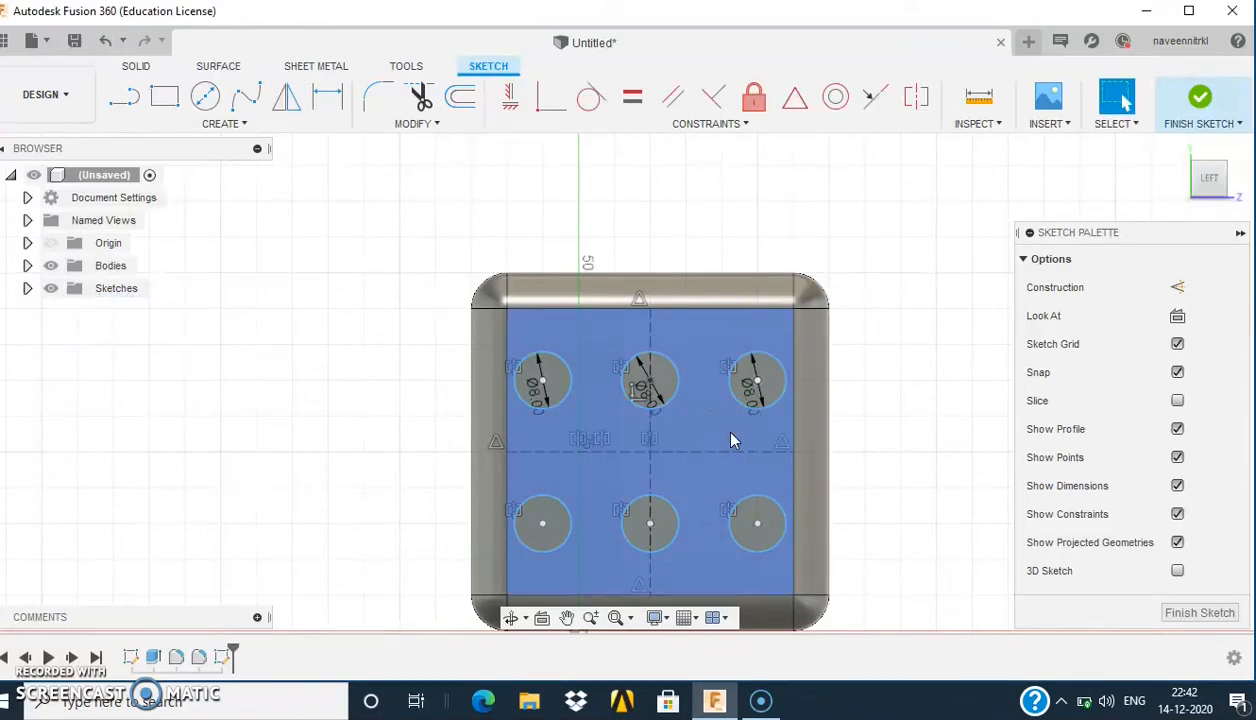
left_click(1205, 100)
Step: Sketch an 8 mm diameter circle at the centre of the cube's right face and finish the sketch
left_click(1178, 147)
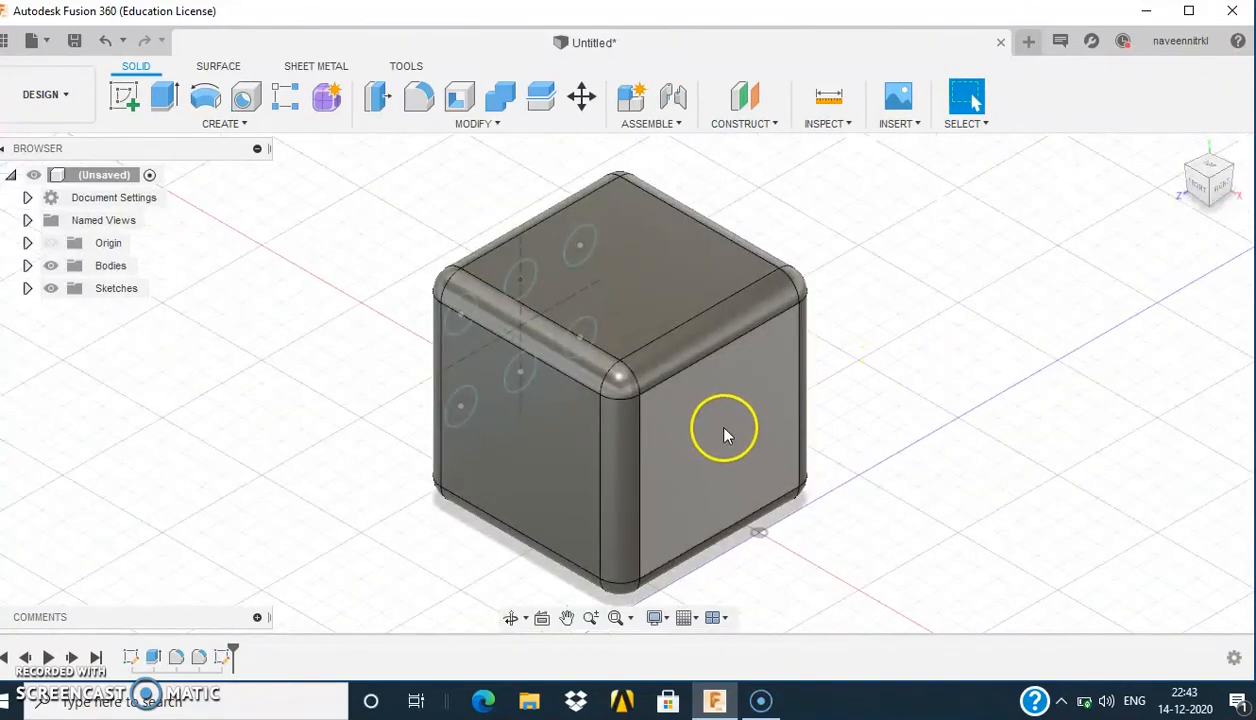
left_click(716, 426)
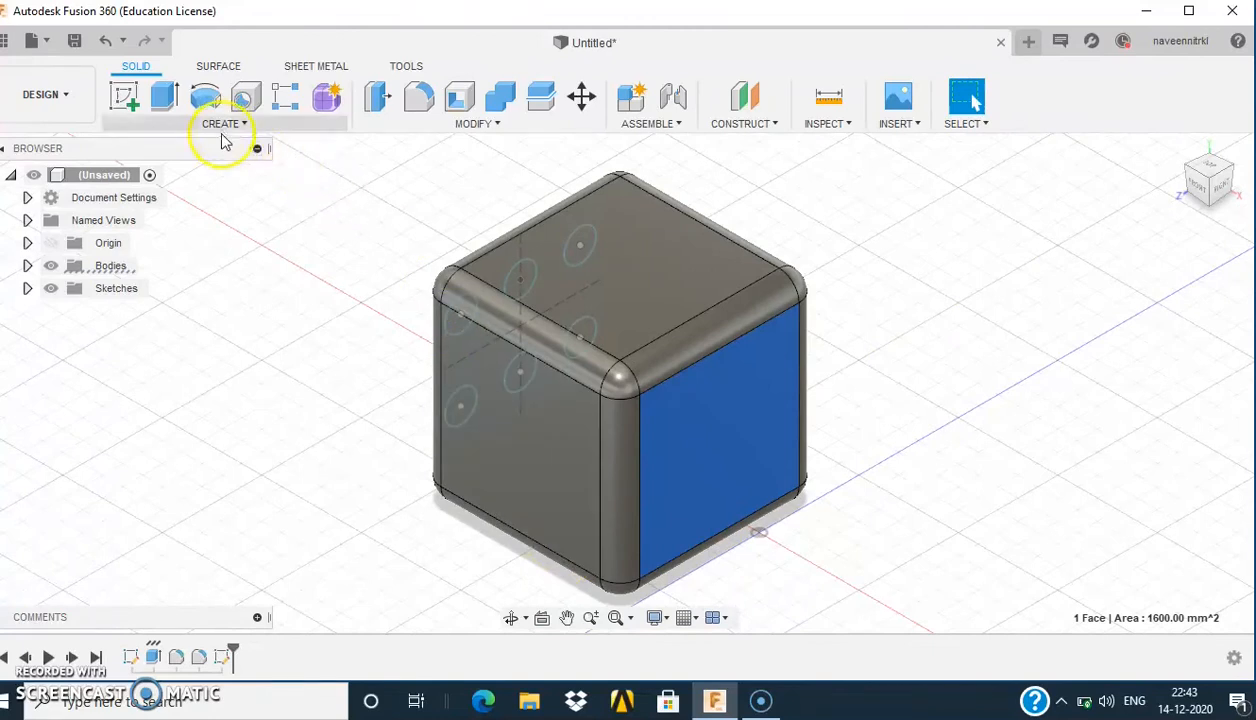
left_click(126, 101)
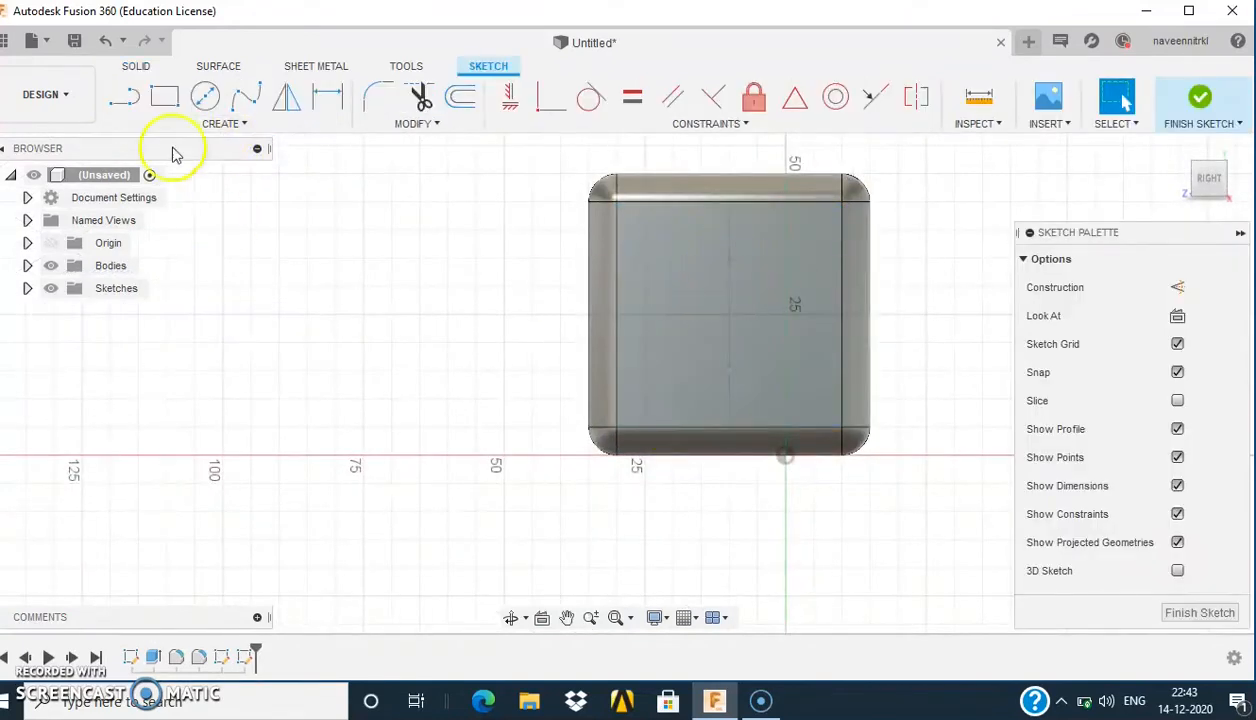
left_click(205, 100)
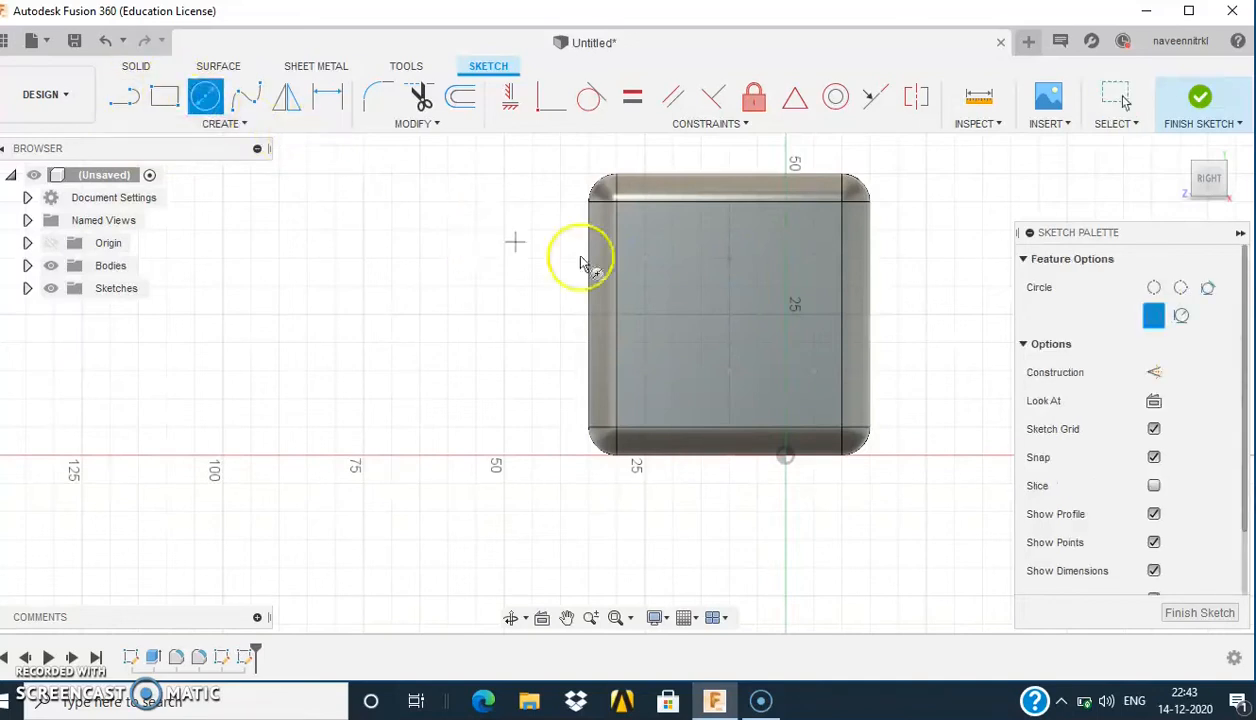
left_click(736, 316)
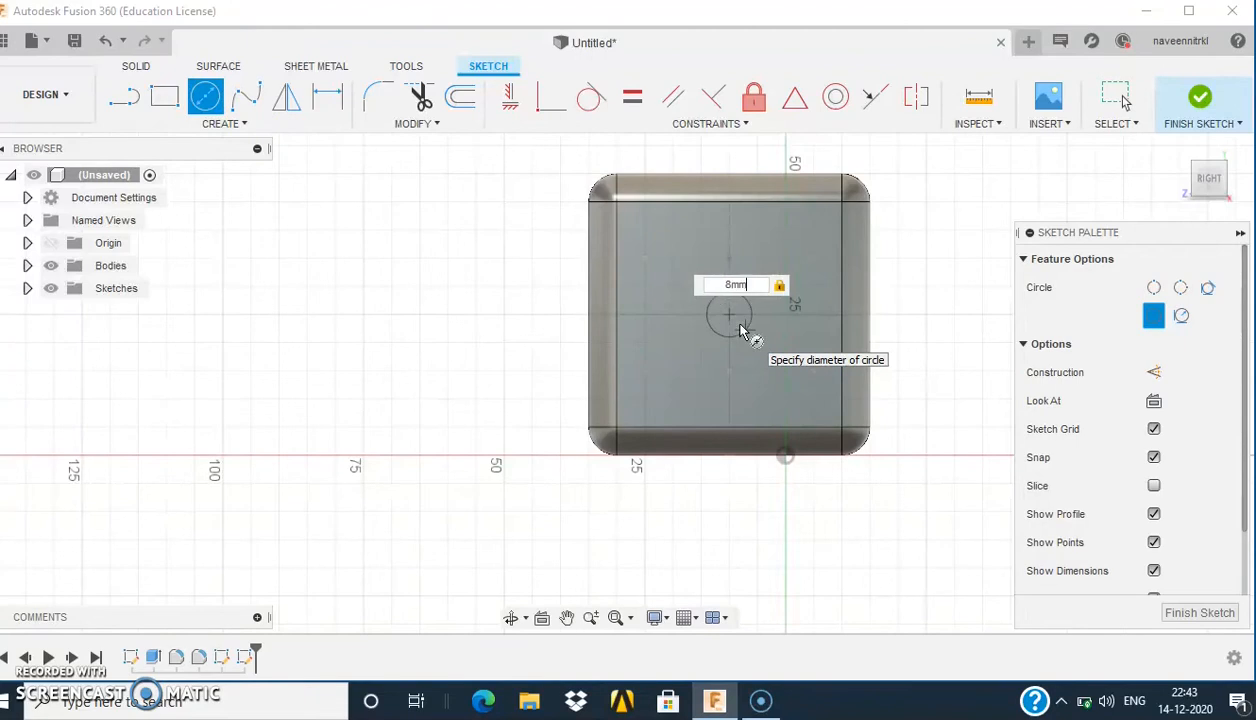
key("Return")
key("Escape")
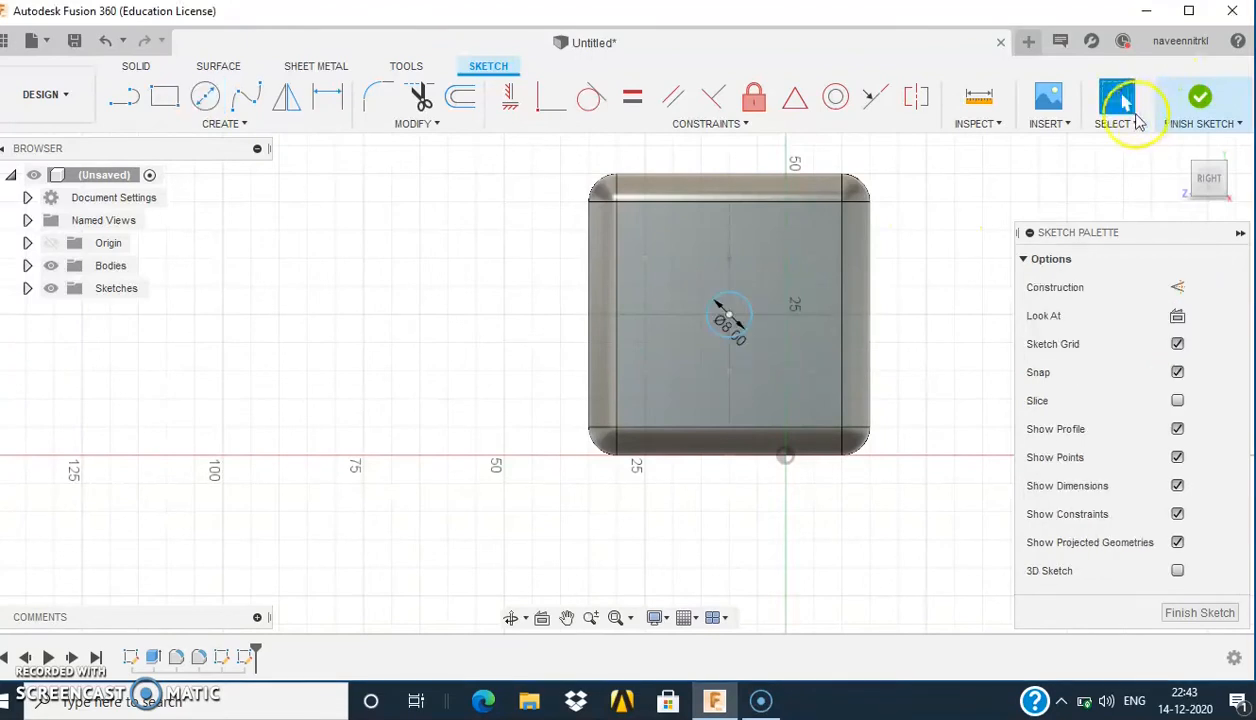
left_click(1200, 100)
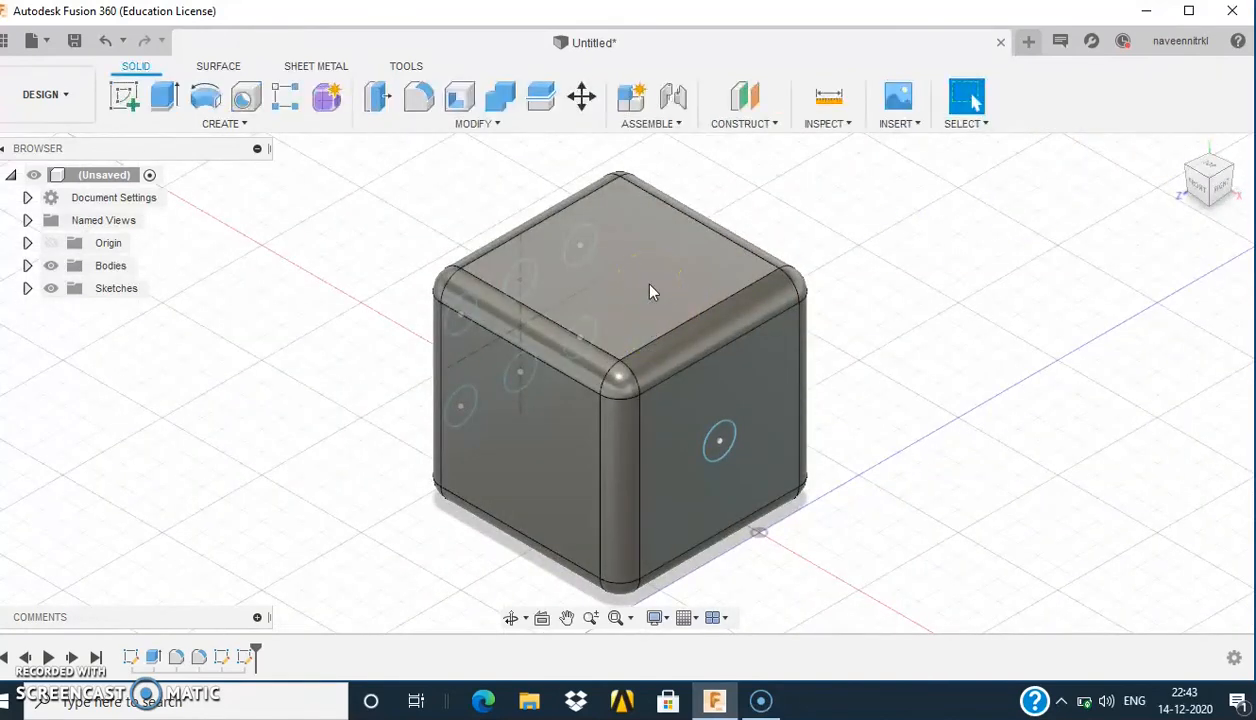
Step: On a new sketch on the cube's top face, draw a vertical and a horizontal line joining the midpoints of opposite edges
left_click(650, 291)
left_click(125, 96)
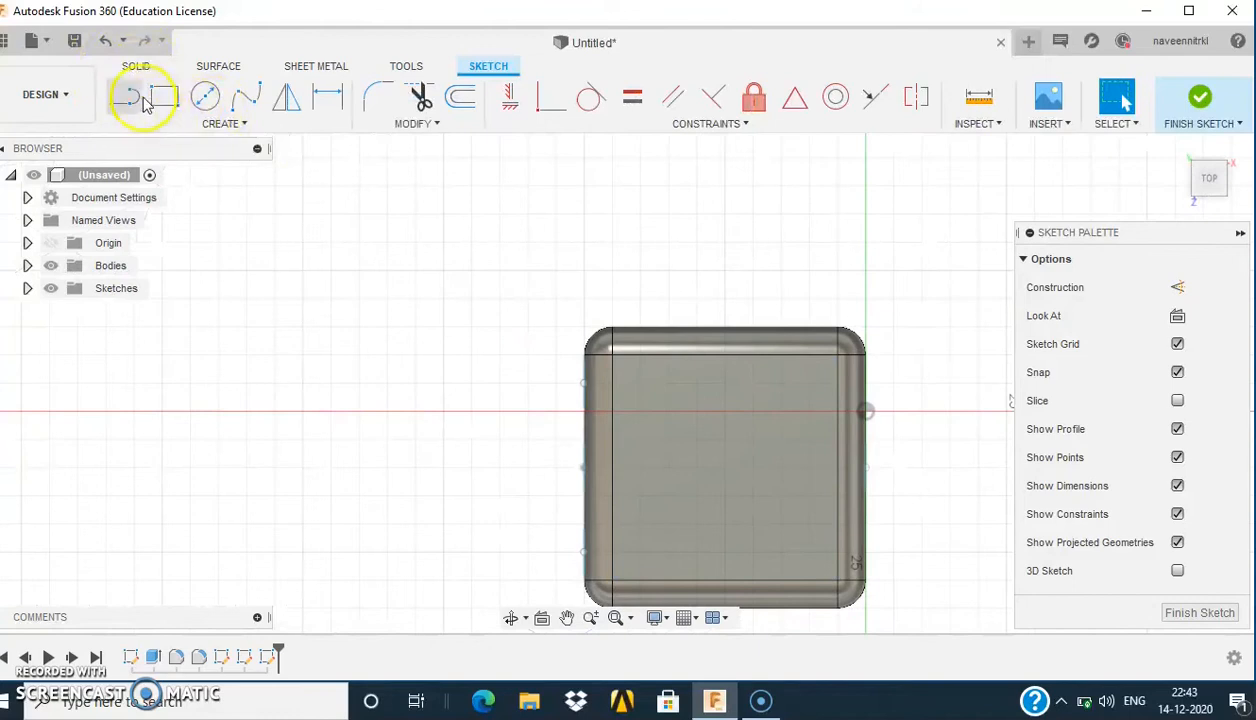
left_click(138, 98)
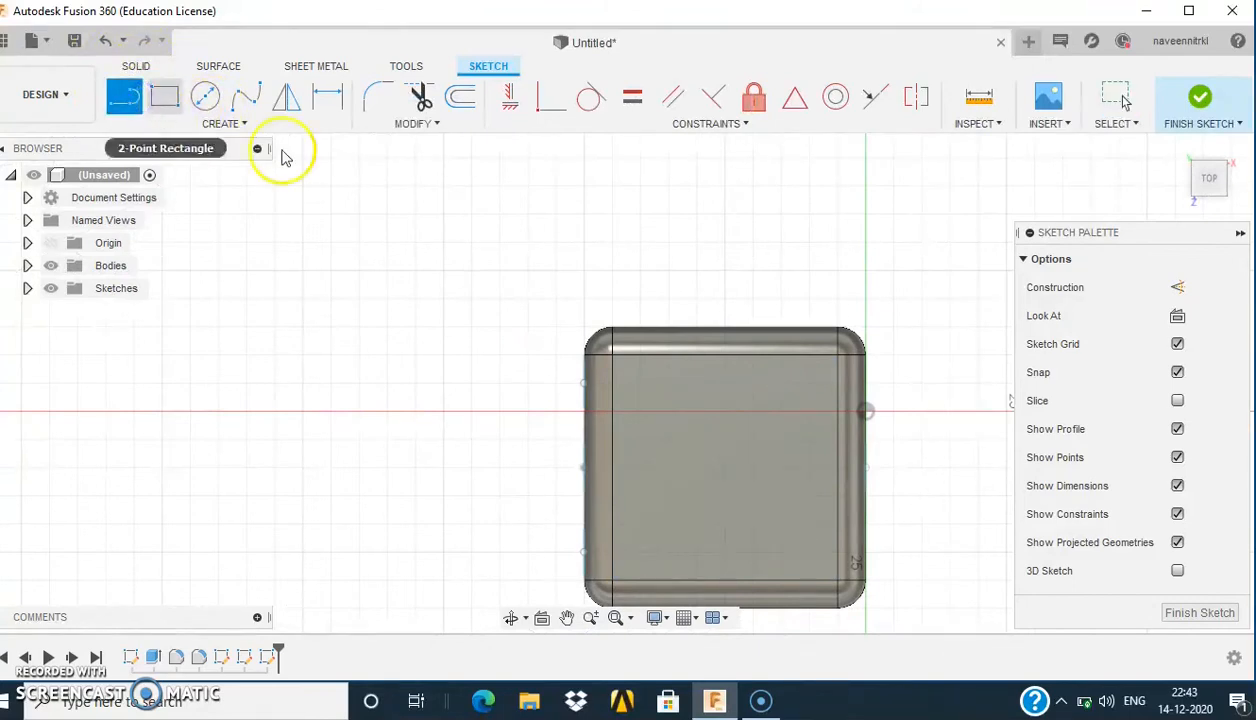
left_click(727, 357)
left_click(726, 580)
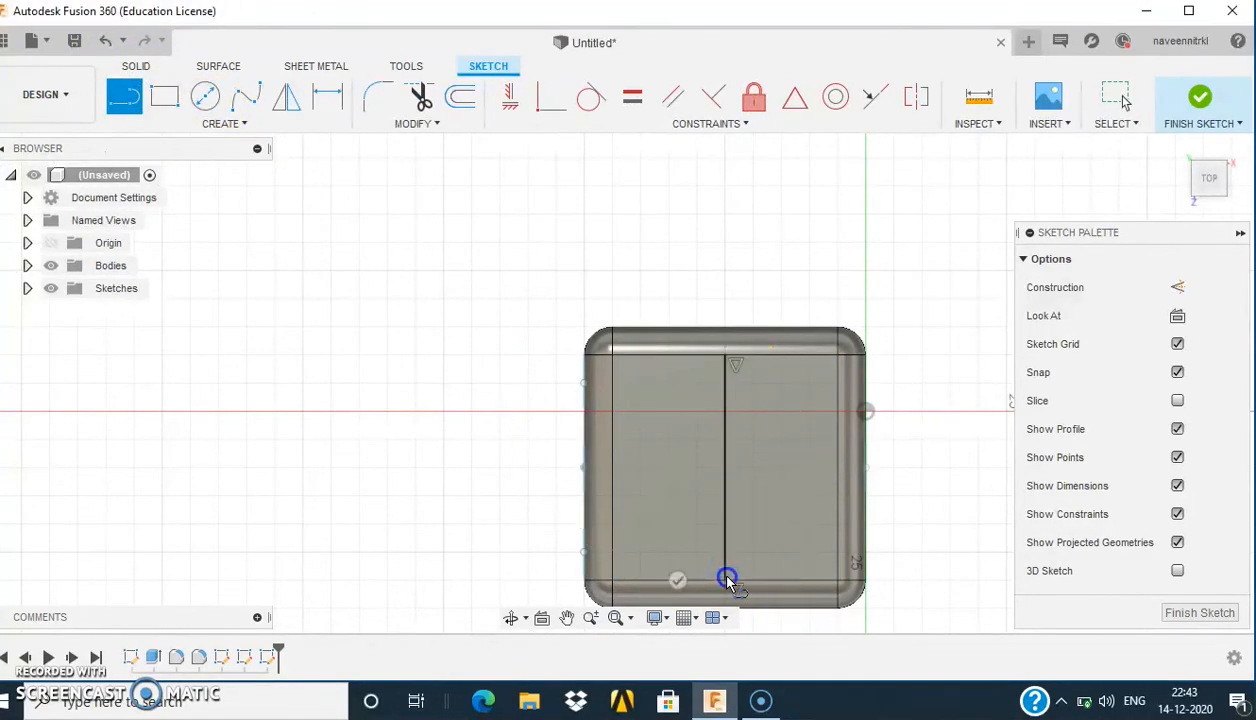
left_click(613, 467)
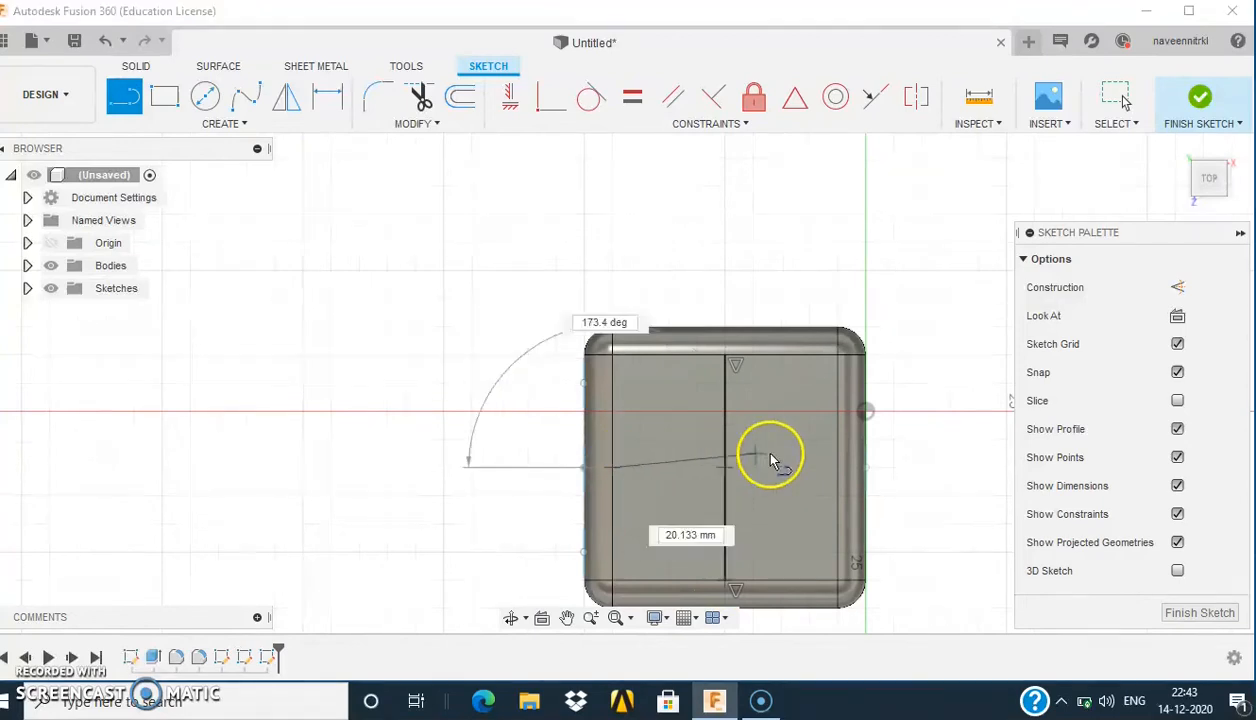
left_click(837, 468)
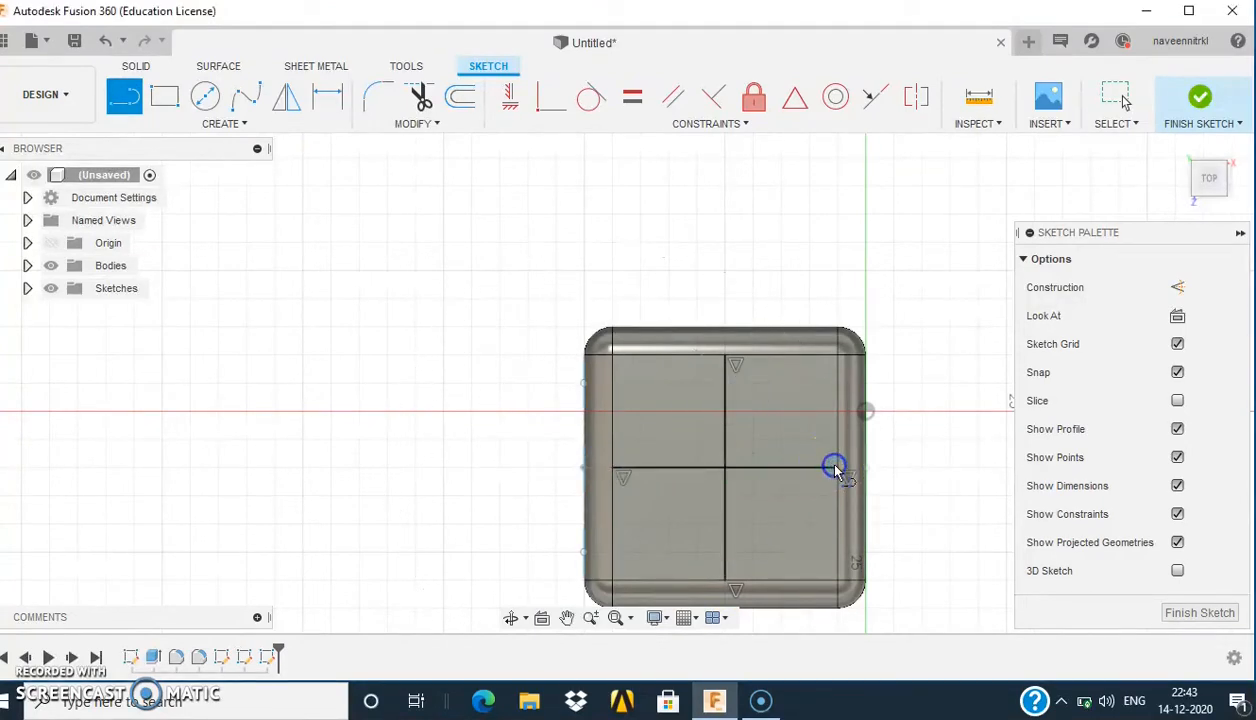
key("Escape")
Step: Convert the top face's two centre lines to construction geometry
left_click(725, 434)
left_click(767, 463)
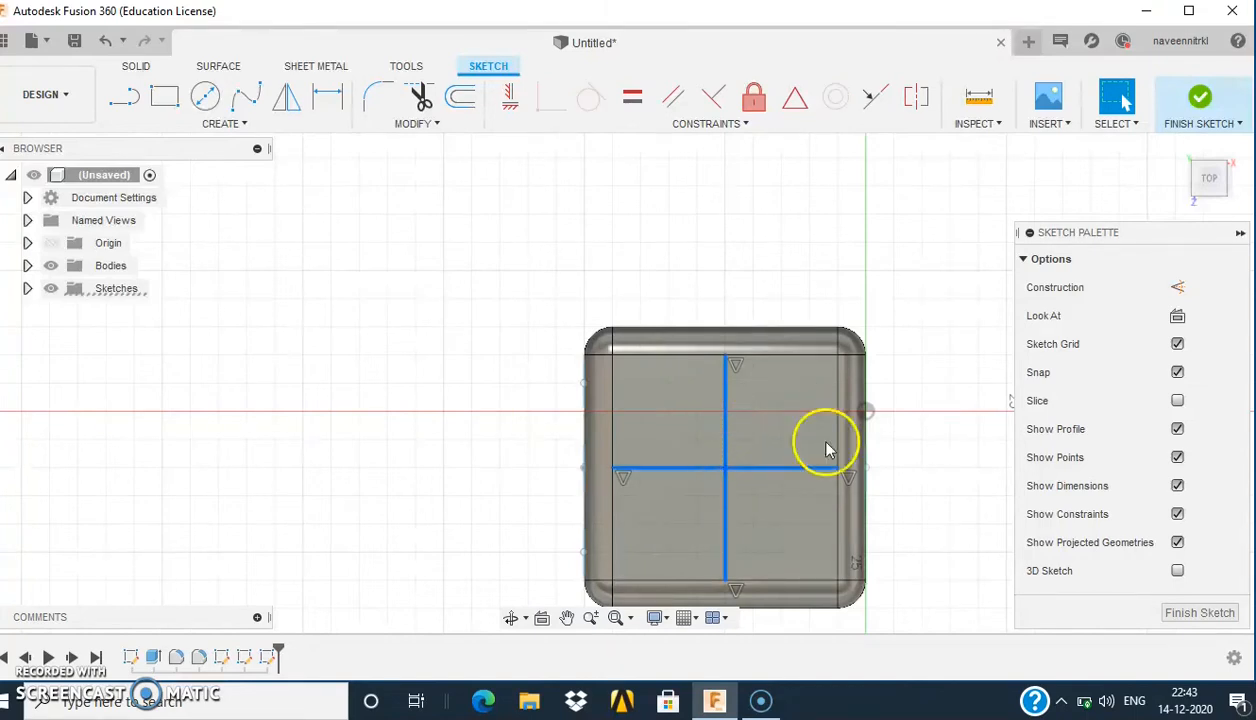
left_click(1178, 288)
left_click(748, 444)
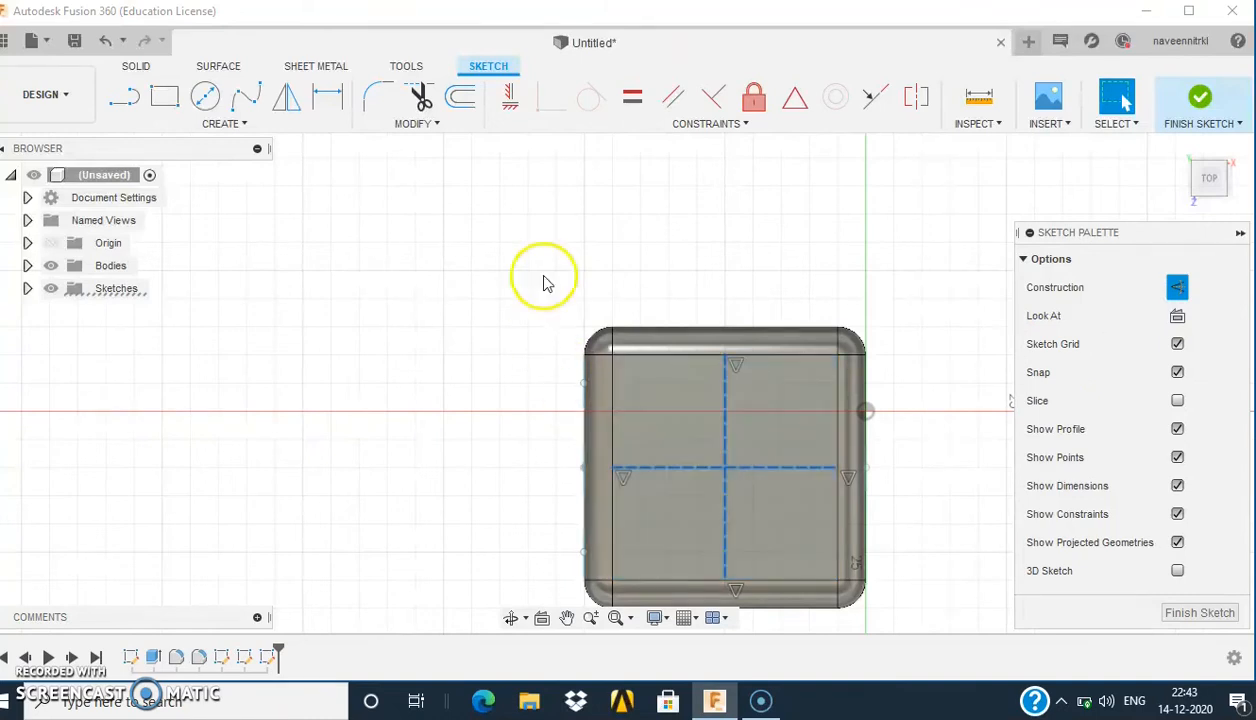
Step: Draw an 8 mm diameter circle in the middle of the top face's upper-left quadrant
left_click(205, 96)
left_click(668, 410)
type("8mm")
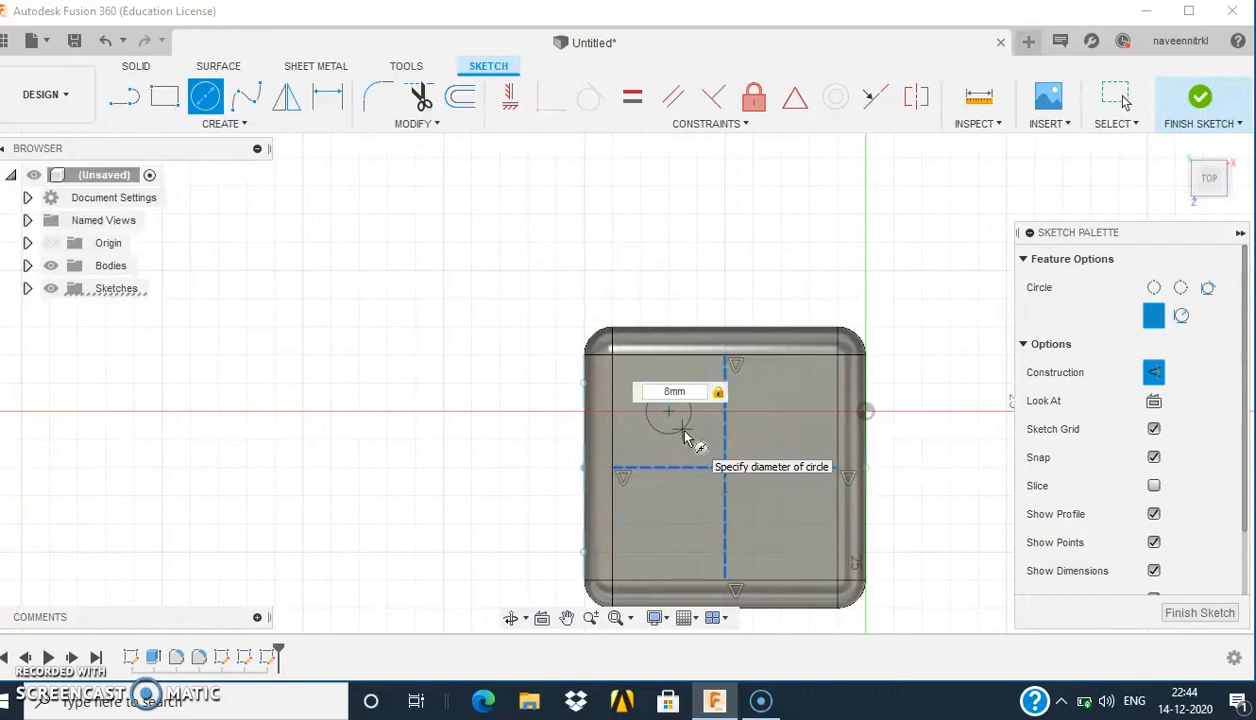
key("Return")
key("Escape")
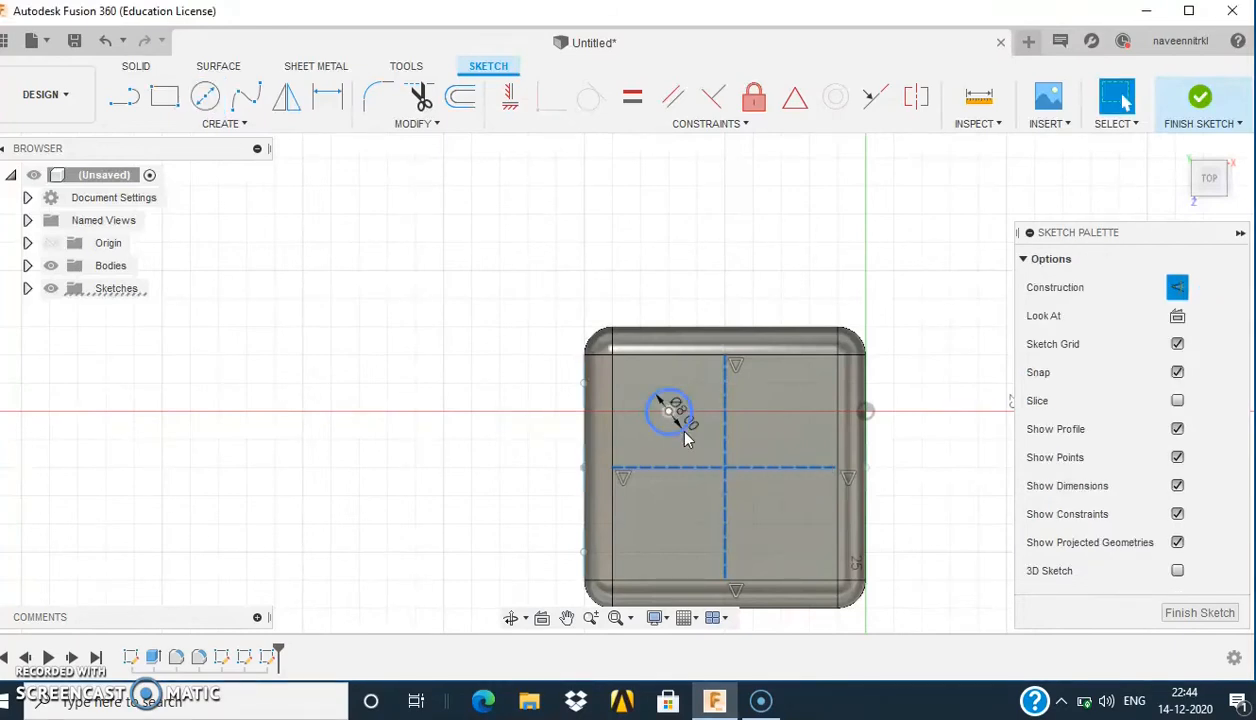
Step: Draw an 8 mm circle in the top face's upper-right quadrant, level with the circle beside it
left_click(206, 95)
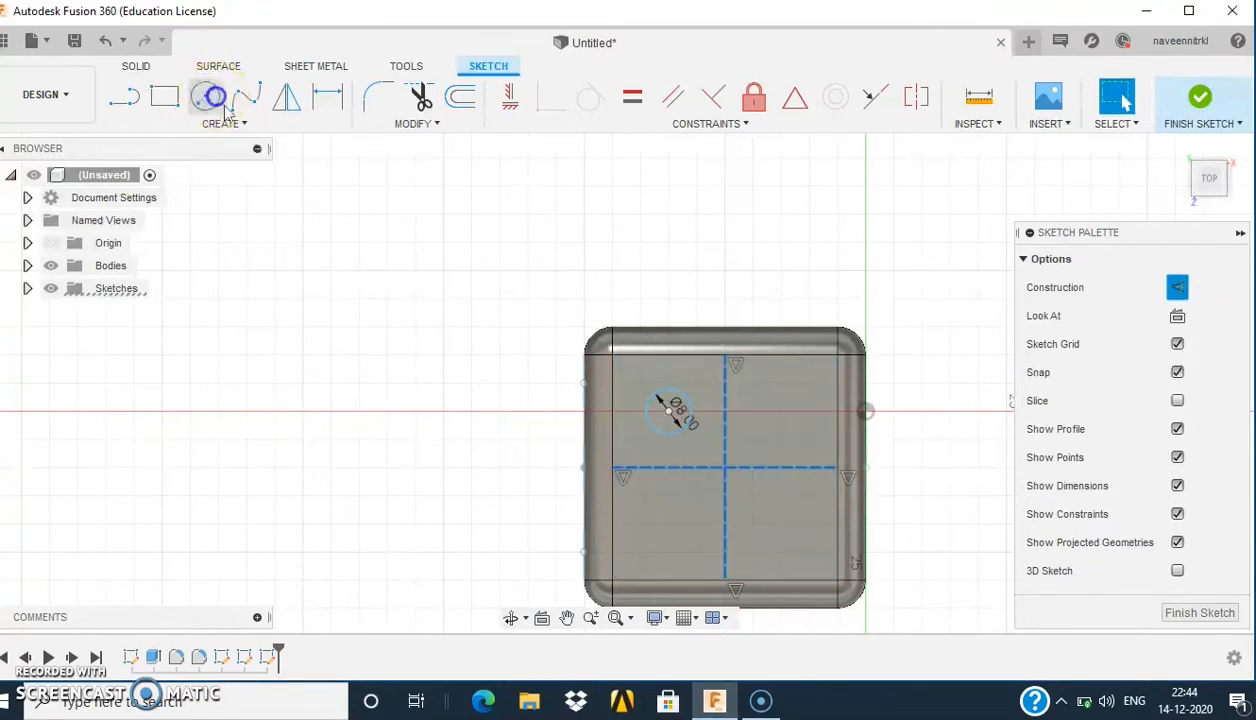
left_click(782, 421)
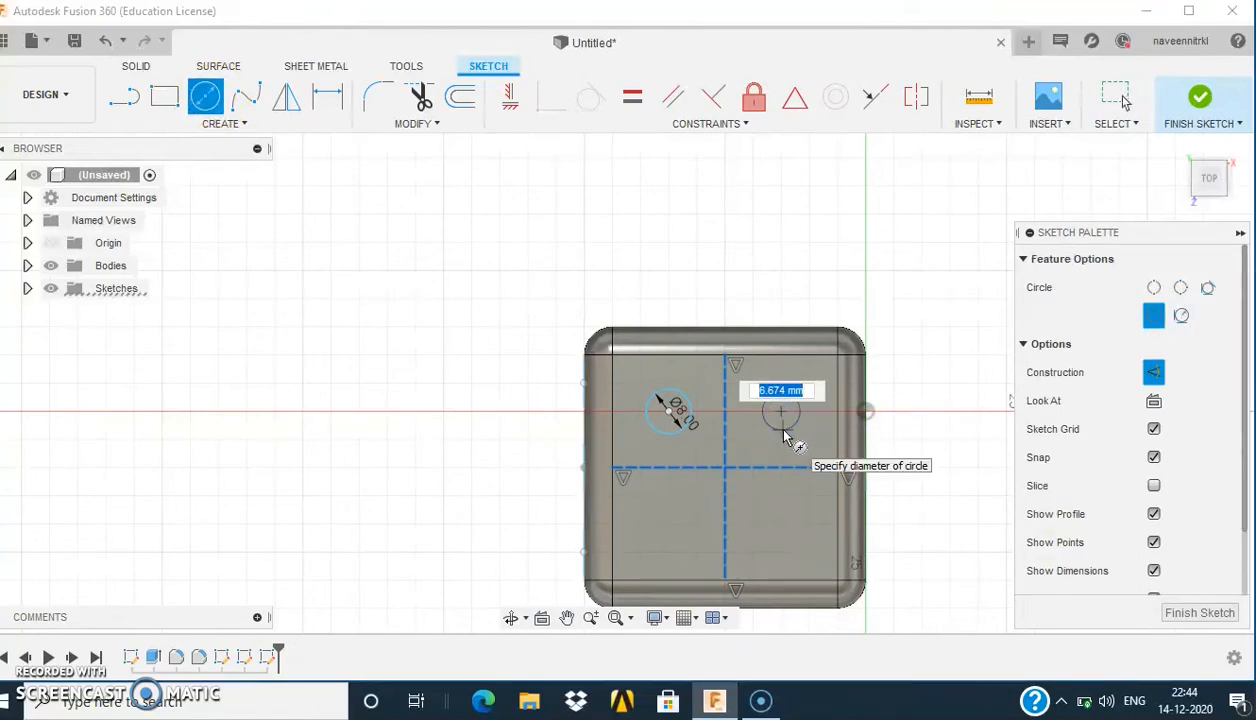
key("Return")
key("Escape")
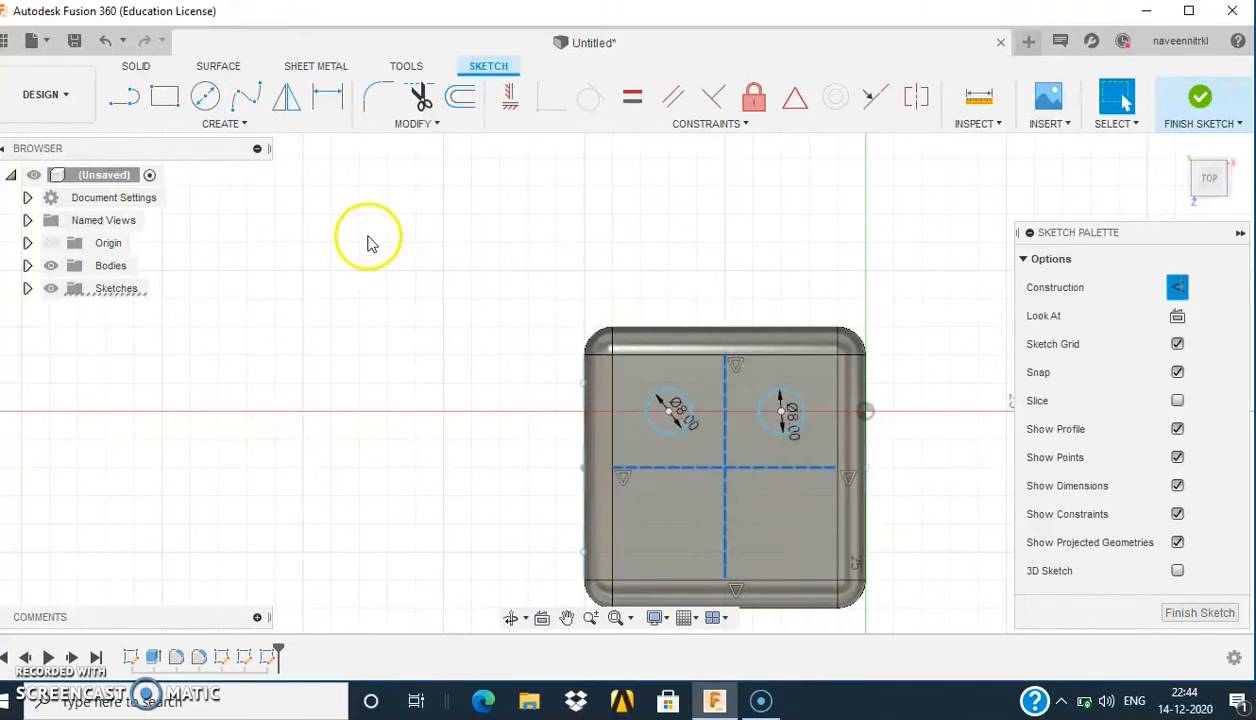
Step: Mirror the top face's two 8 mm circles across its horizontal centre line and finish the sketch
left_click(285, 97)
left_click(684, 414)
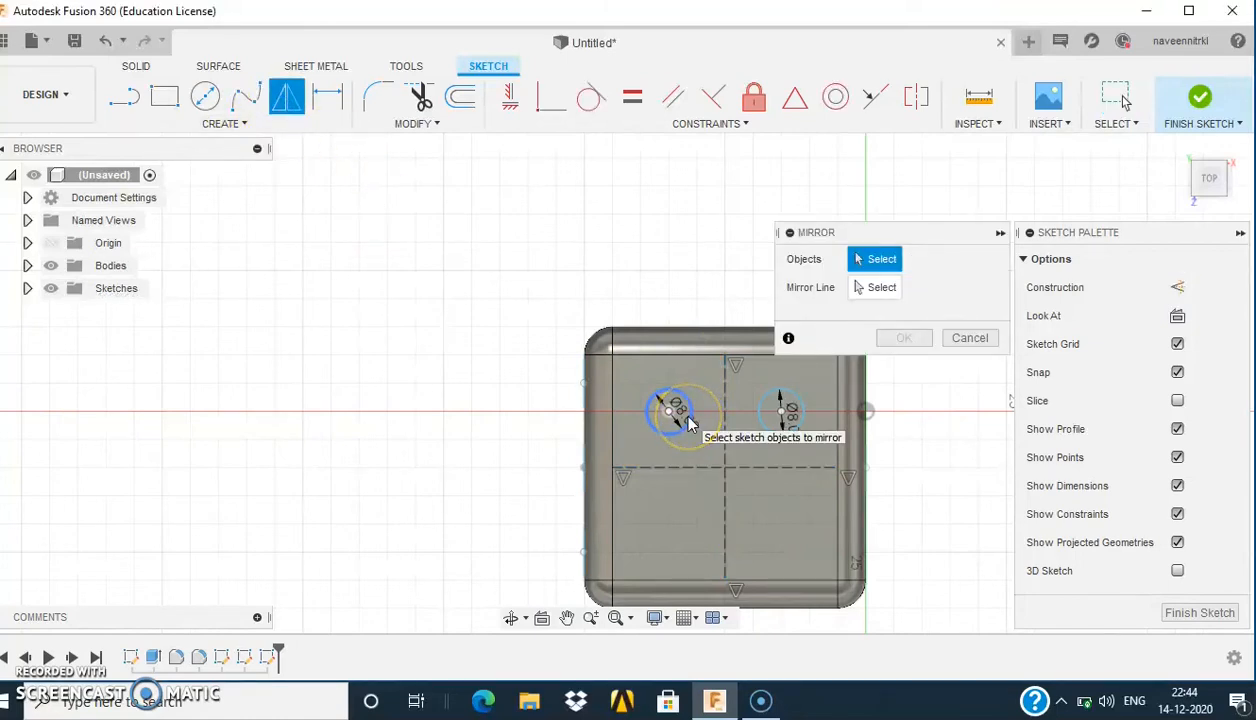
left_click(688, 421)
left_click(756, 418)
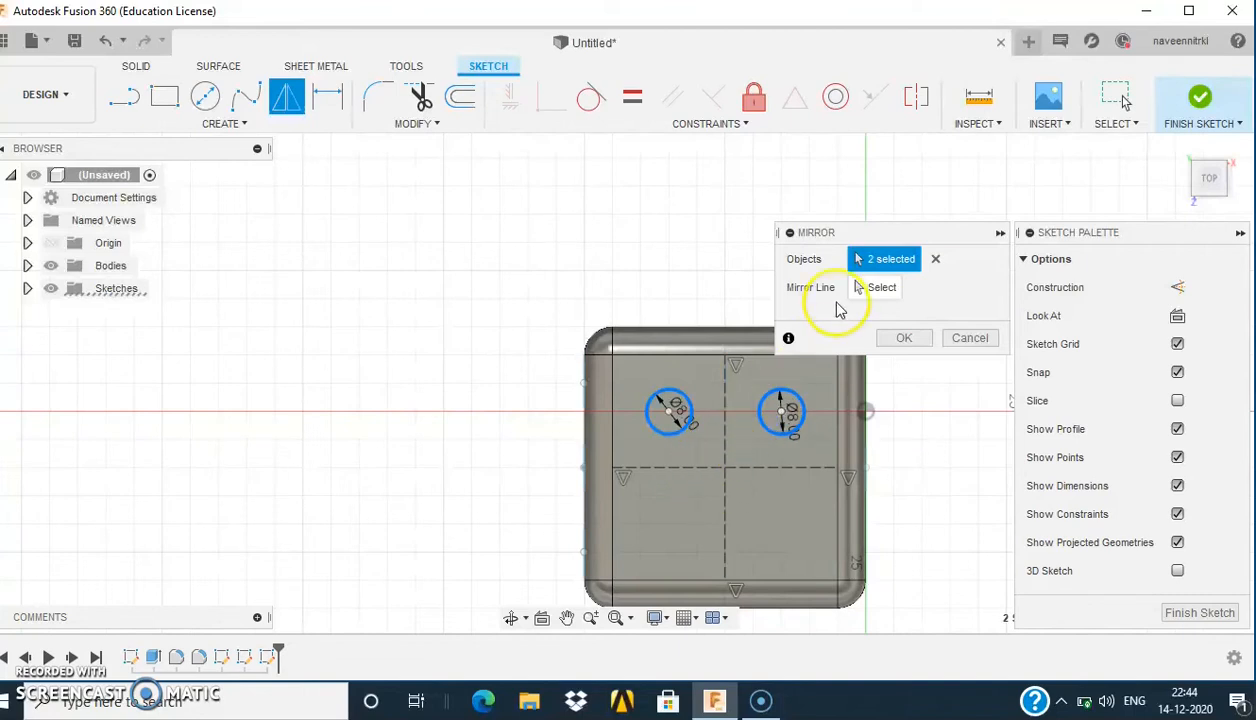
left_click(878, 287)
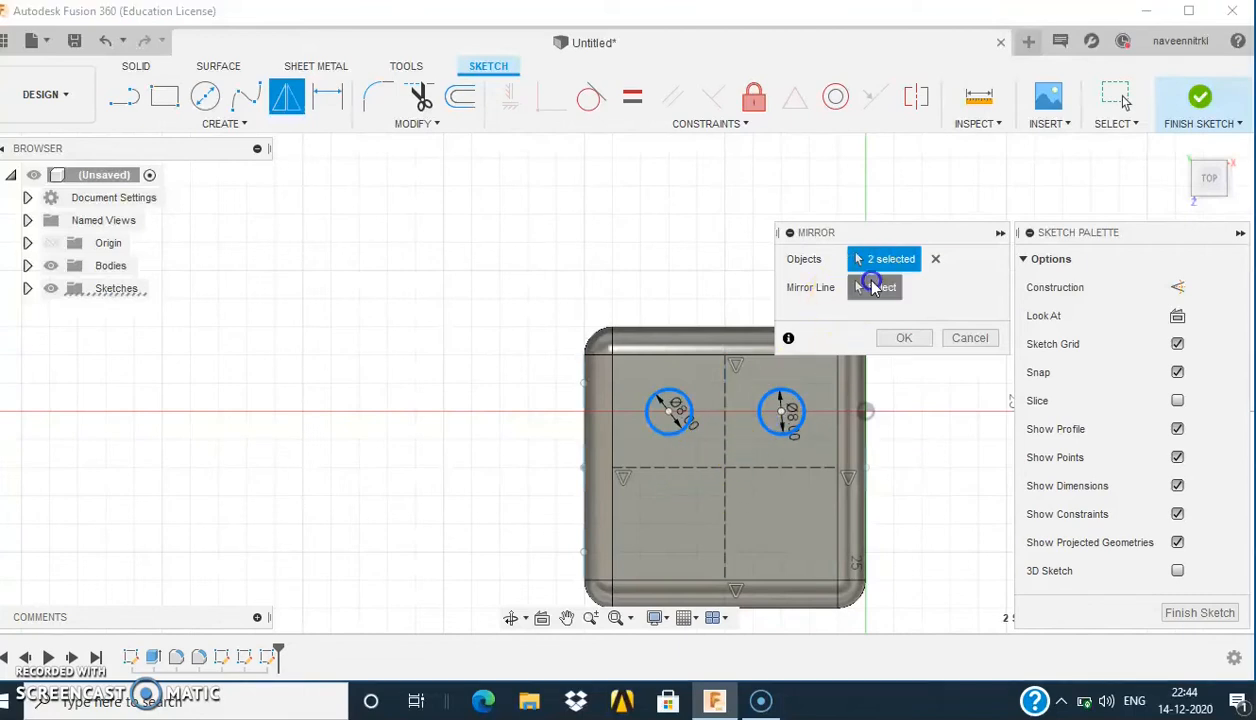
left_click(664, 470)
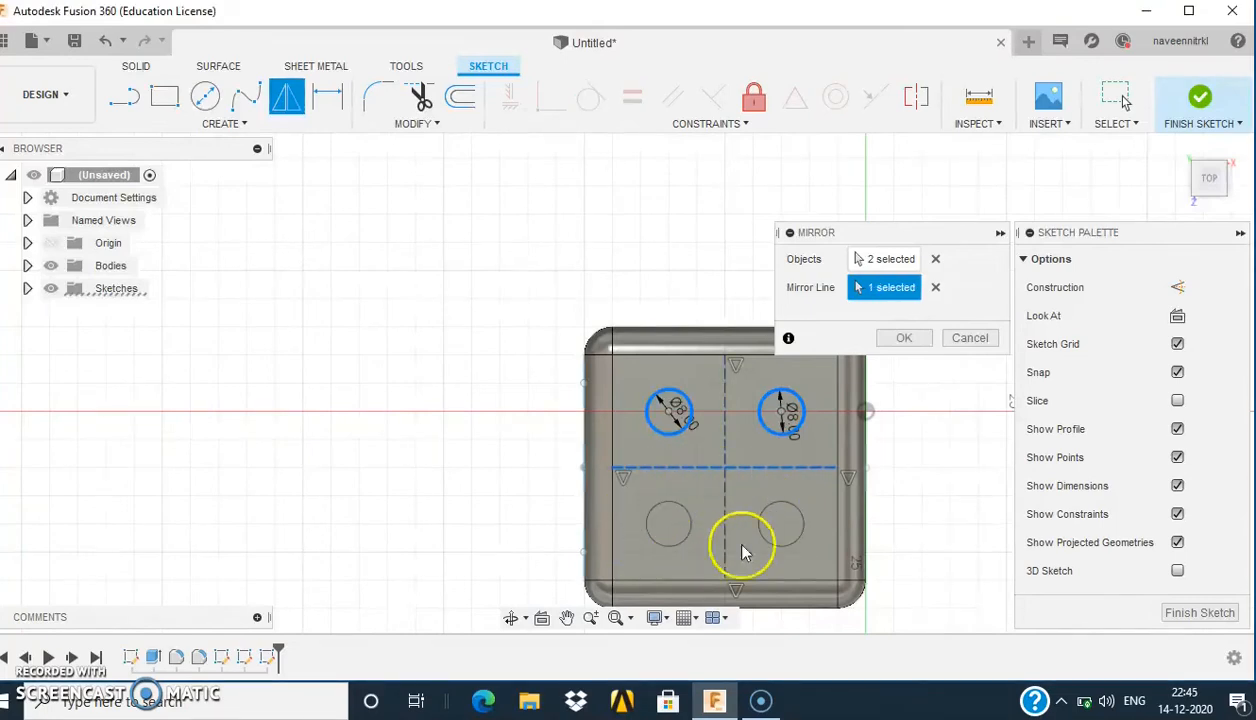
left_click(901, 341)
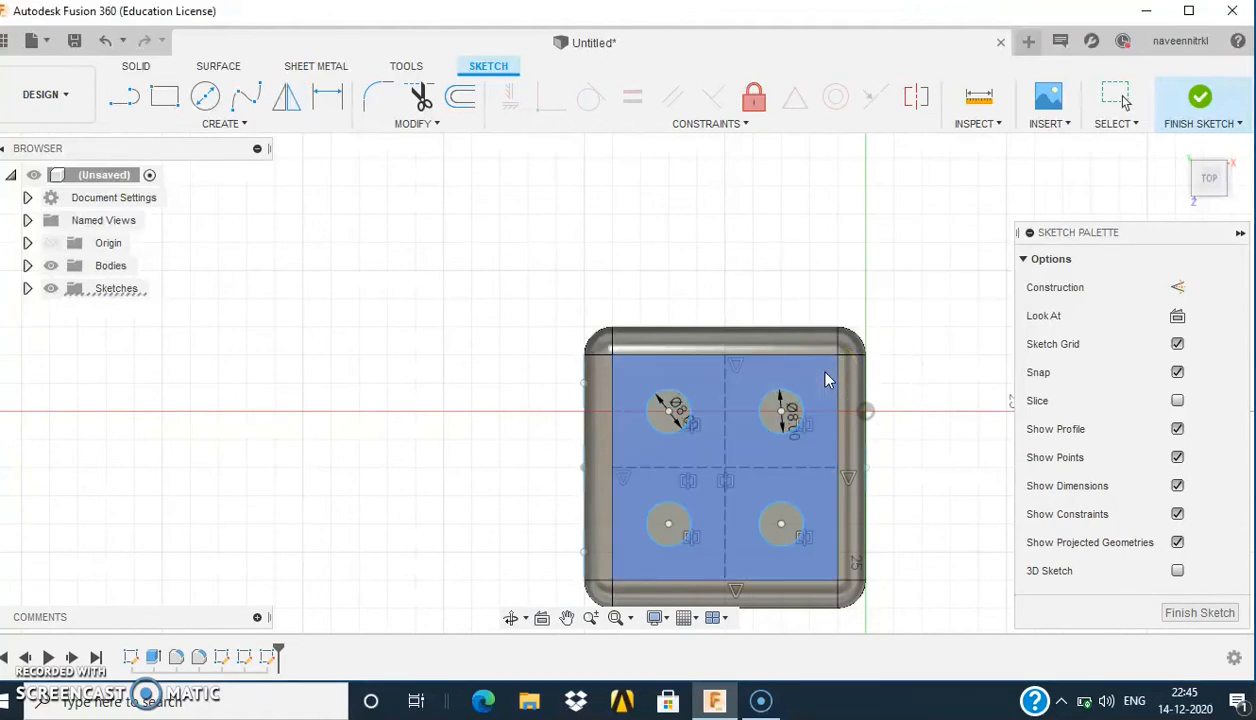
left_click(1198, 107)
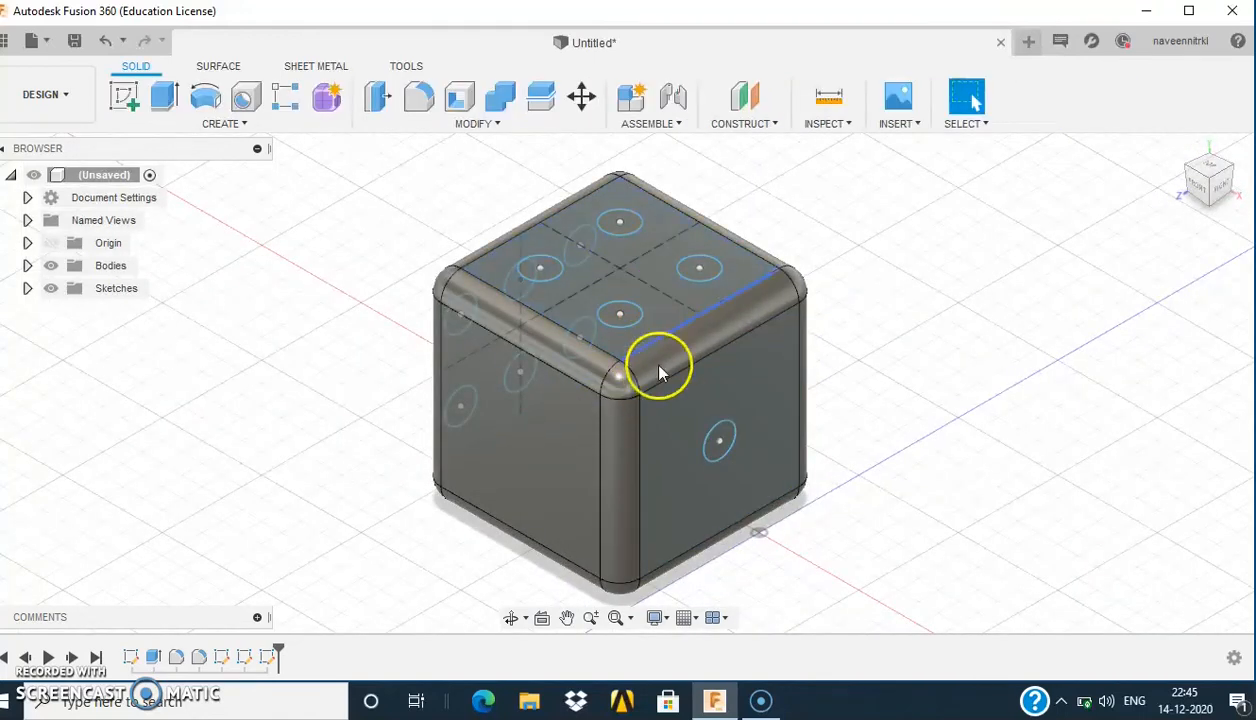
Step: On a new sketch on the cube's bottom face, draw a diagonal construction line from the upper-left corner to the lower-right corner
left_click(703, 523)
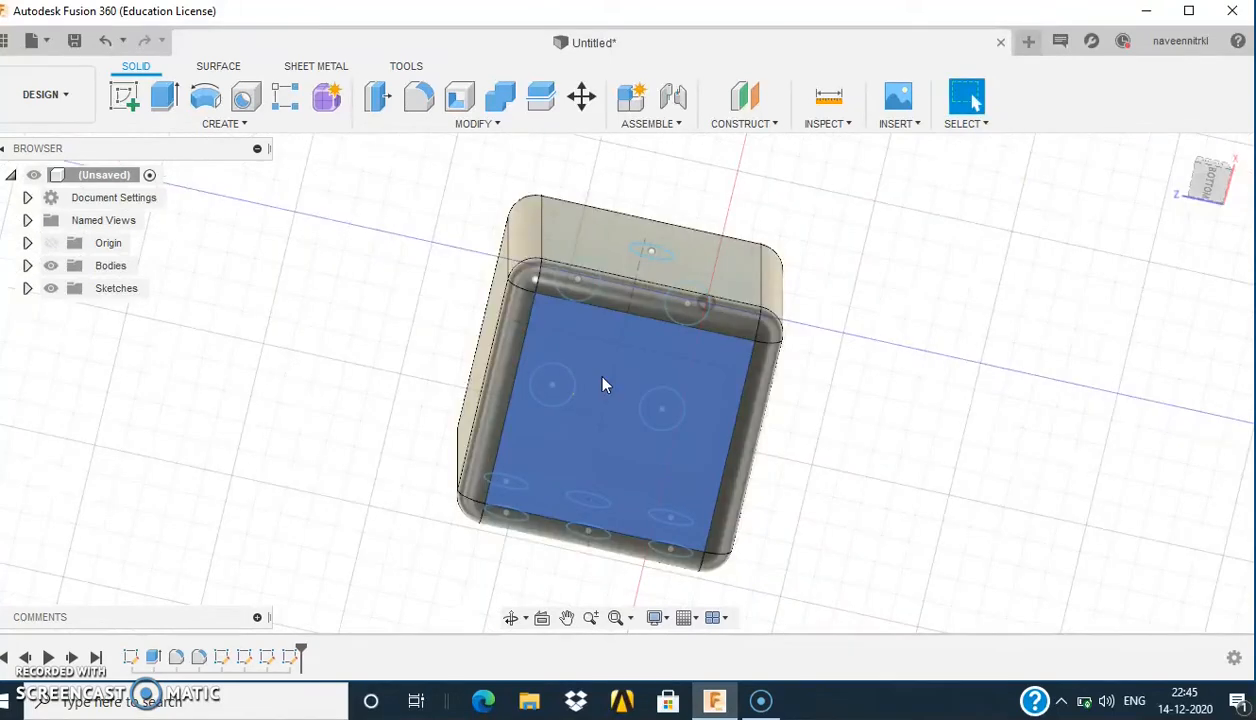
left_click(602, 377)
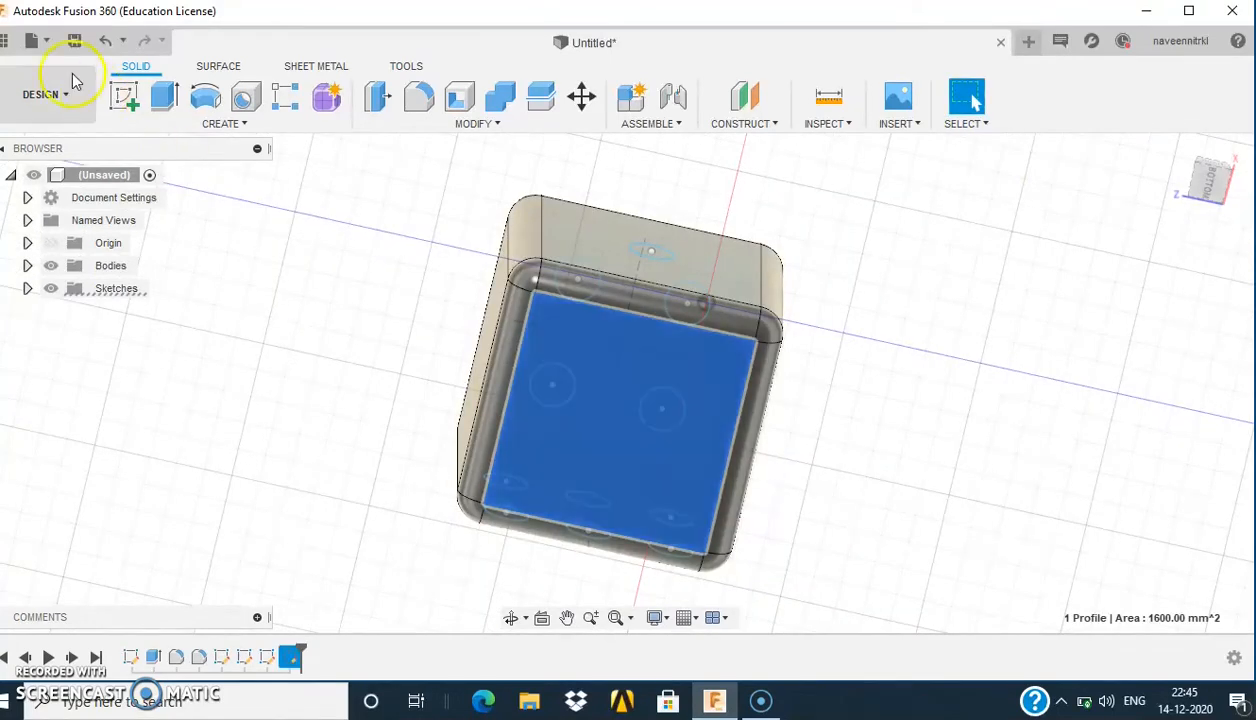
left_click(124, 96)
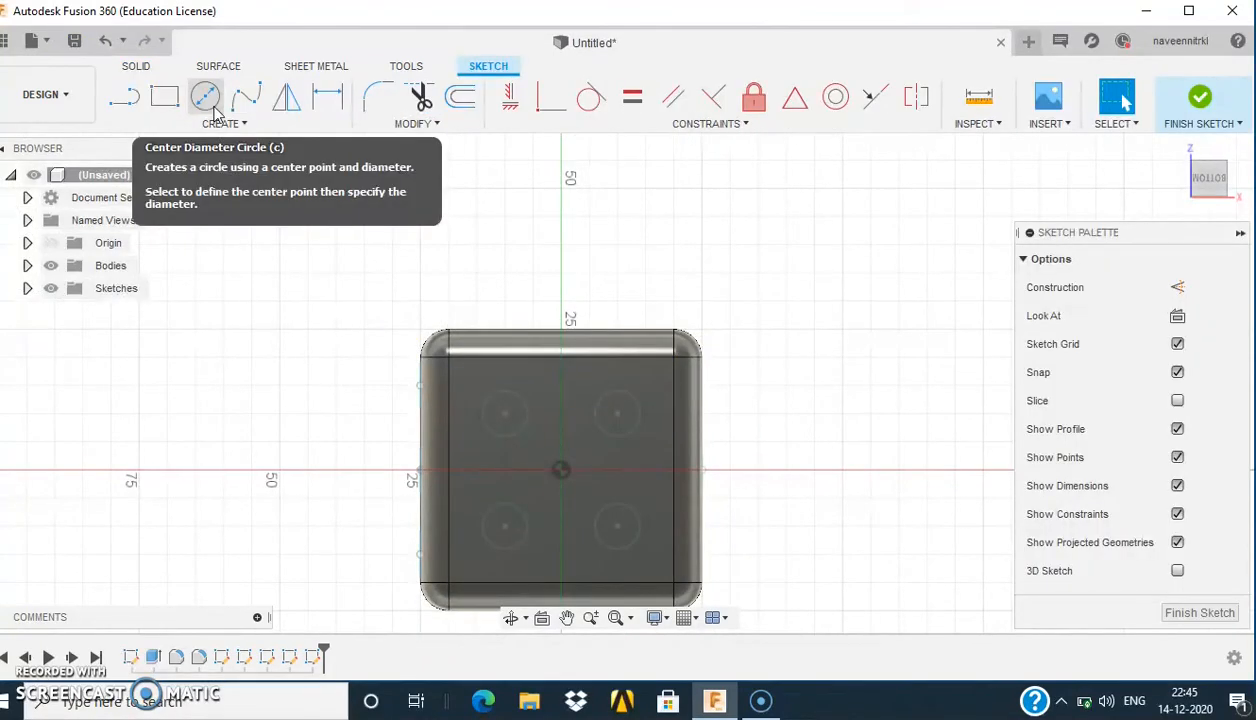
left_click(126, 100)
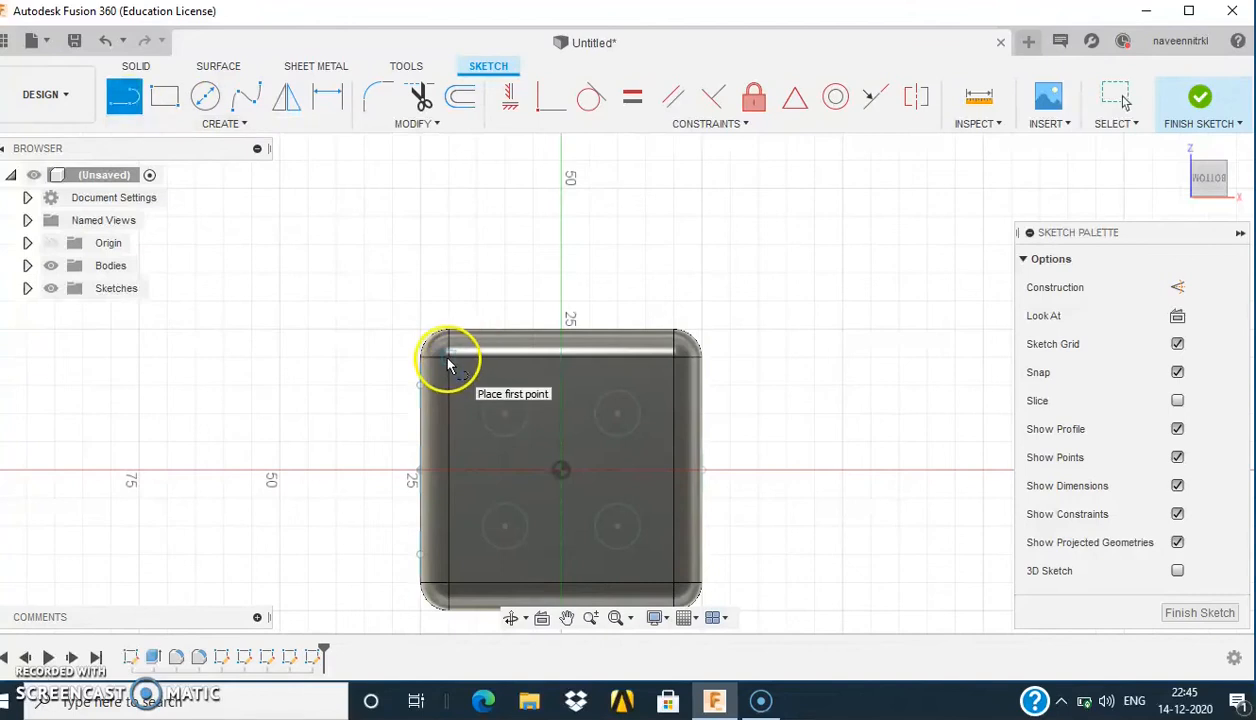
left_click(1177, 287)
left_click(447, 364)
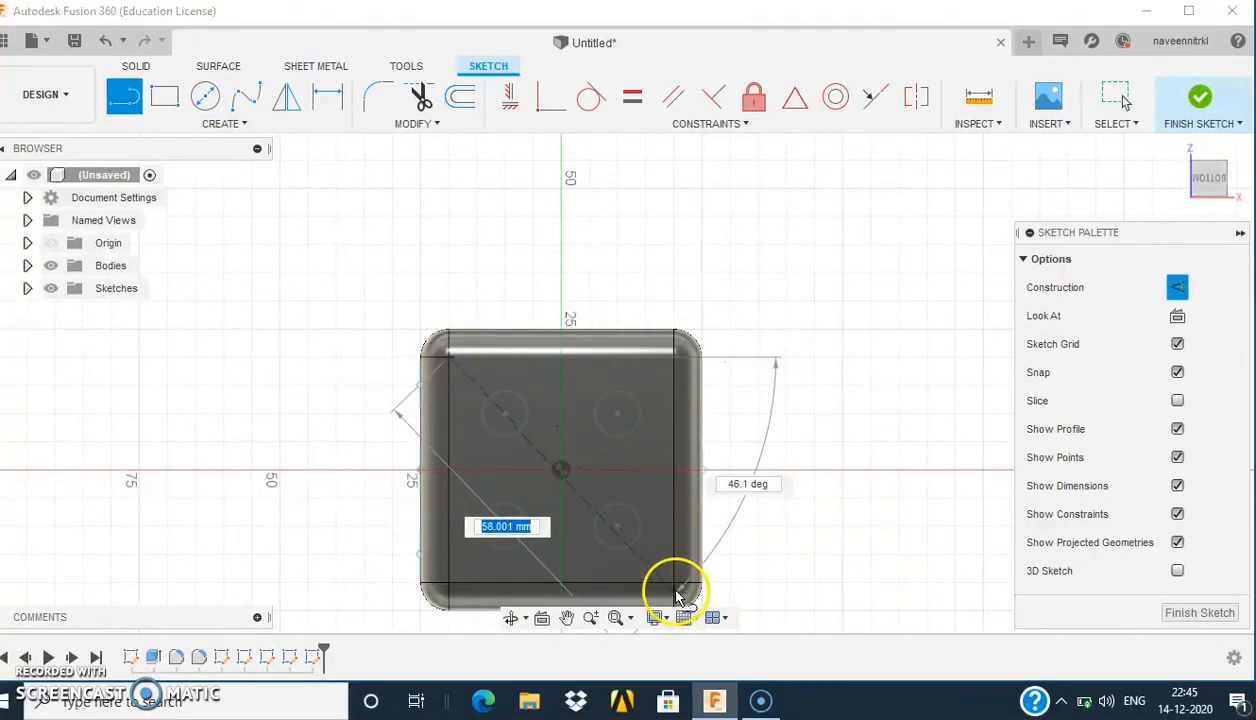
left_click(675, 583)
key("Escape")
Step: Draw an 8 mm circle on the bottom face's diagonal, midway between upper-left corner and centre, and make it regular geometry
left_click(200, 102)
left_click(508, 417)
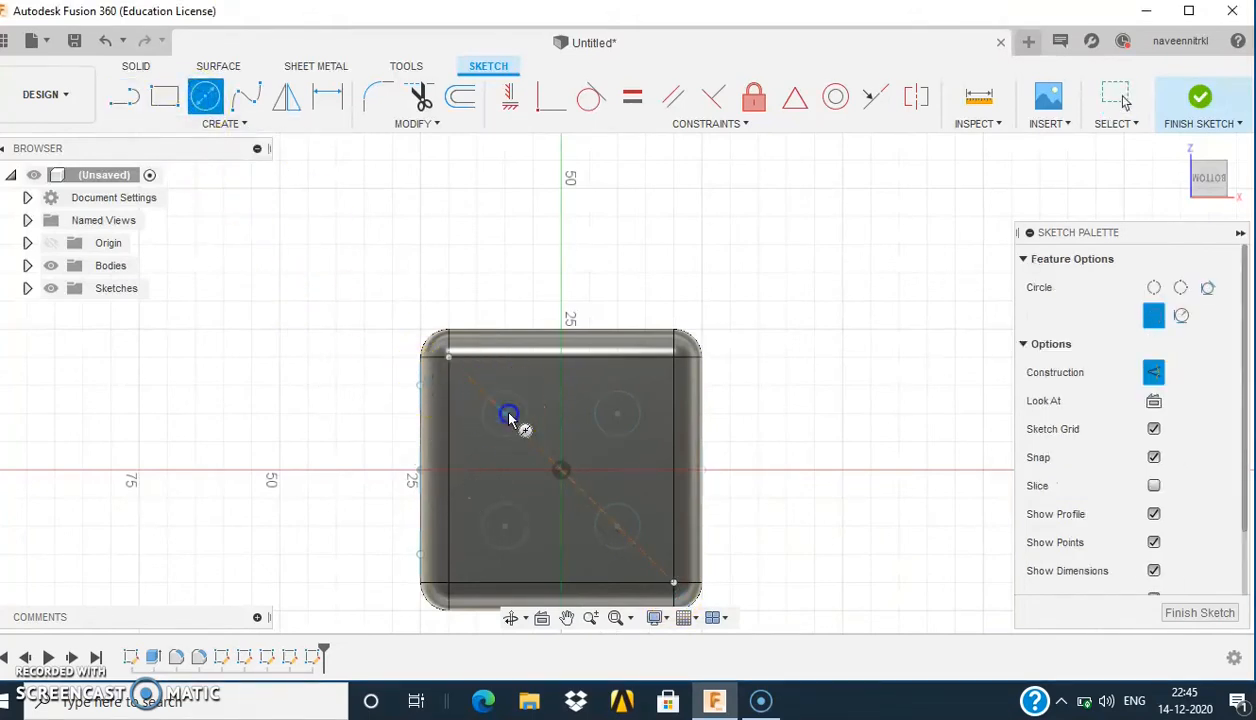
type("8 mm")
key("Return")
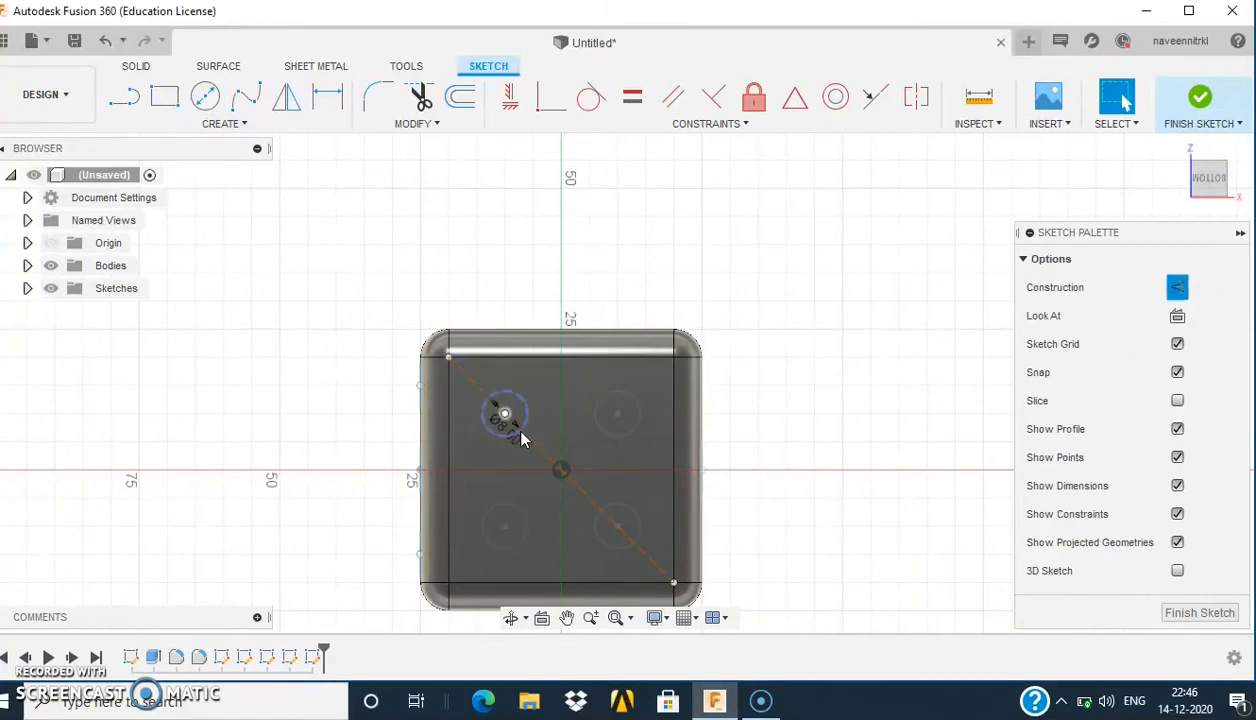
left_click(506, 418)
left_click(1175, 344)
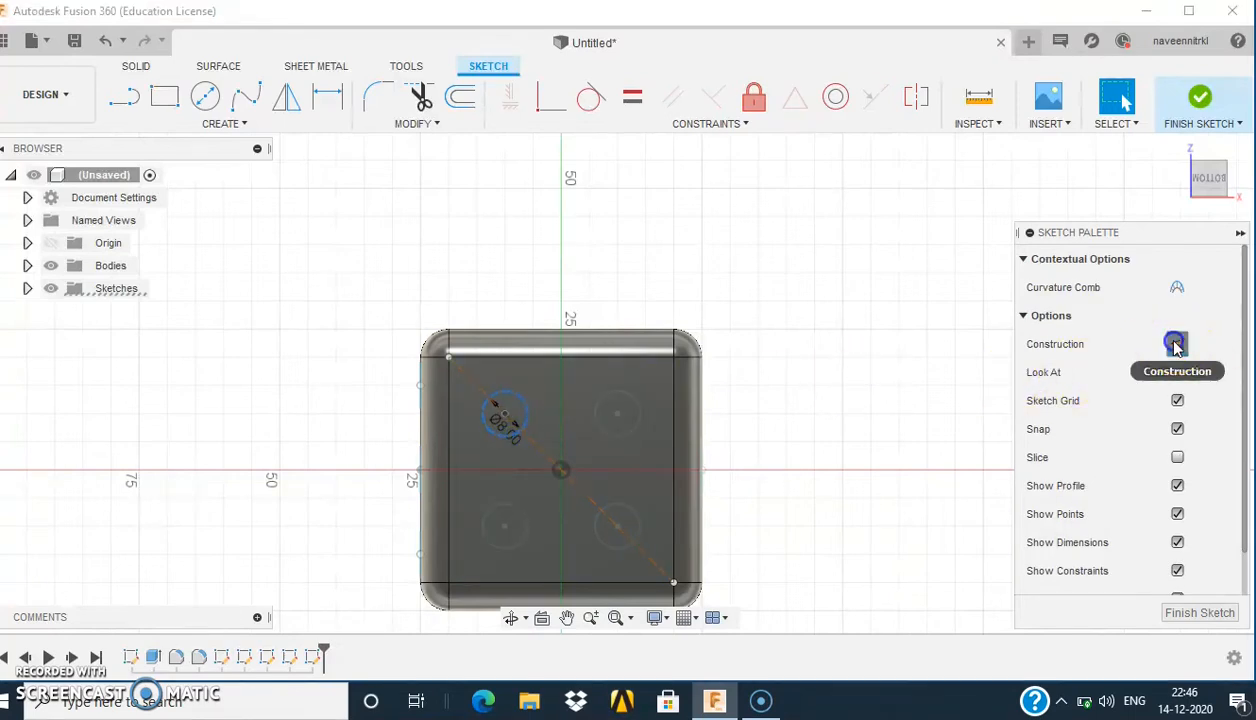
left_click(861, 356)
Step: Draw two more 8 mm circles on the bottom face's diagonal, one at the centre and one midway to the lower-right corner
left_click(205, 96)
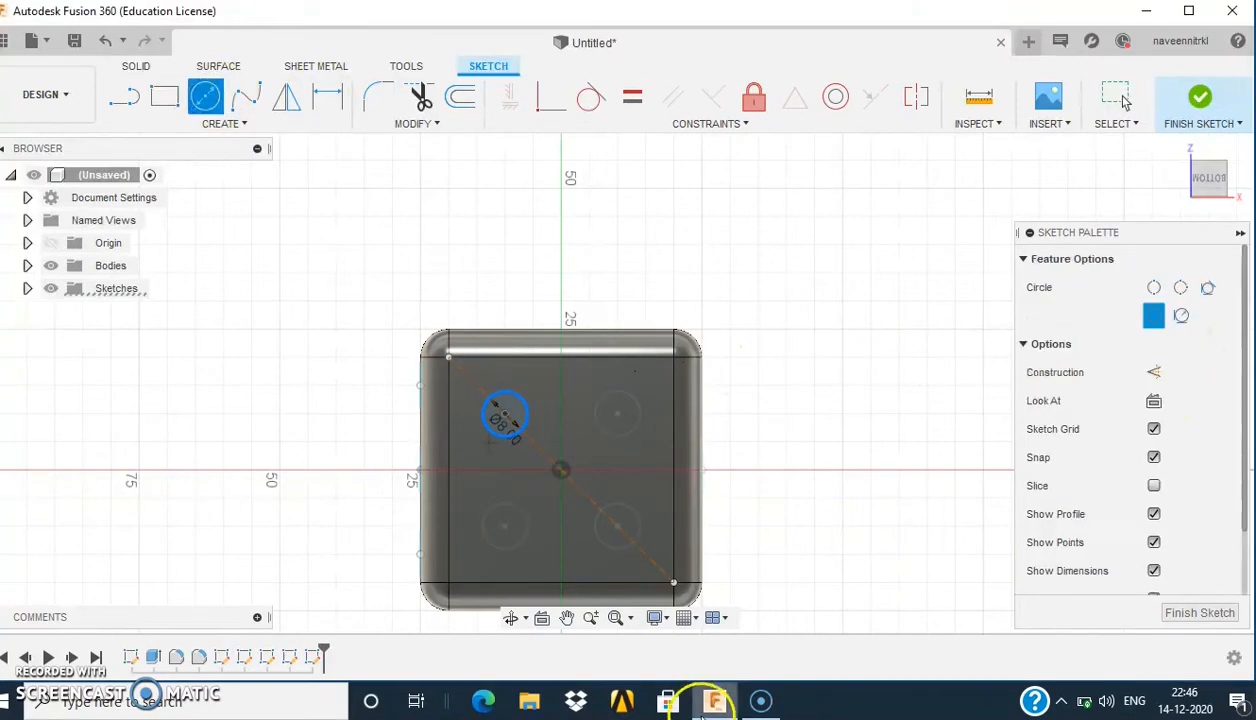
left_click(572, 477)
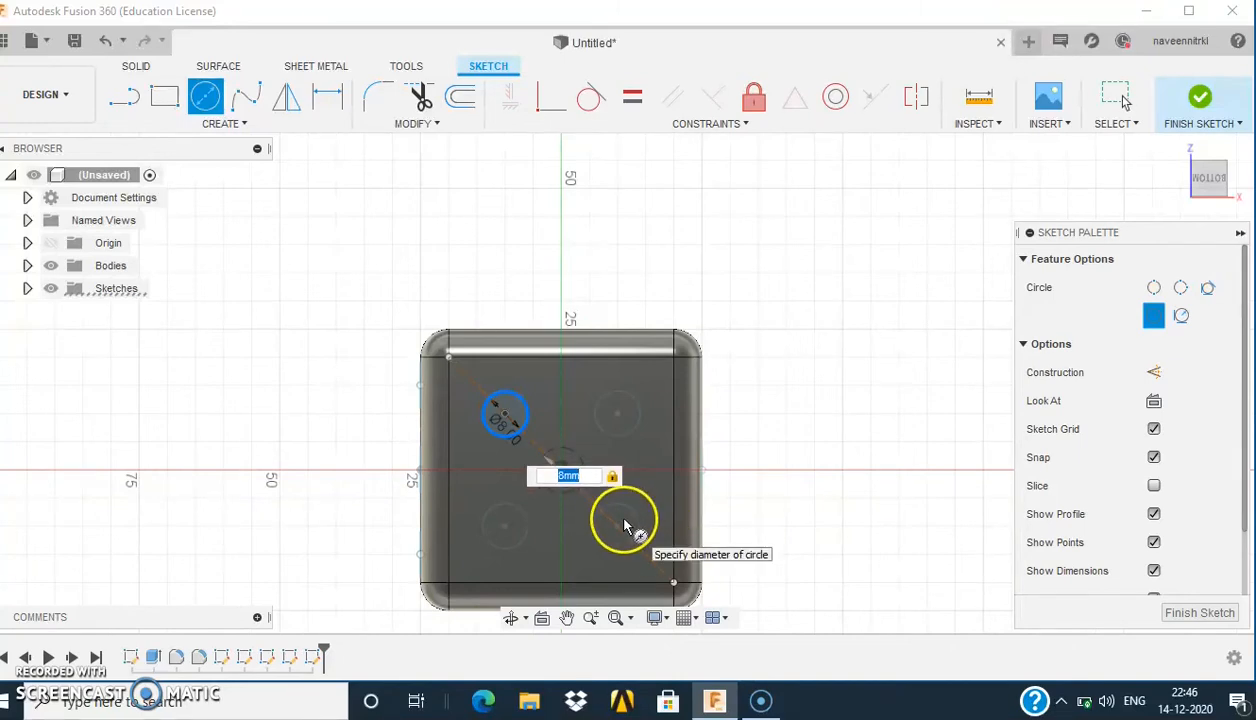
key("Return")
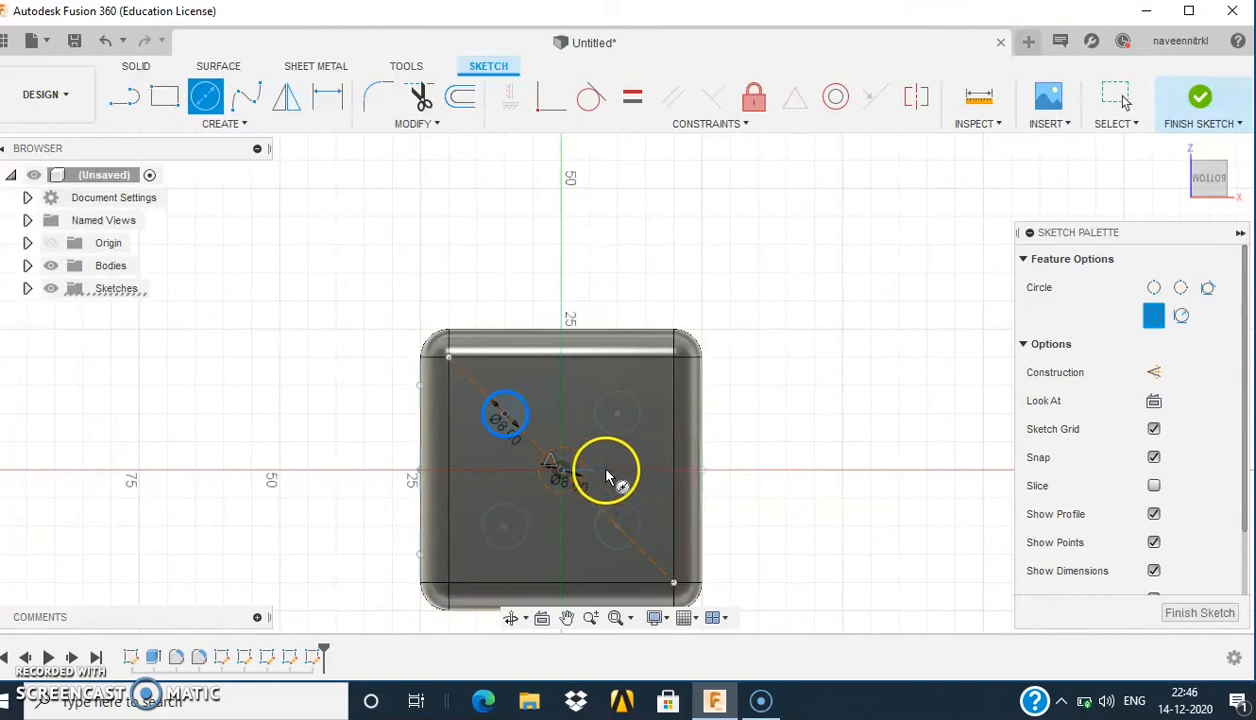
left_click(621, 533)
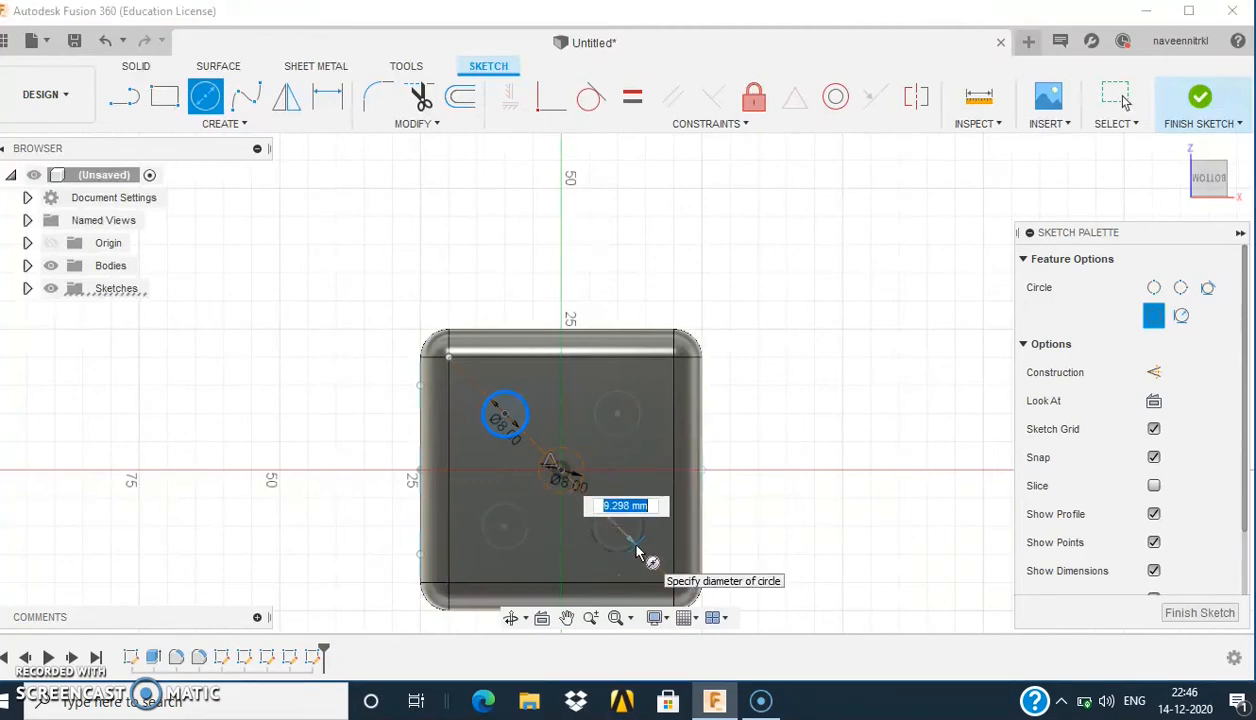
type("8mm")
key("Return")
key("Escape")
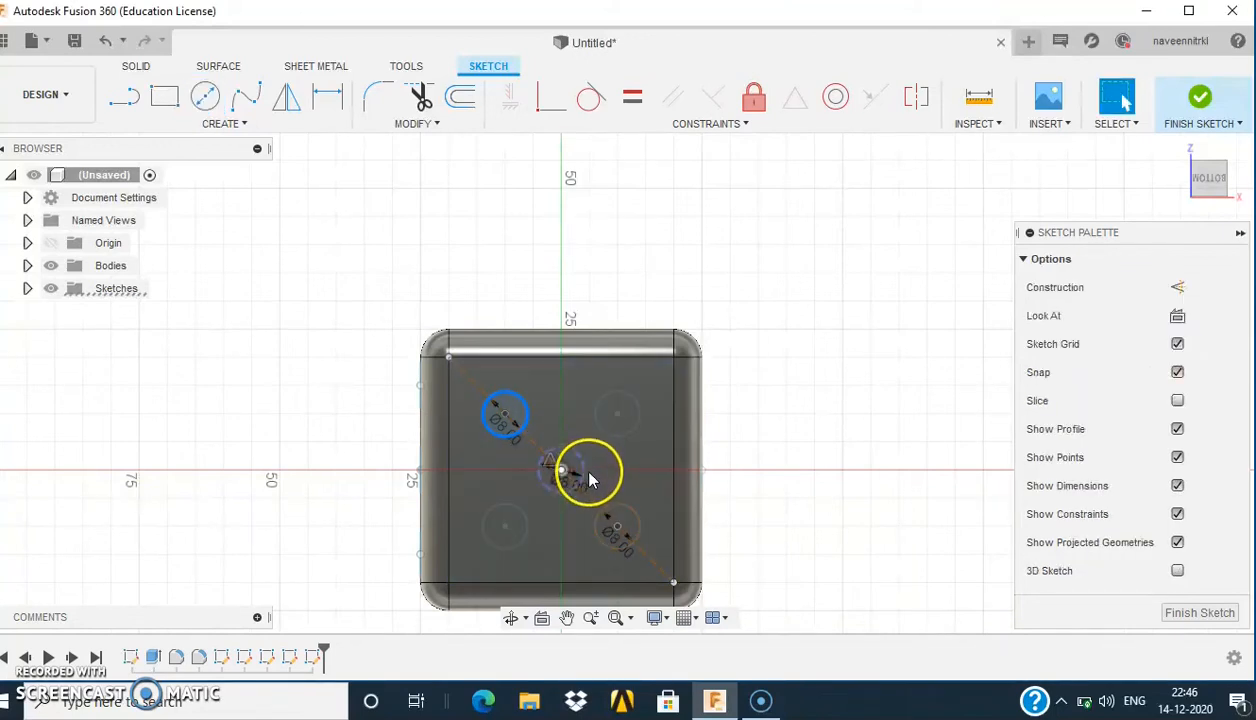
Step: Convert the bottom face's centre and lower-right circles to regular geometry and finish the sketch
left_click(585, 477)
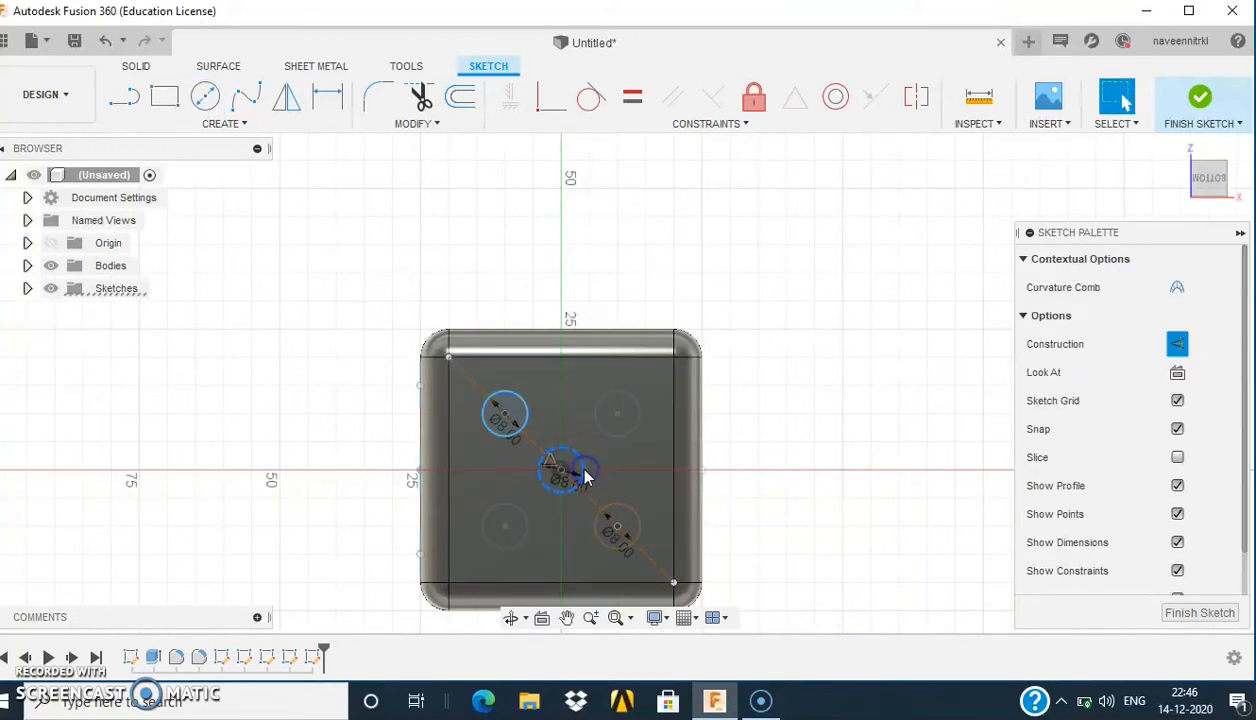
left_click(640, 524)
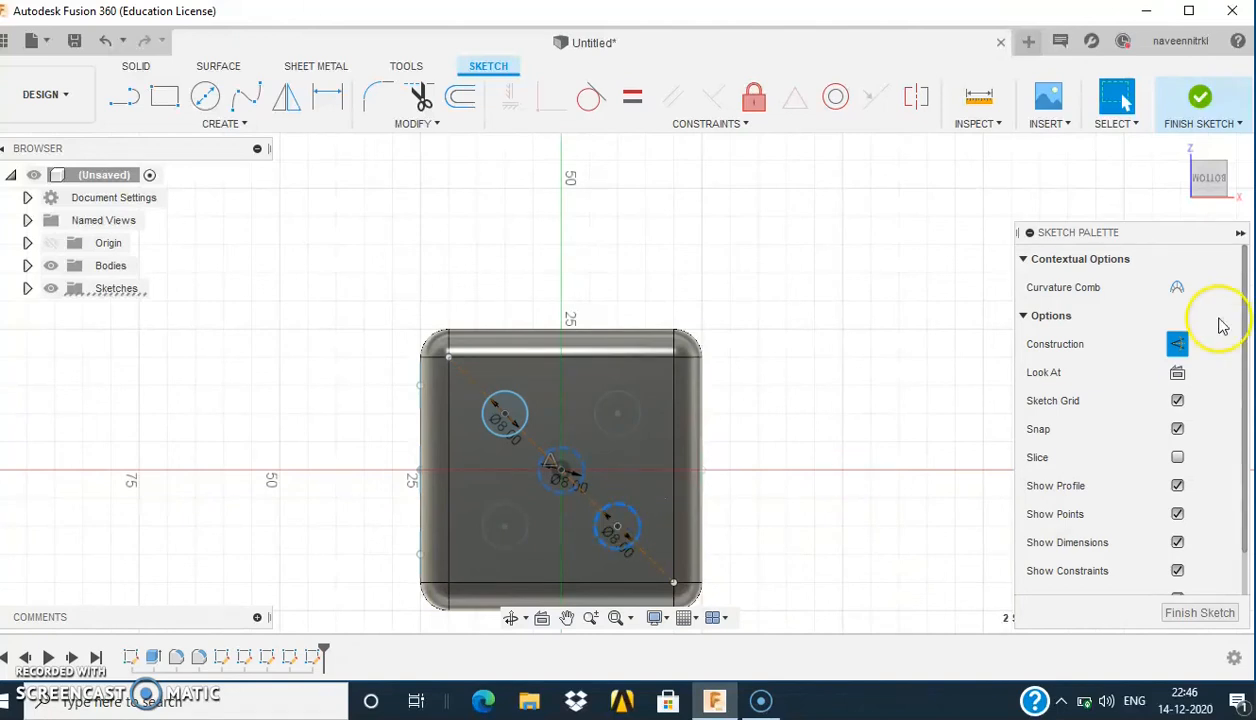
left_click(1179, 345)
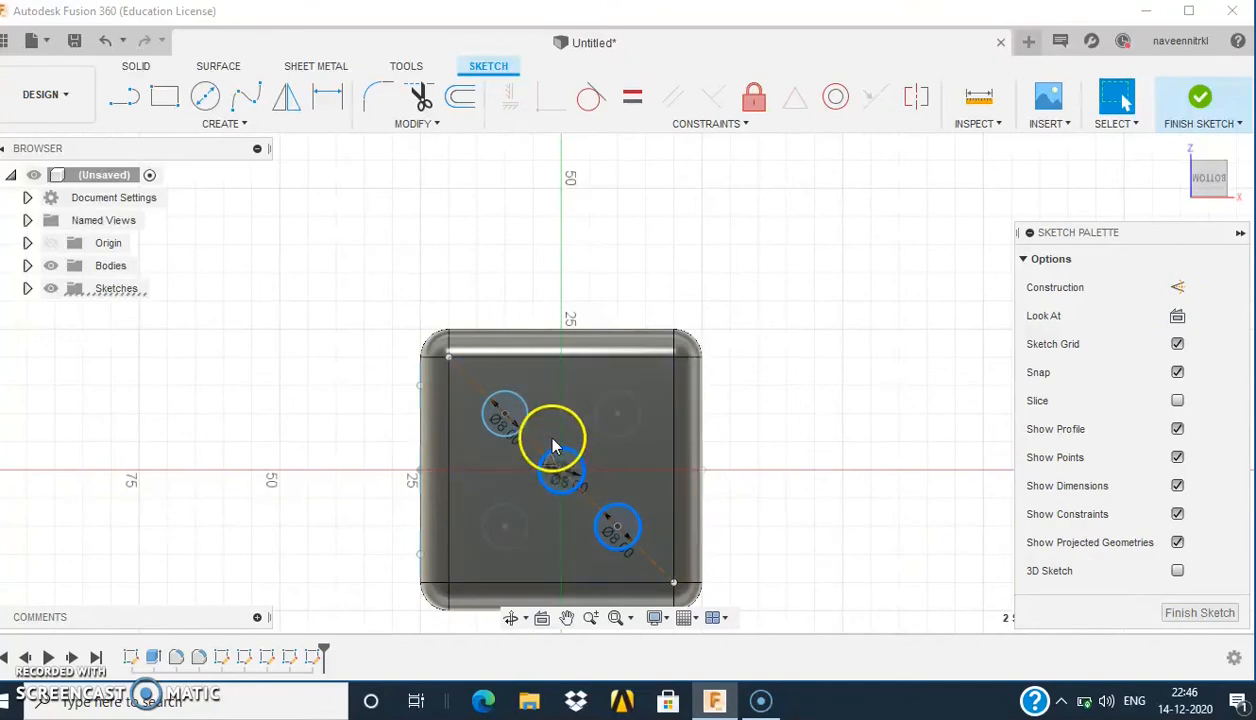
left_click(1201, 105)
Step: On a new sketch on the cube's front face, draw vertical and horizontal construction lines joining the midpoints of opposite edges
middle_click_drag(428, 468, 479, 600, "shift")
left_click(569, 378)
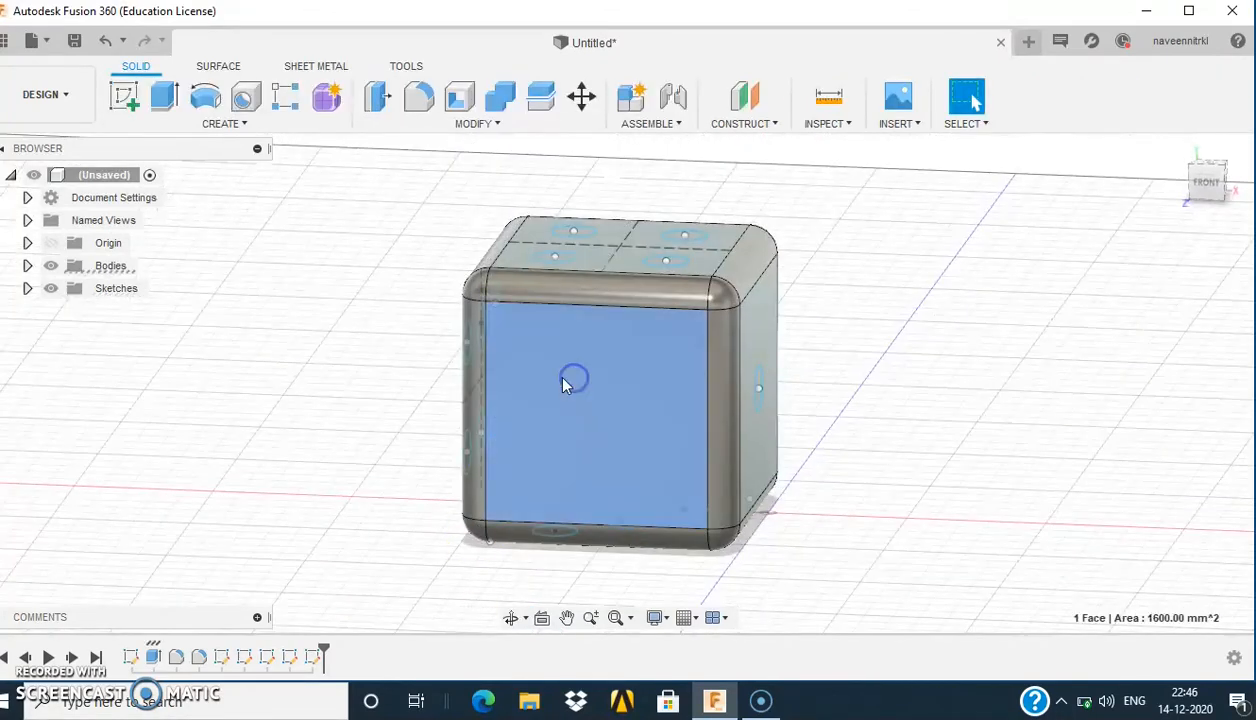
left_click(125, 97)
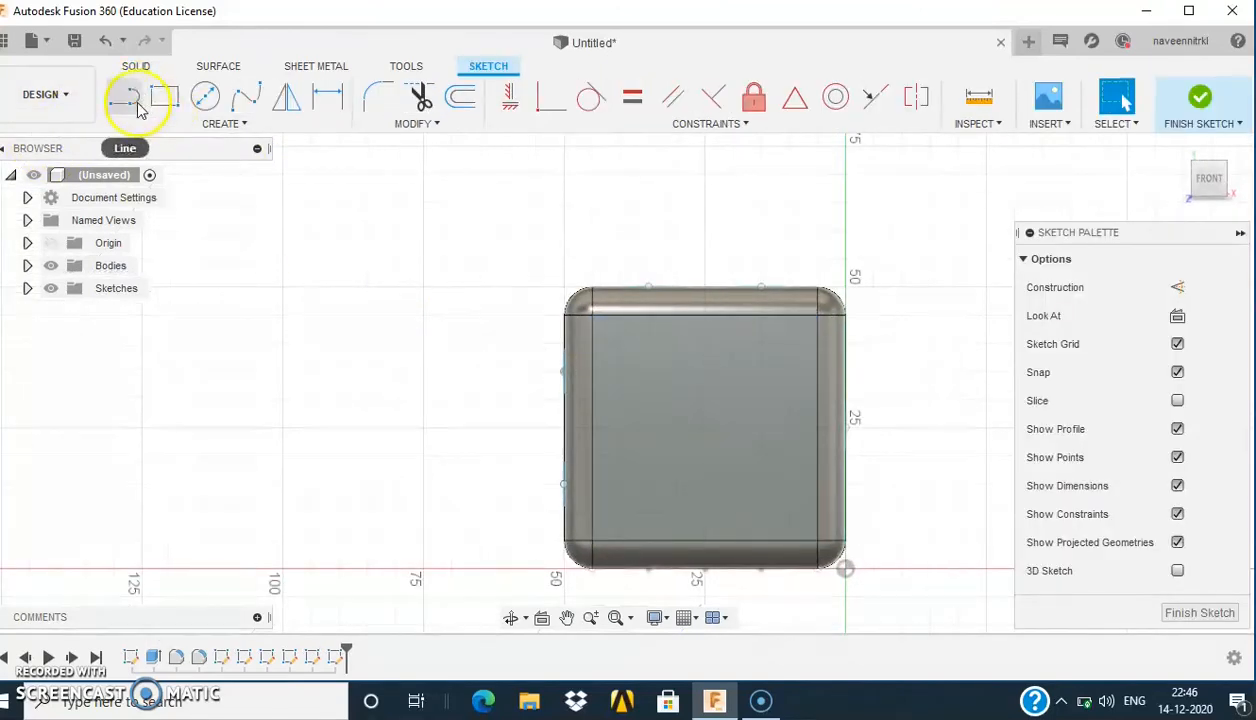
left_click(127, 100)
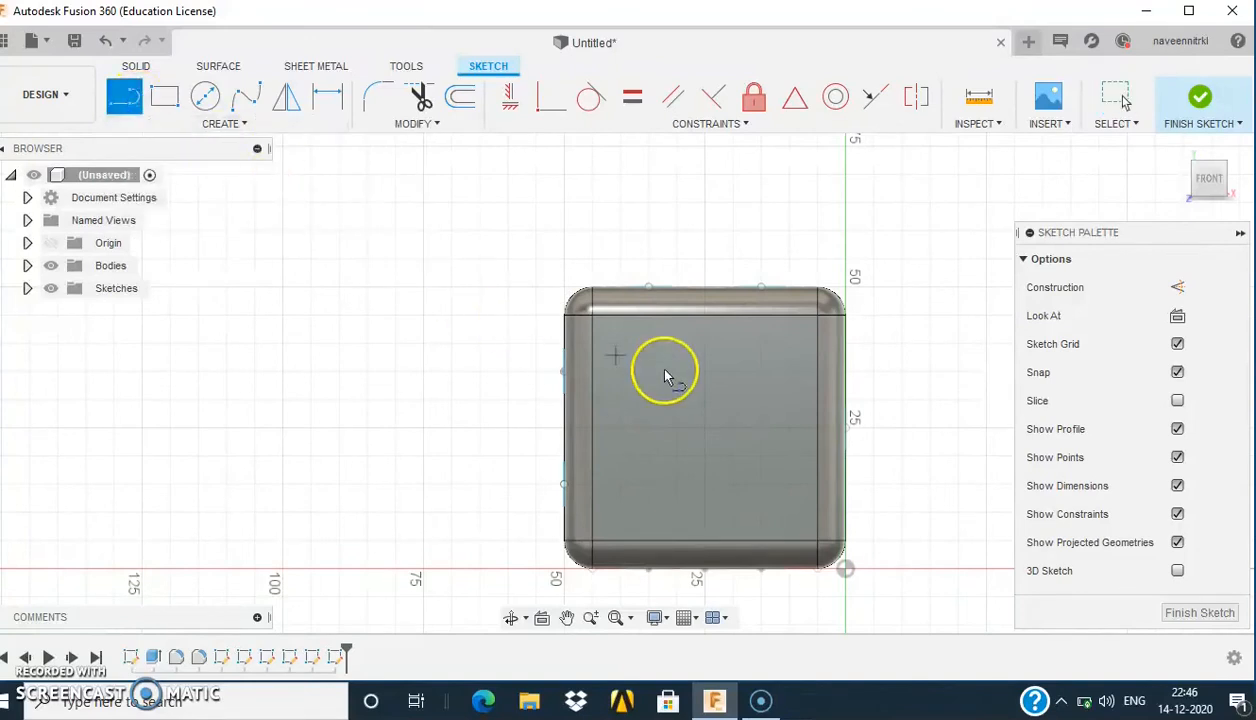
left_click(706, 318)
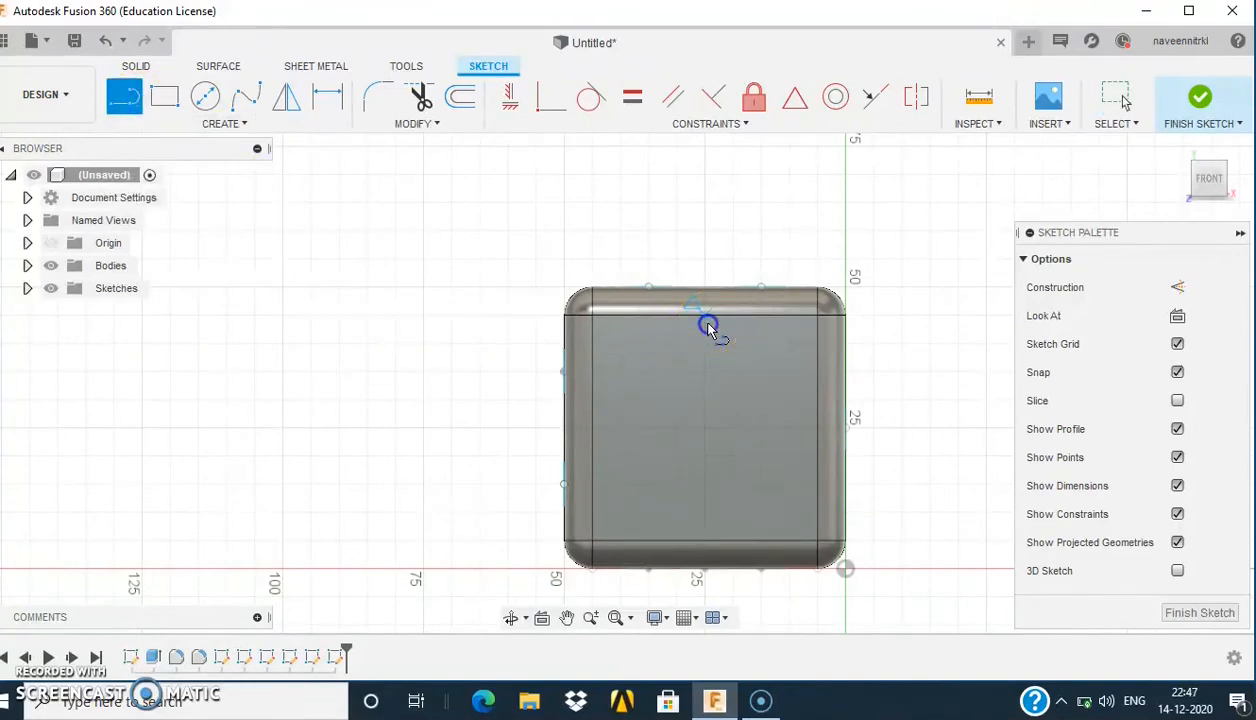
left_click(706, 513)
left_click(1177, 287)
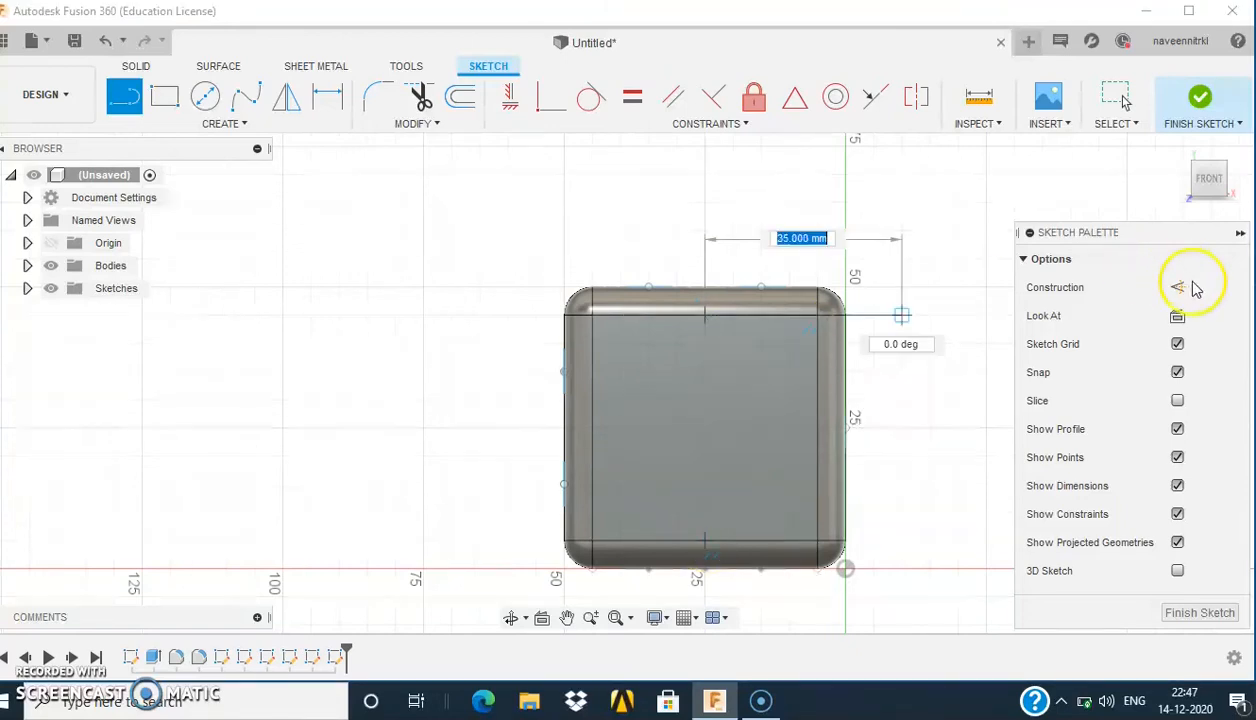
left_click(705, 539)
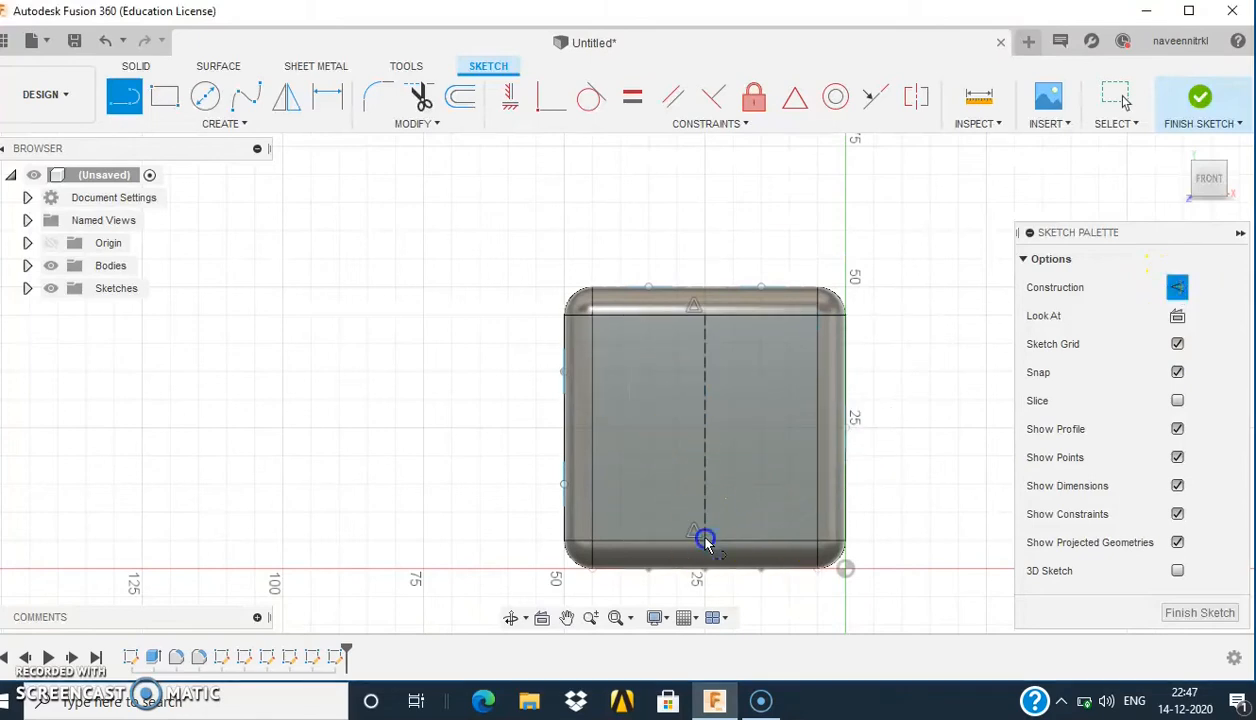
left_click(593, 429)
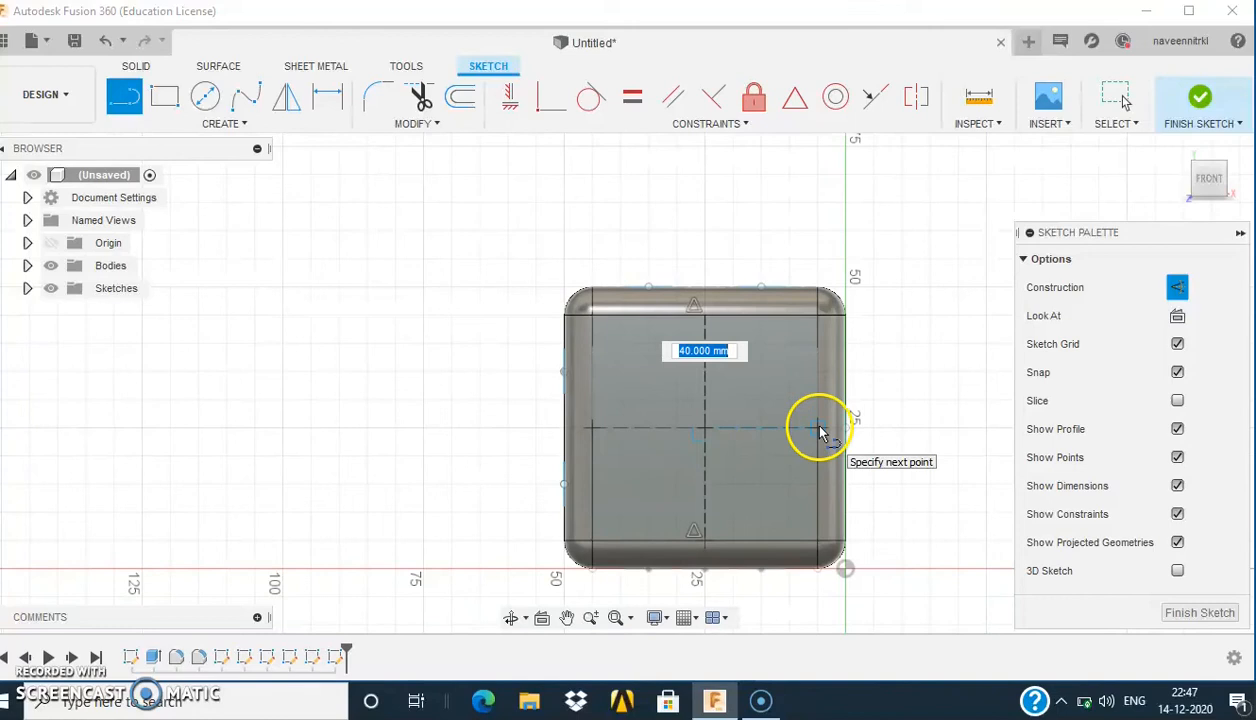
left_click(814, 427)
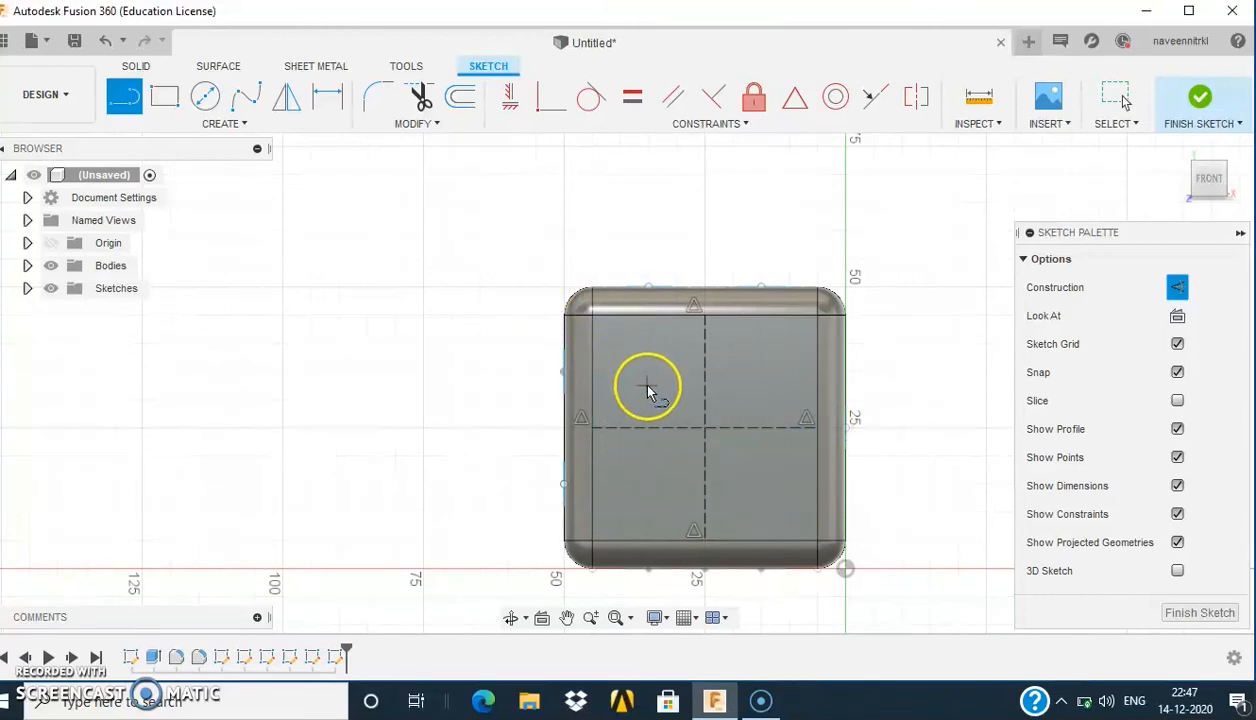
Step: Draw an 8 mm circle in the middle of the front face's upper-left quadrant and make it regular geometry
left_click(205, 96)
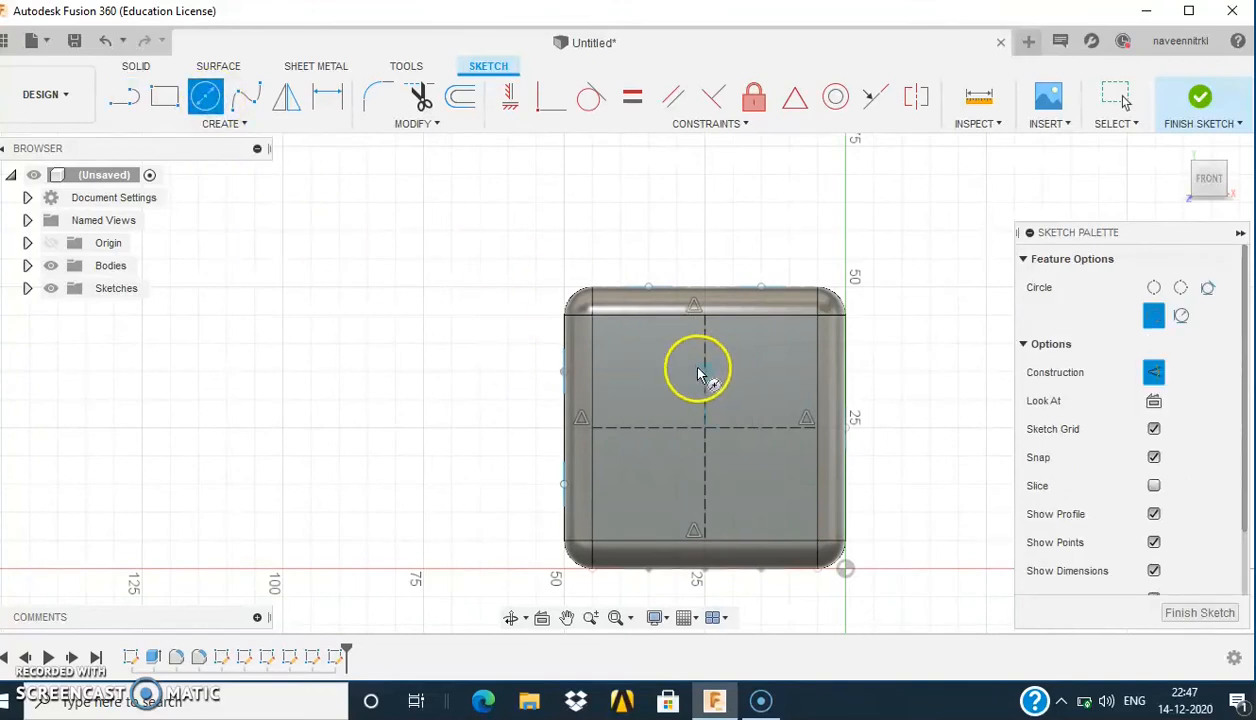
left_click(643, 375)
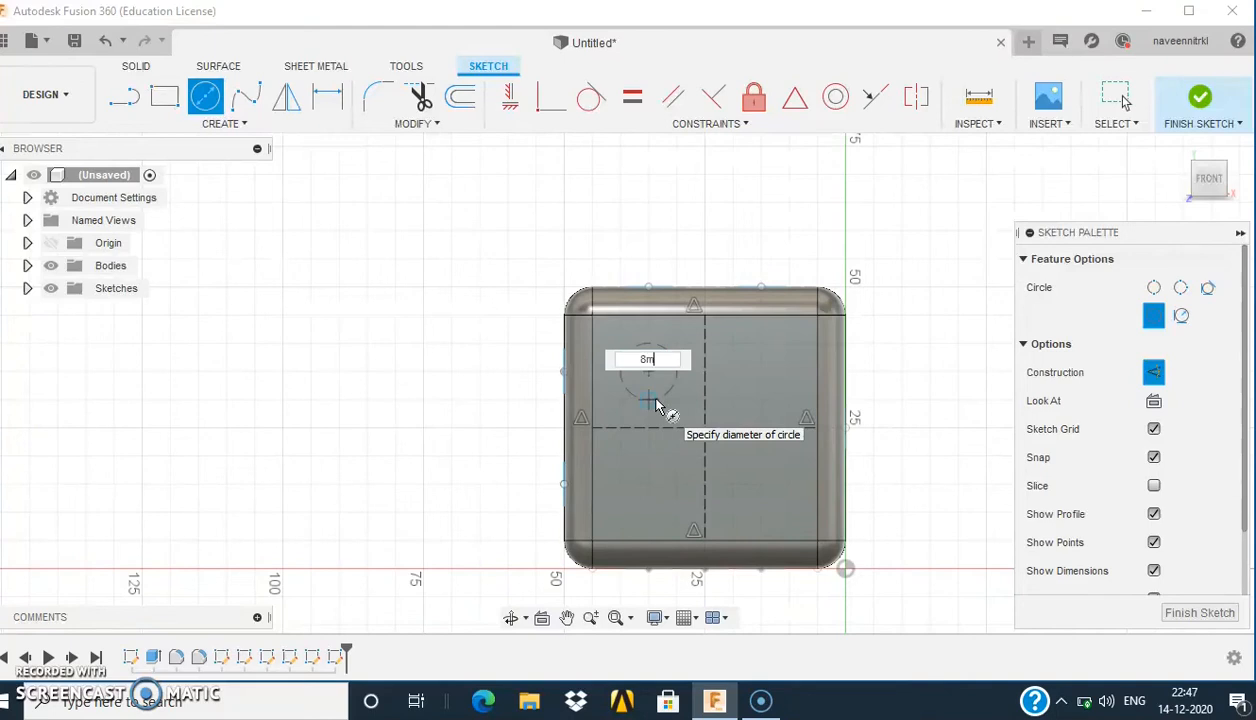
key("Return")
key("Escape")
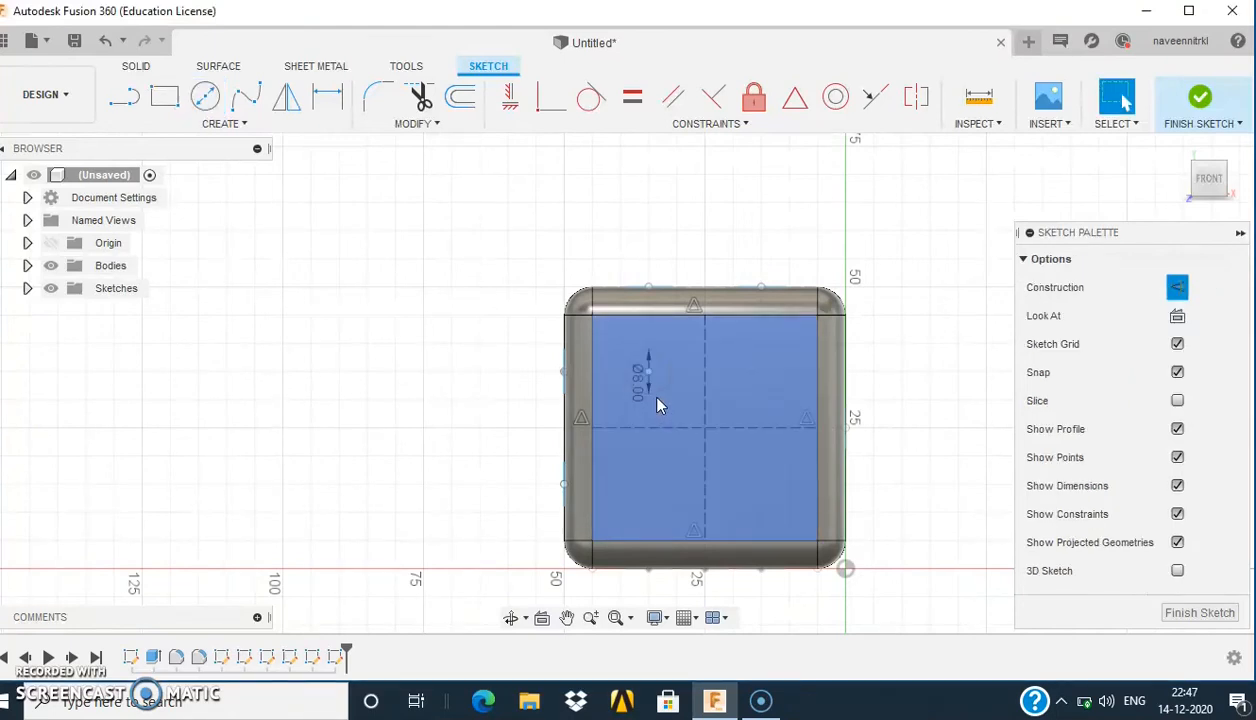
left_click(652, 390)
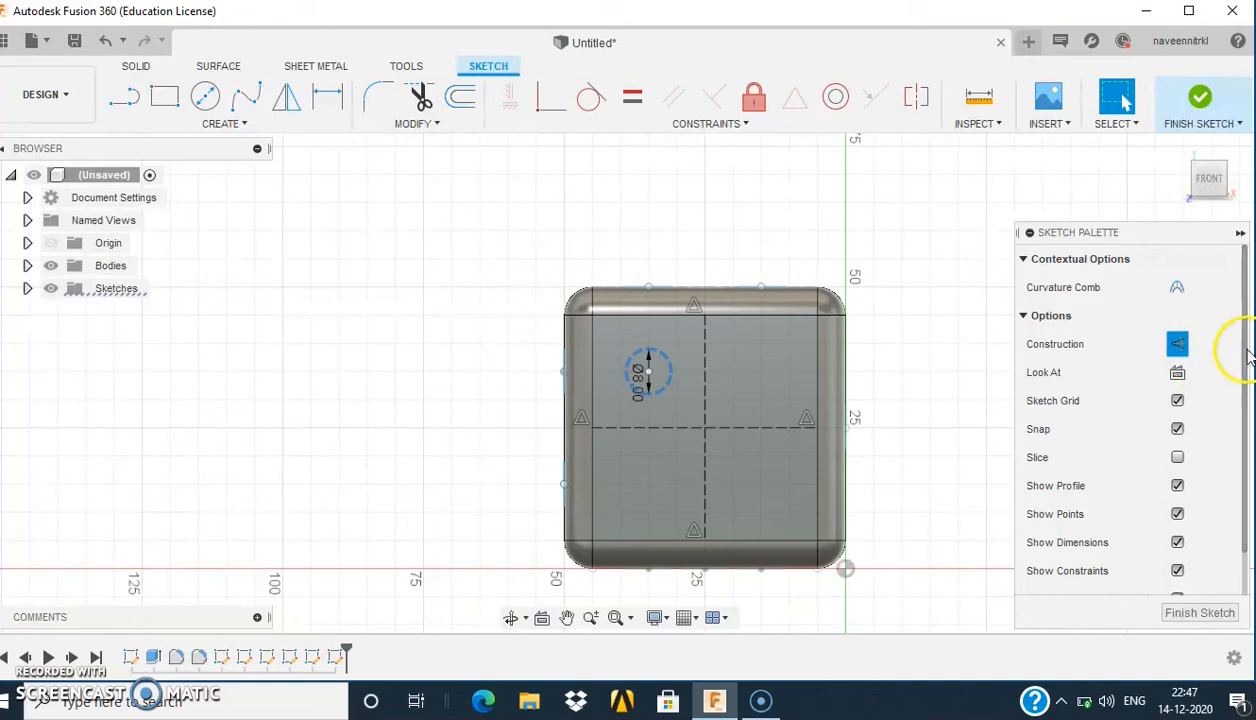
left_click(1176, 344)
left_click(820, 408)
Step: Draw an 8 mm circle in the middle of the front face's upper-right quadrant and make it regular geometry
left_click(204, 98)
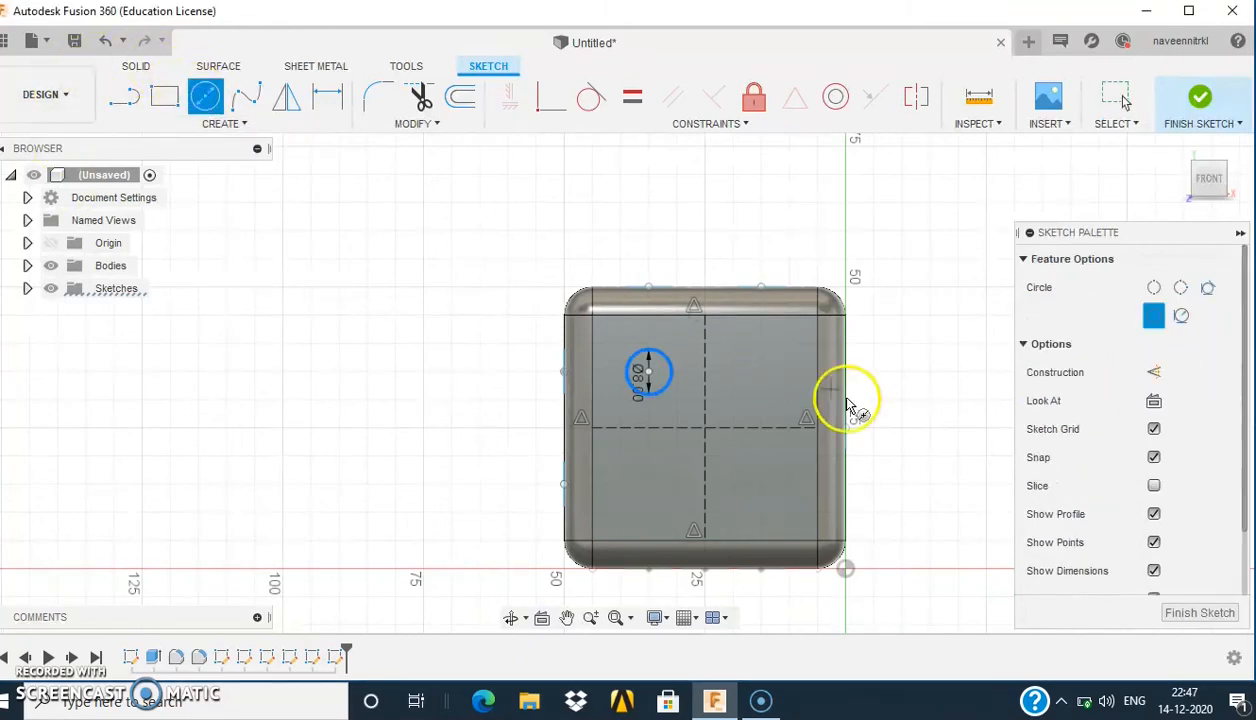
left_click(760, 372)
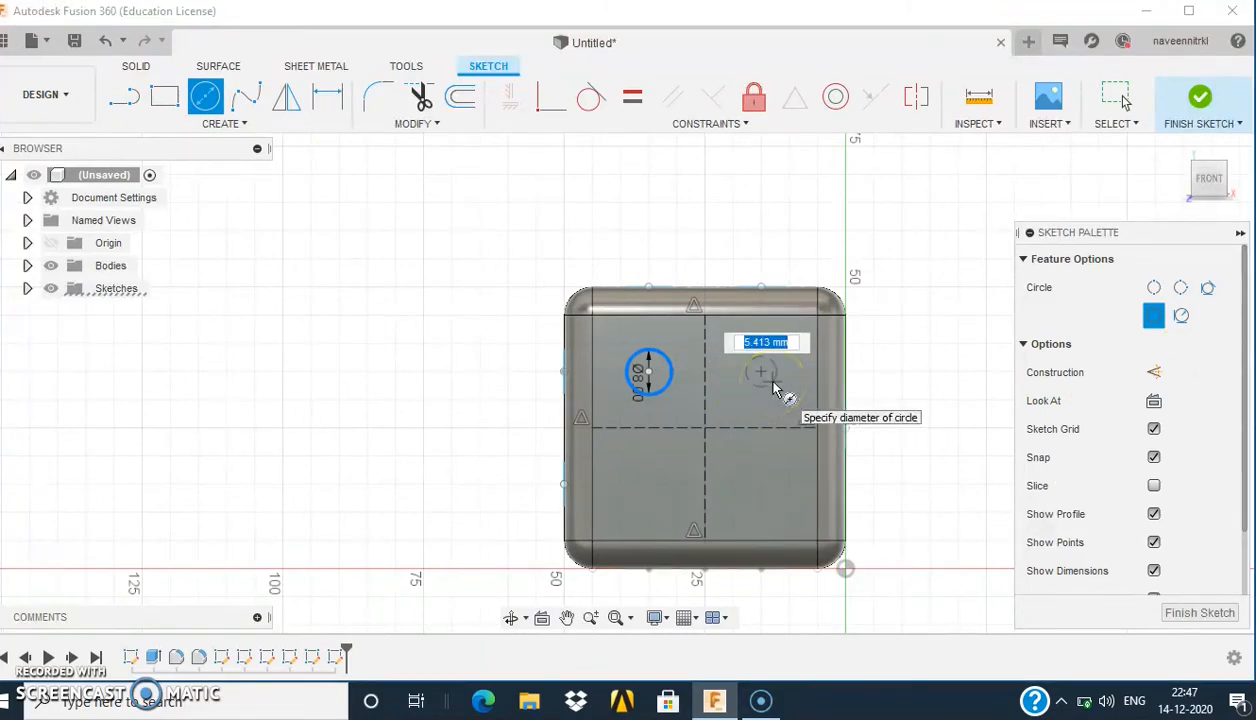
type("8mm")
key("Return")
key("Escape")
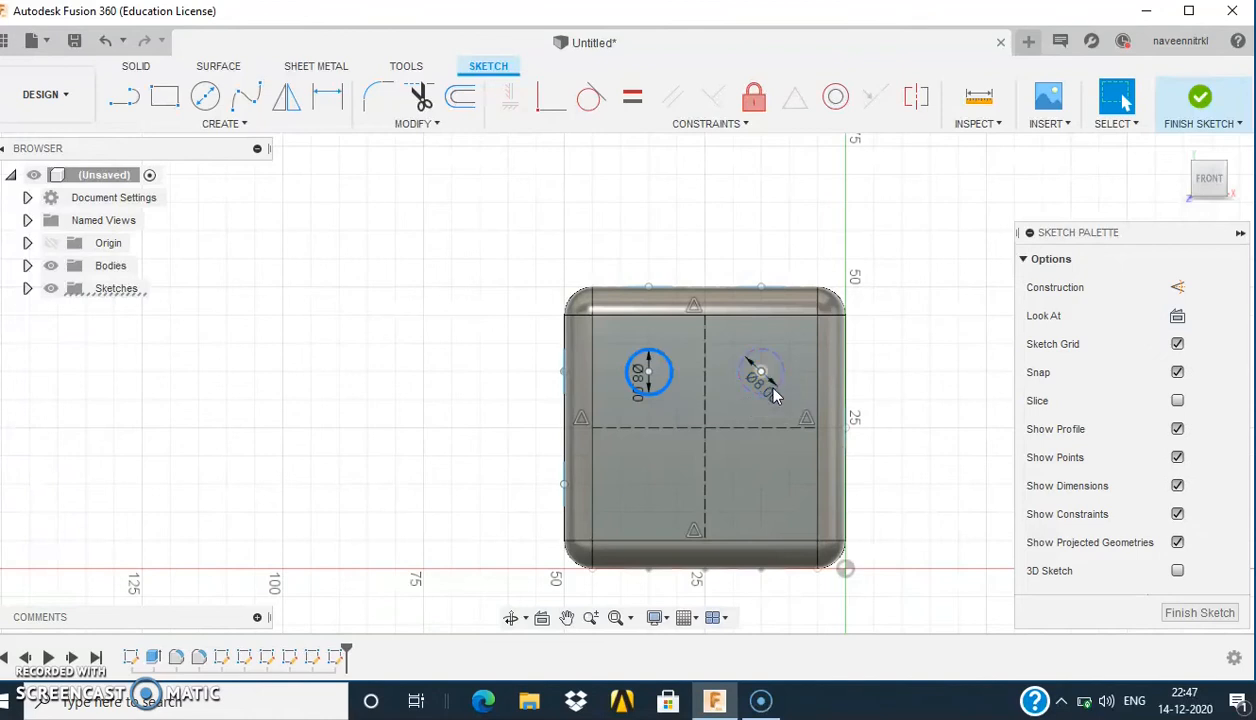
left_click(778, 392)
left_click(1178, 343)
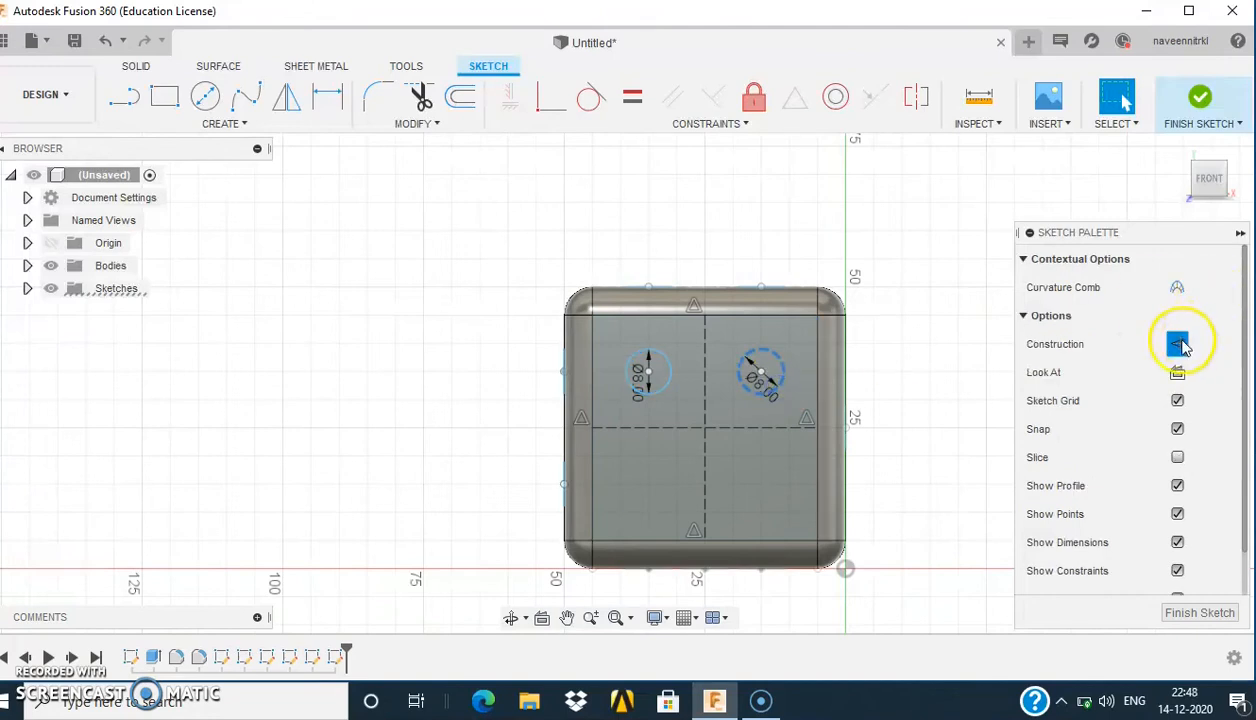
left_click(796, 397)
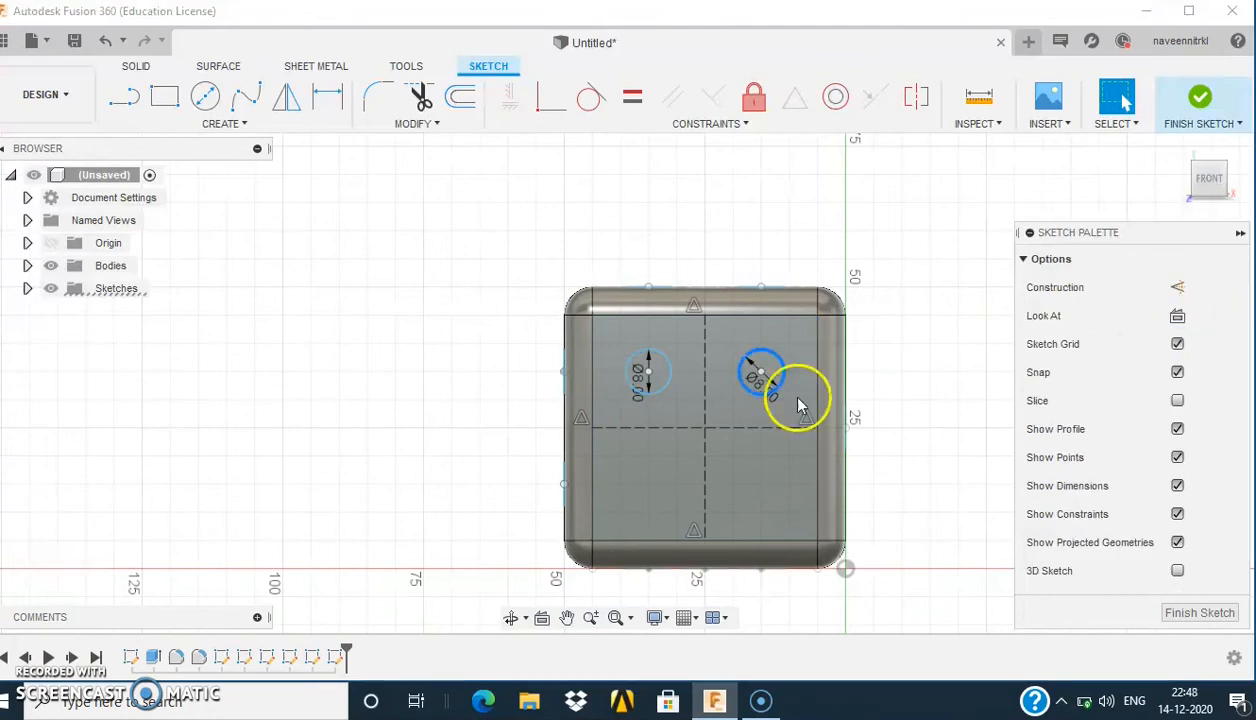
Step: Mirror the two upper circles on the front face about the horizontal construction line
left_click(665, 393)
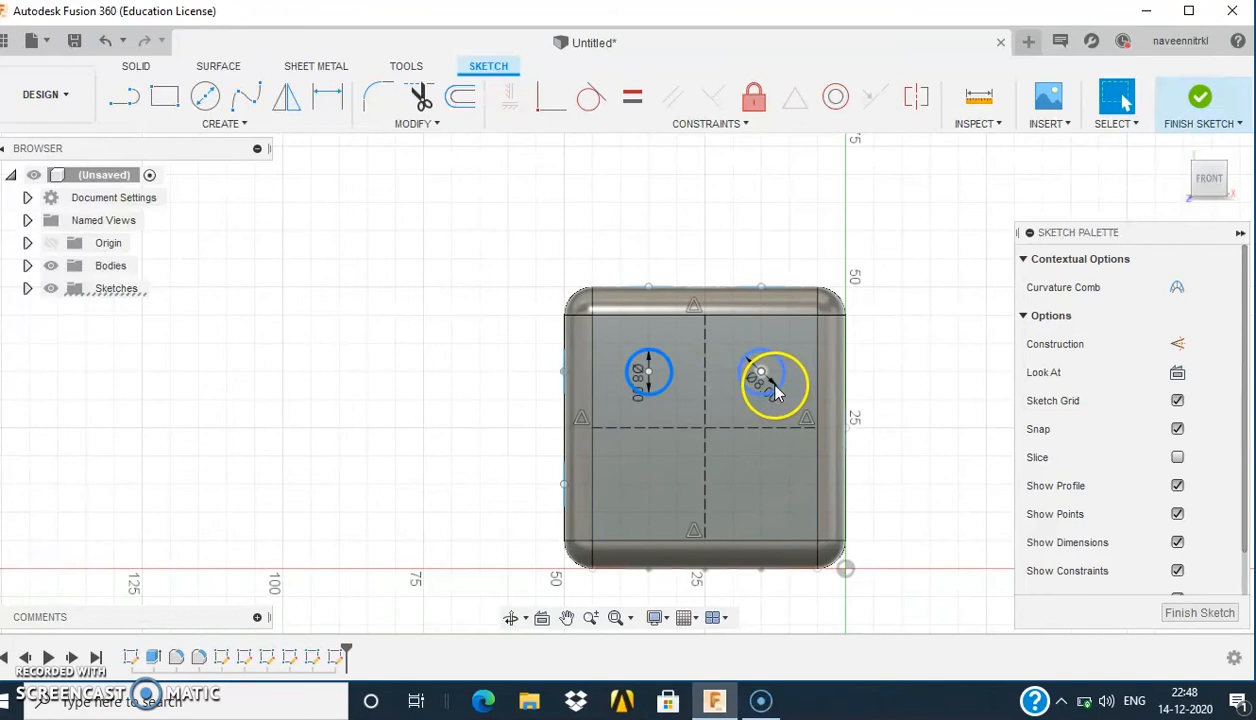
left_click(290, 108)
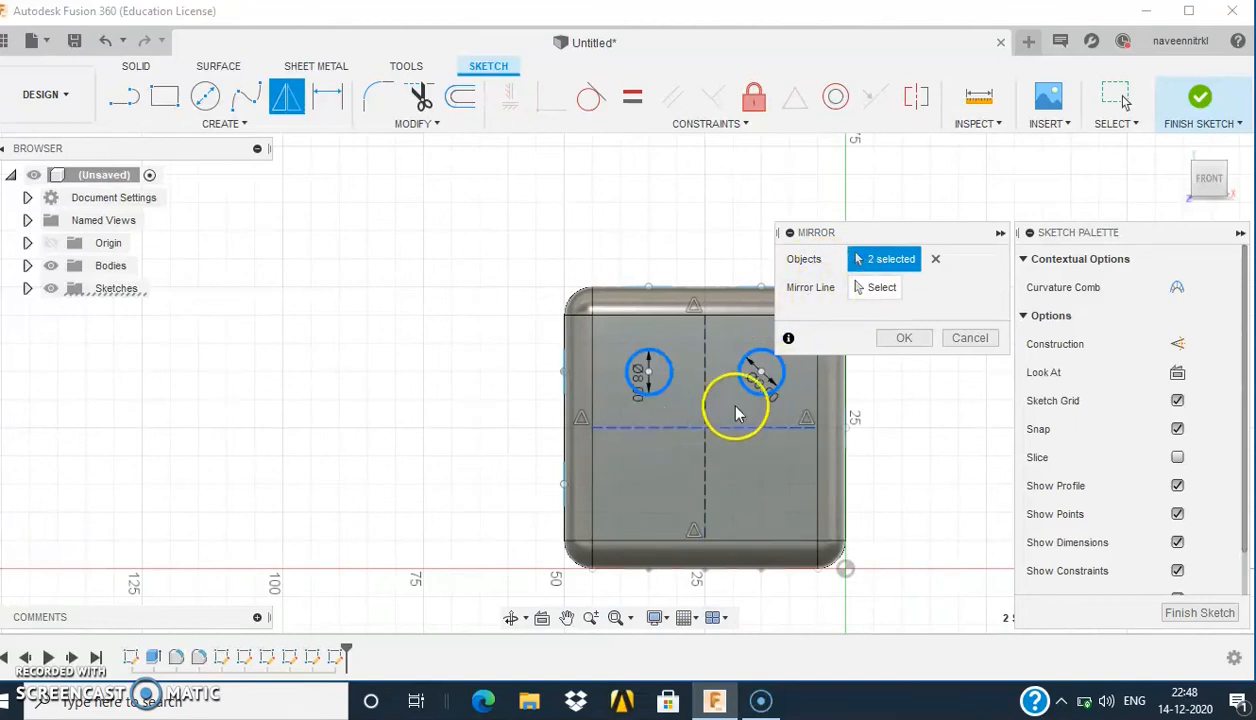
left_click(862, 287)
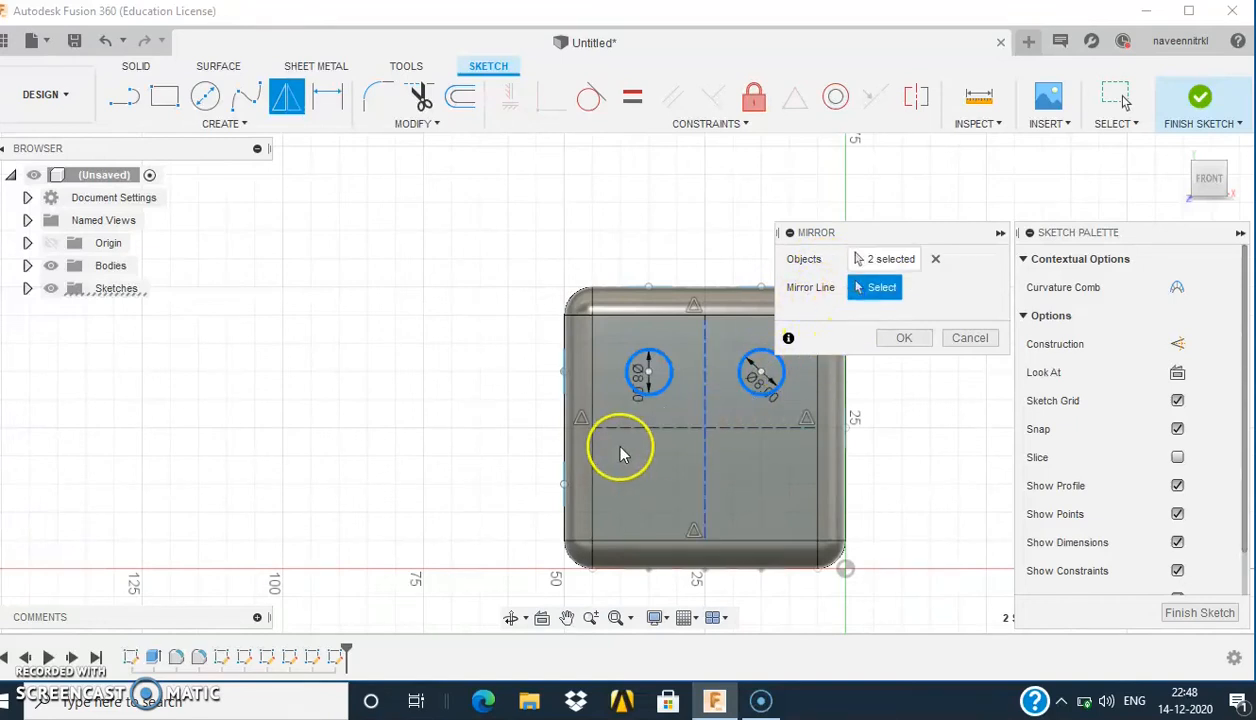
left_click(681, 429)
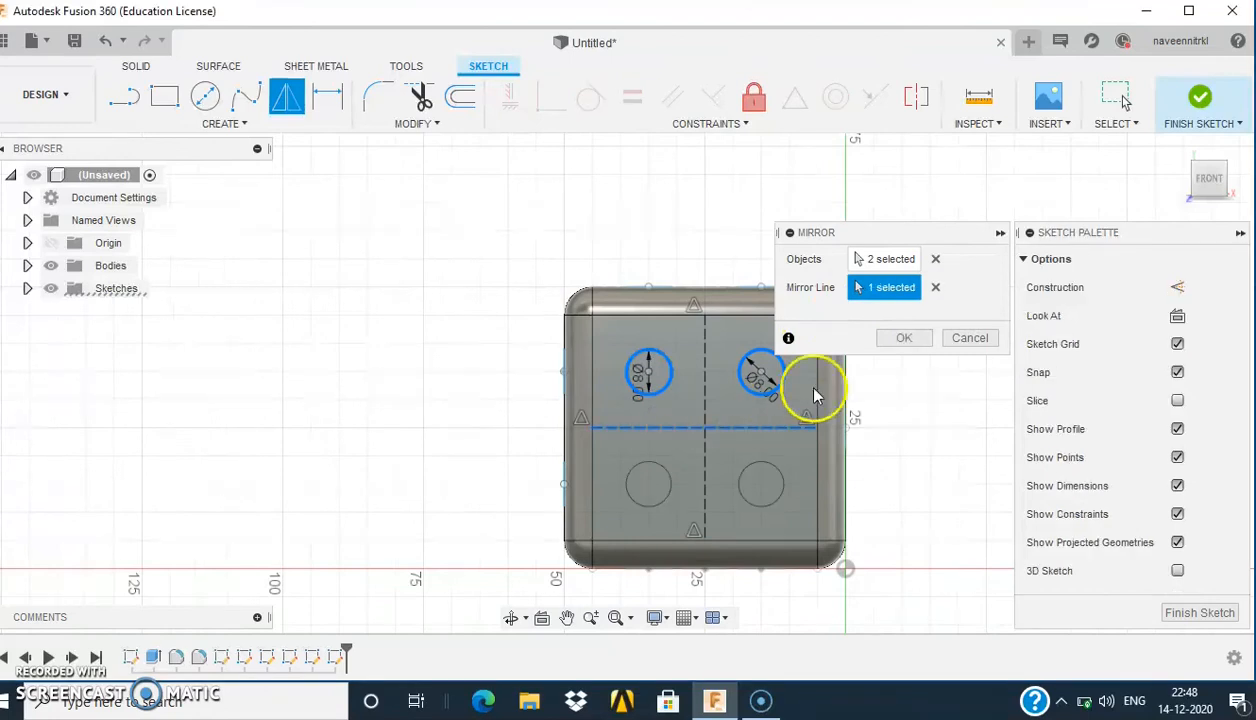
left_click(897, 340)
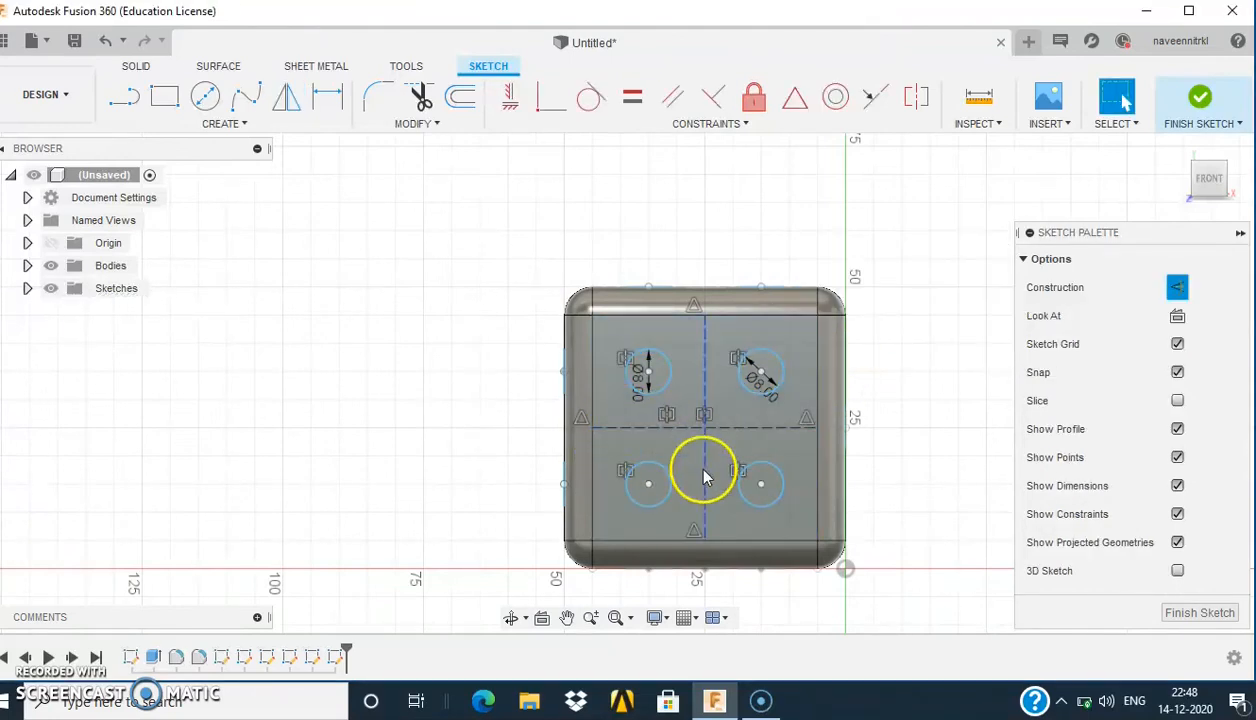
Step: Draw an 8 mm circle at the centre of the front face and finish the sketch
left_click(205, 96)
left_click(706, 428)
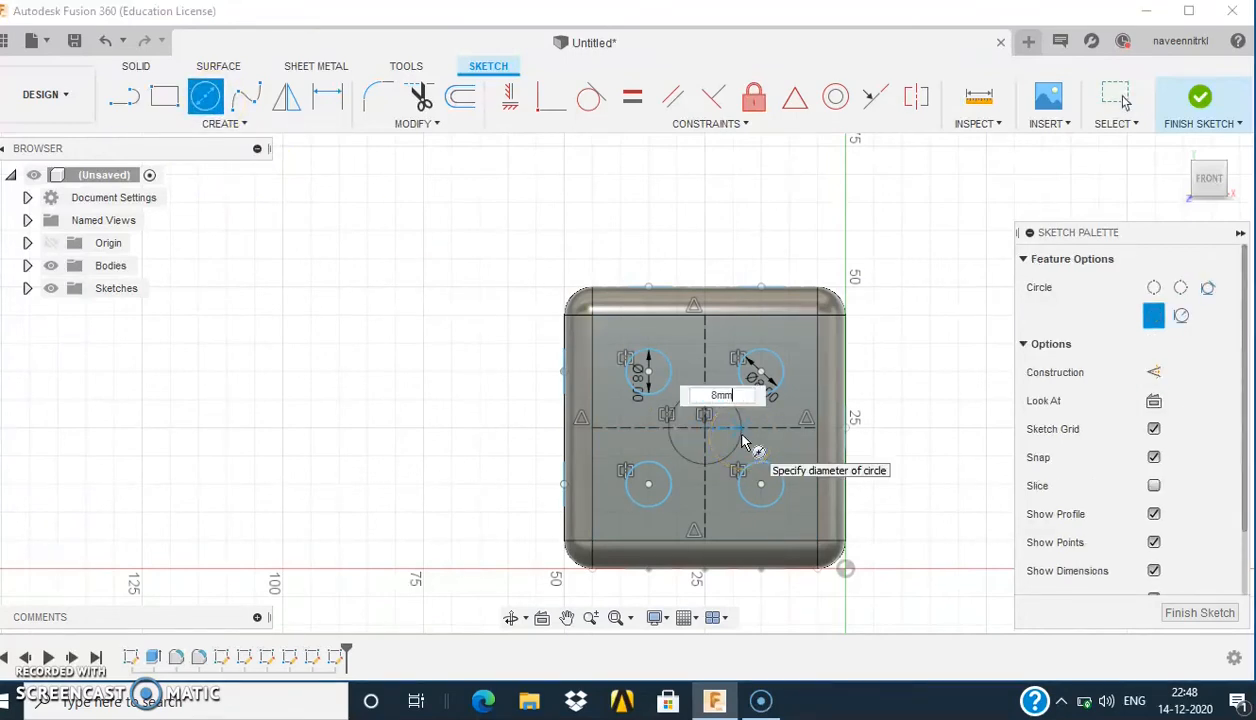
key("Return")
key("Escape")
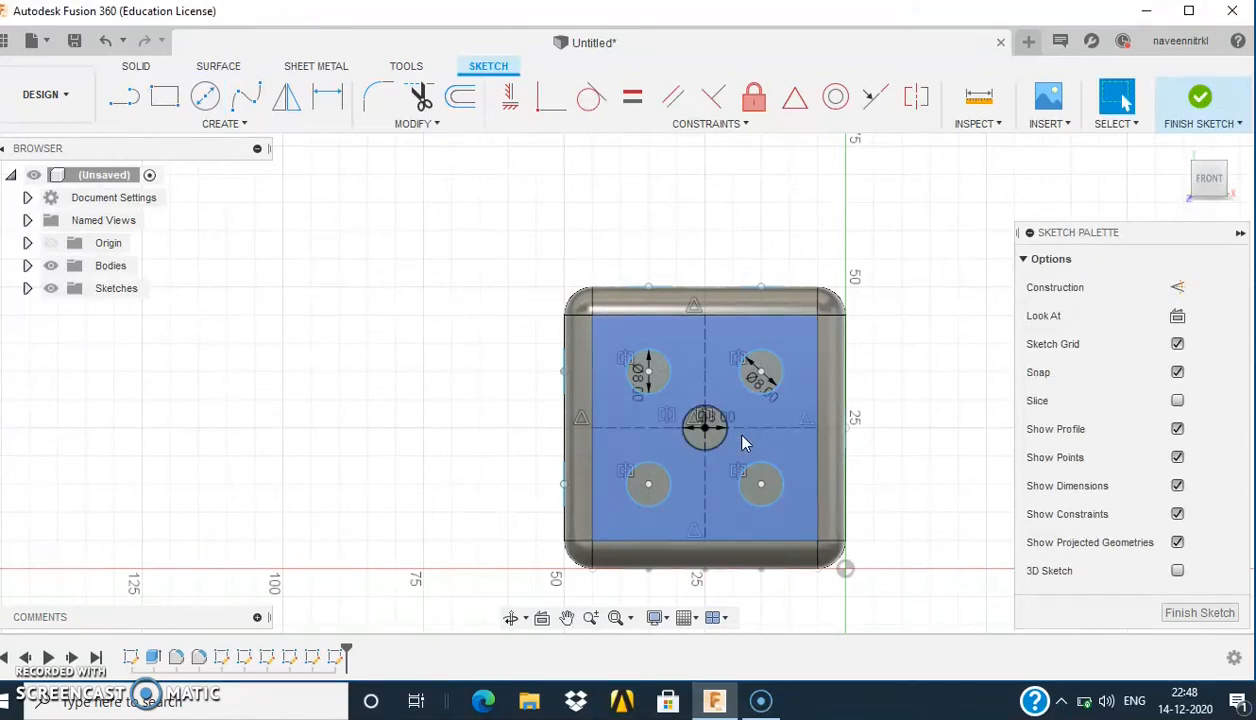
left_click(1201, 100)
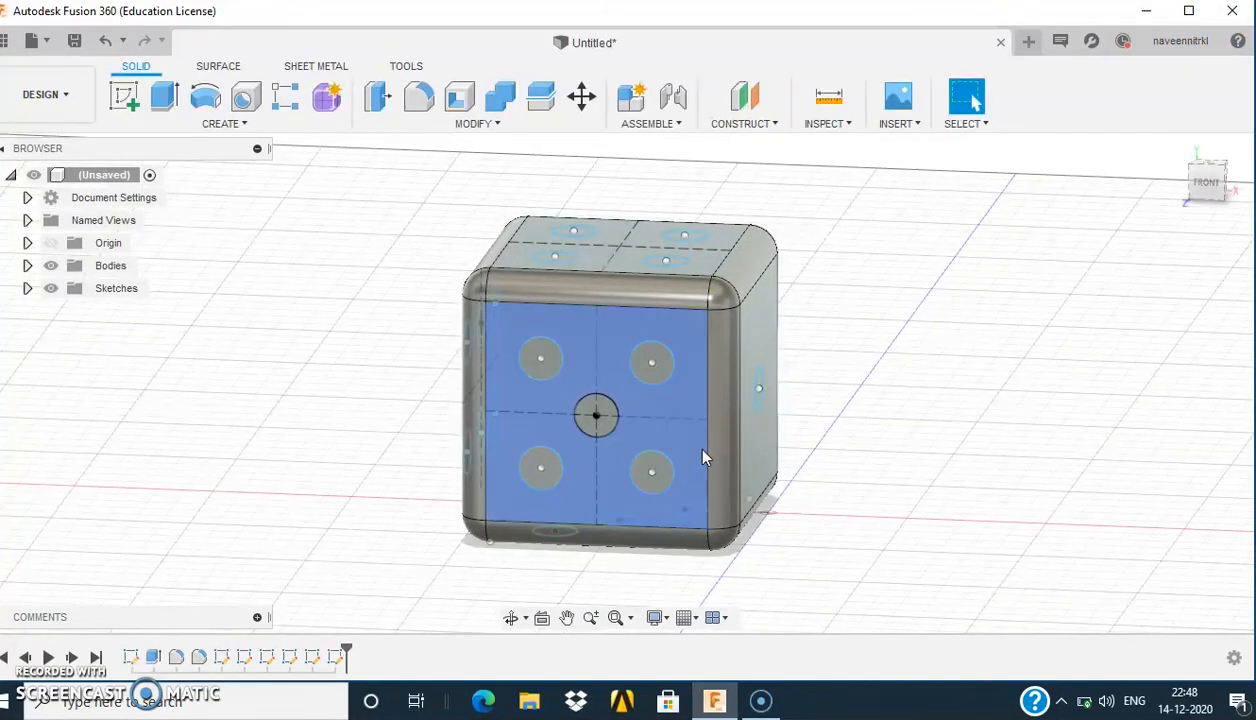
Step: On a new sketch on the cube's back face, draw a diagonal construction line from the lower-left to the upper-right corner
middle_click_drag(660, 450, 547, 353, "shift")
left_click(606, 346)
left_click(131, 103)
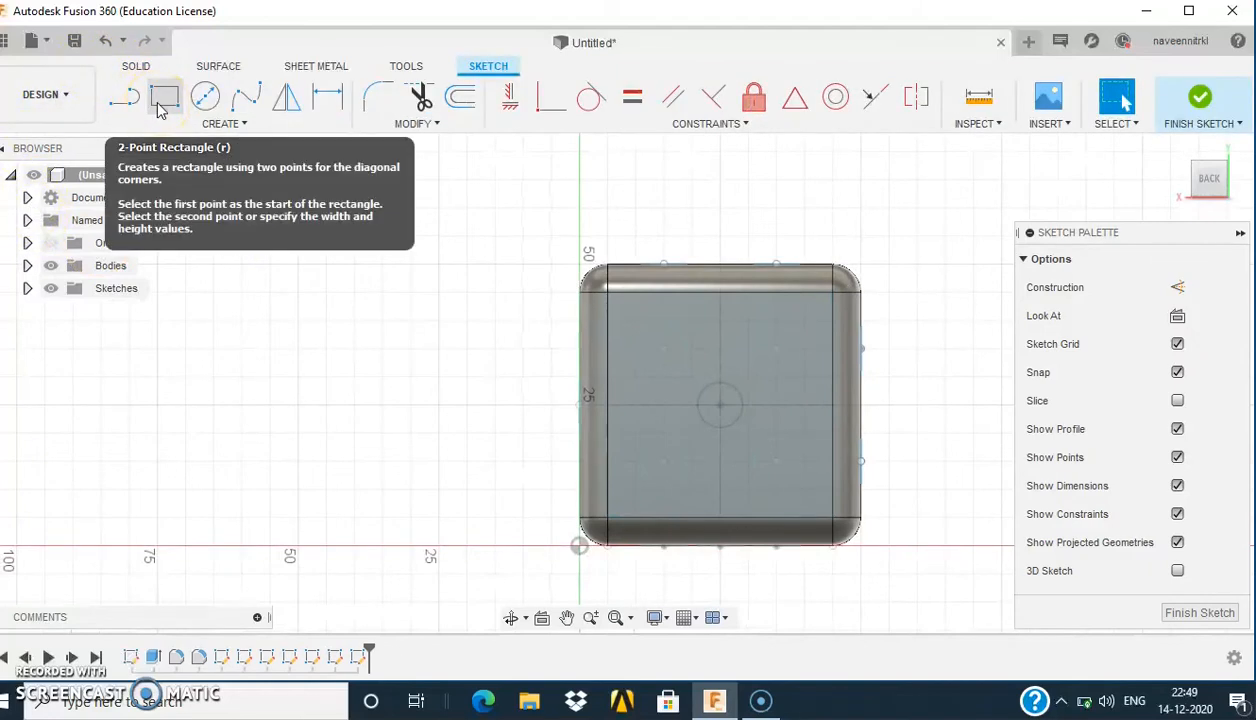
left_click(210, 100)
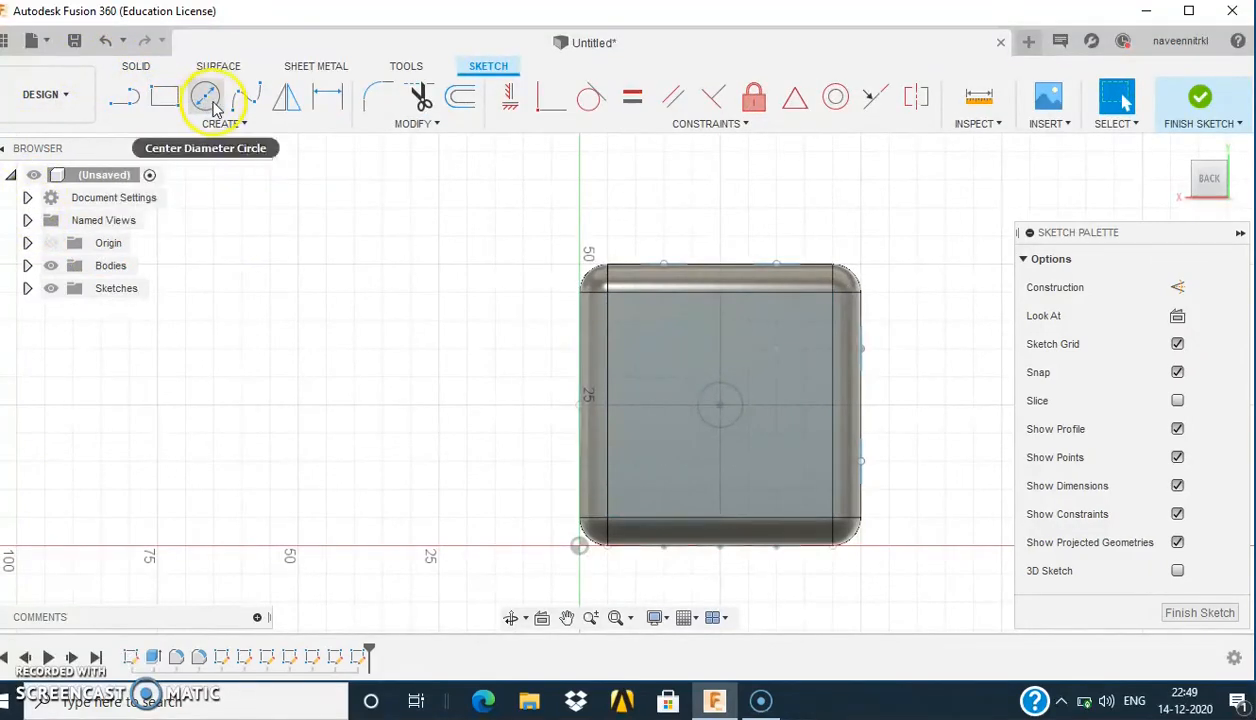
left_click(124, 97)
left_click(609, 518)
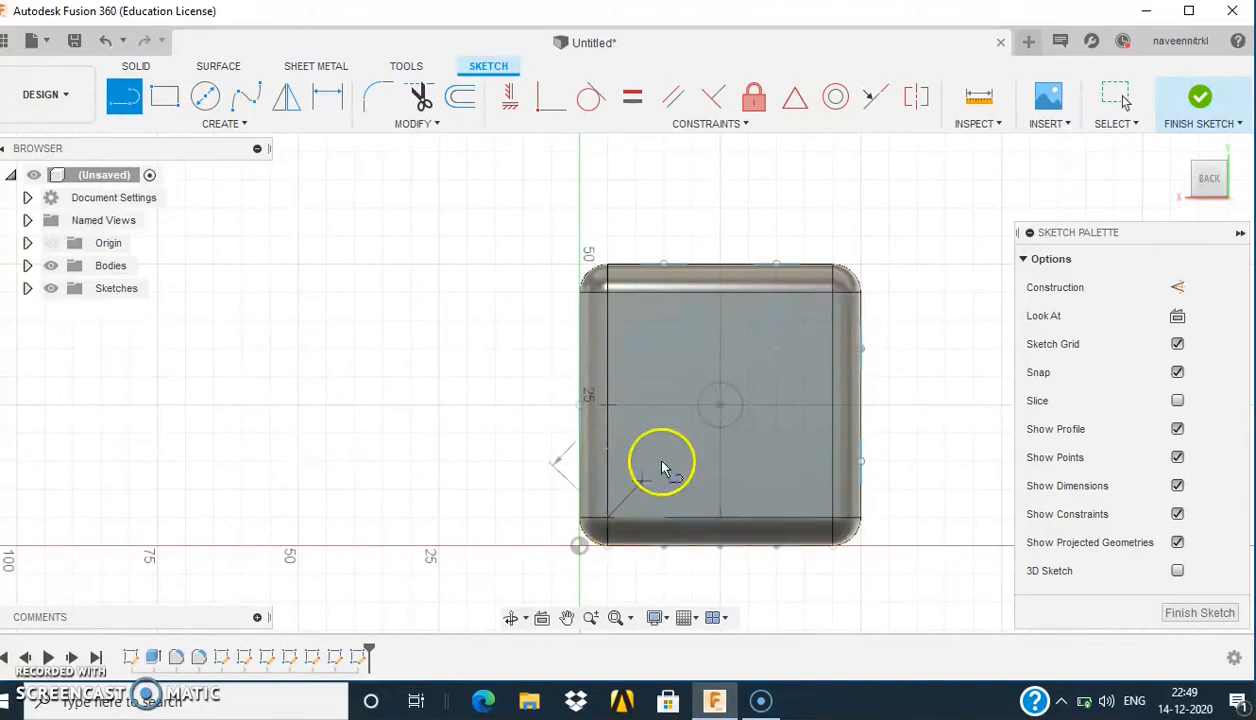
left_click(828, 298)
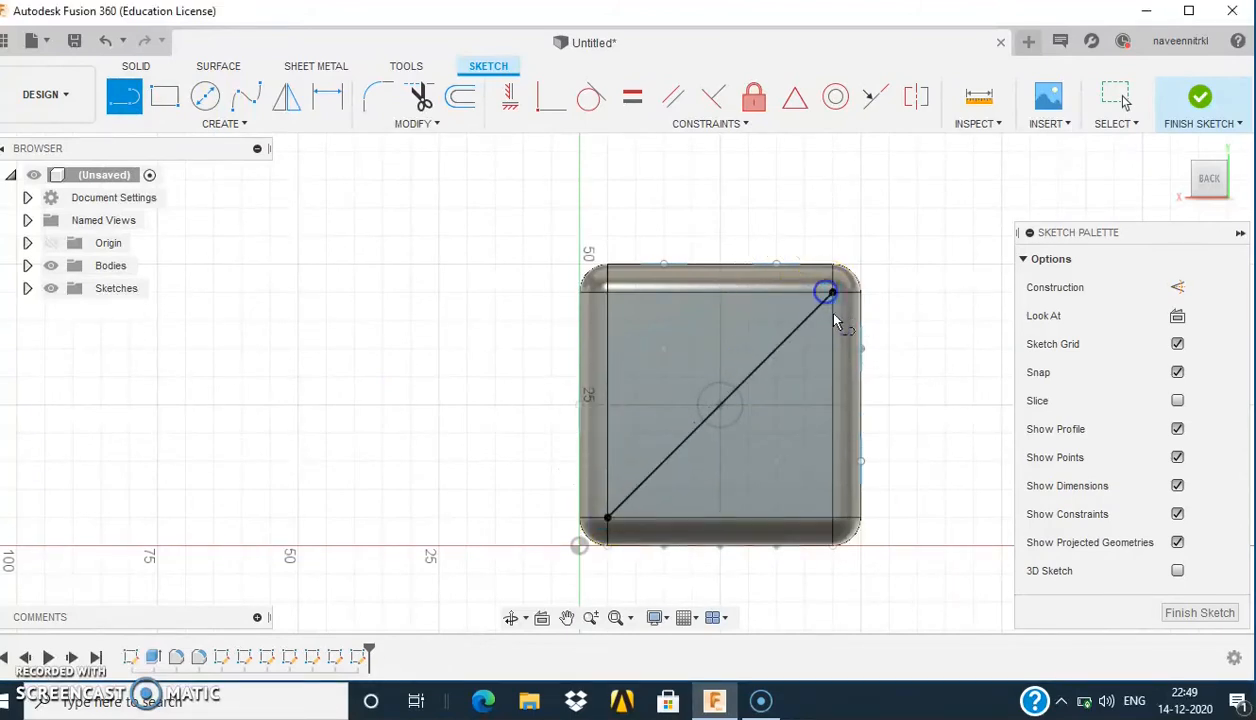
key("Escape")
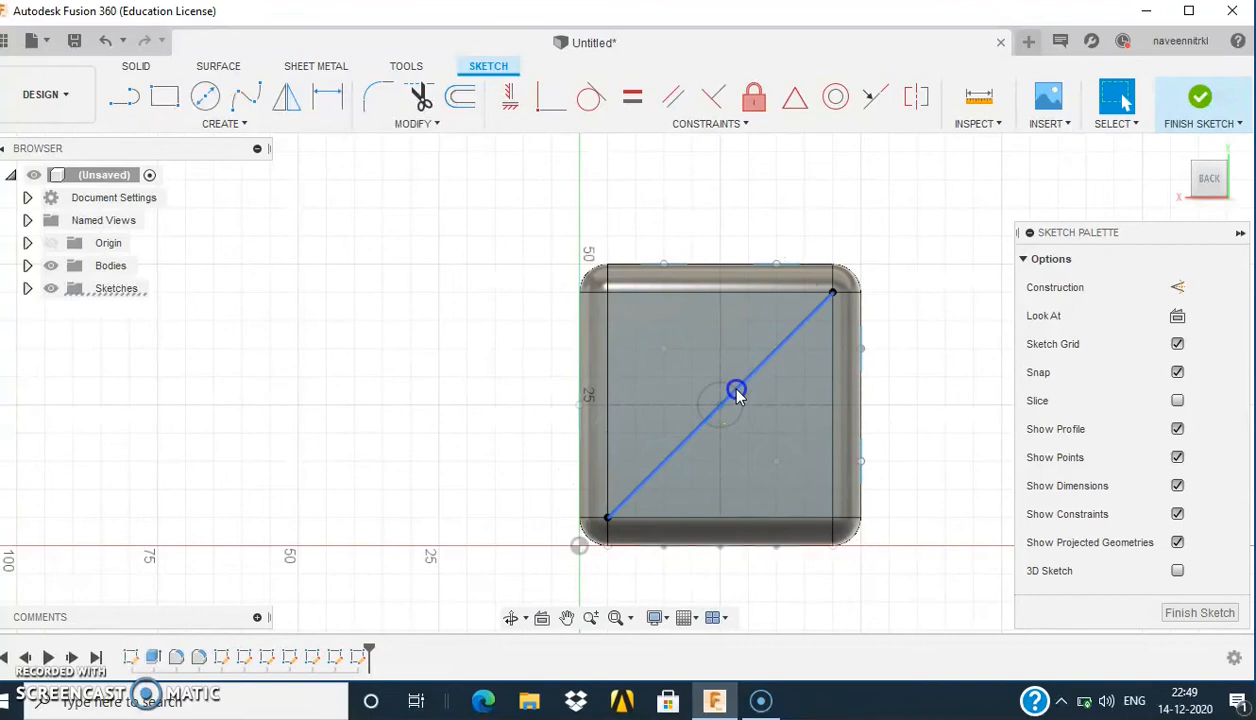
left_click(1177, 287)
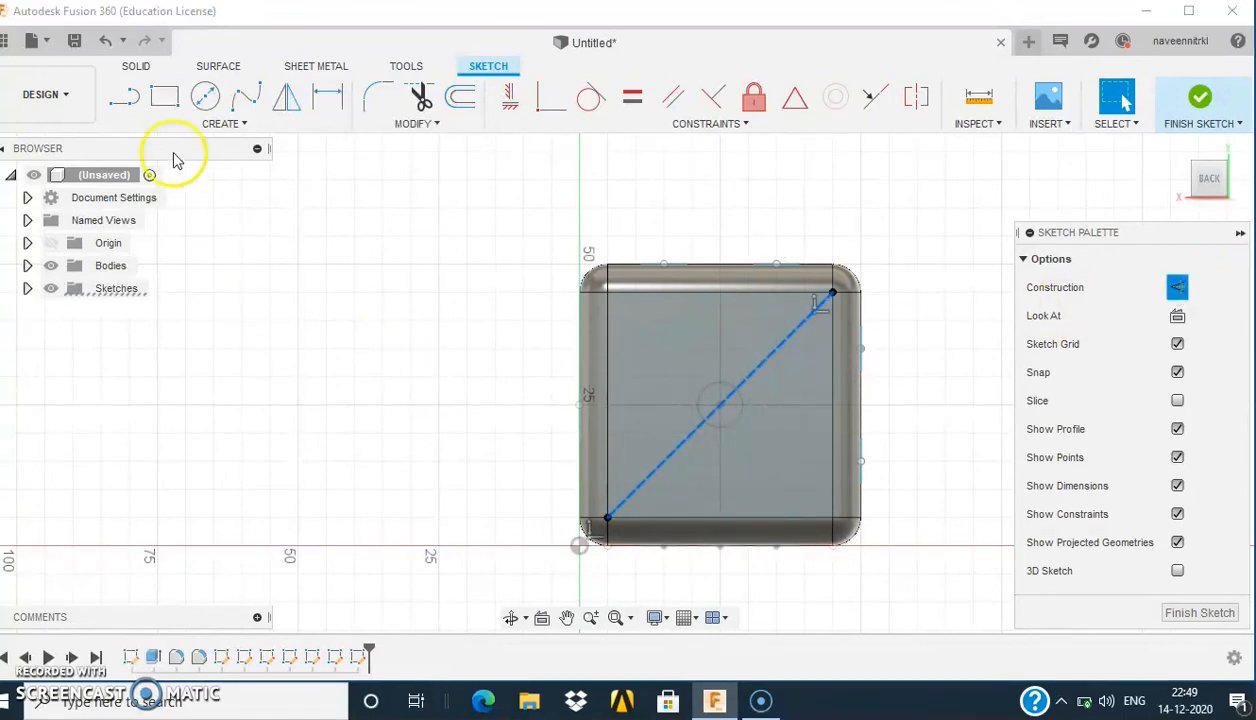
Step: Draw two 8 mm circles on the back face's diagonal, each midway between the centre and a corner, and finish the sketch
left_click(204, 100)
left_click(662, 463)
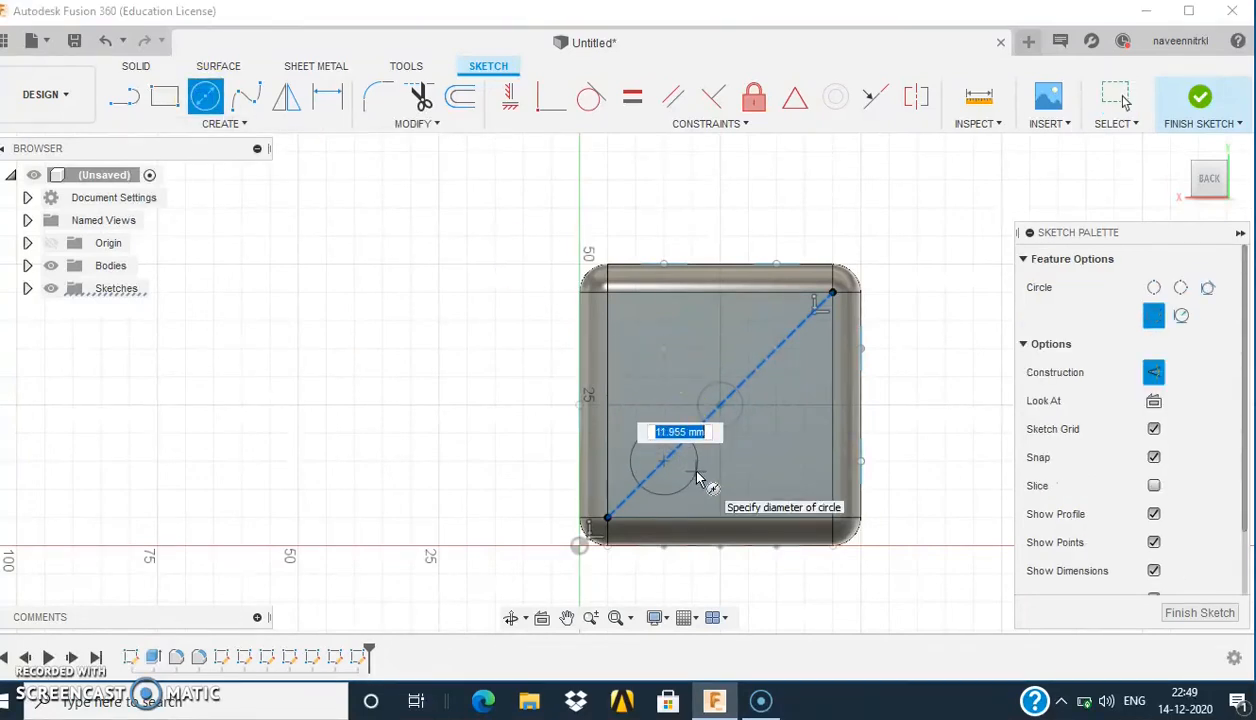
type("8mm")
key("Return")
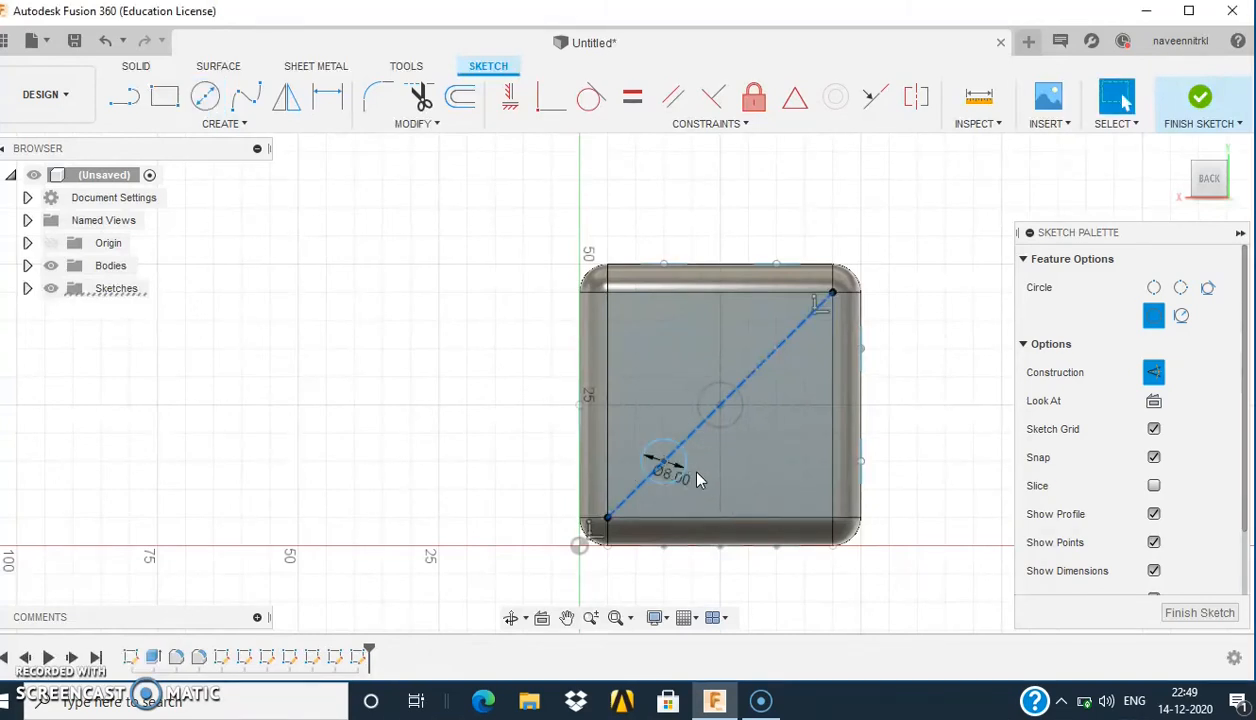
left_click(204, 97)
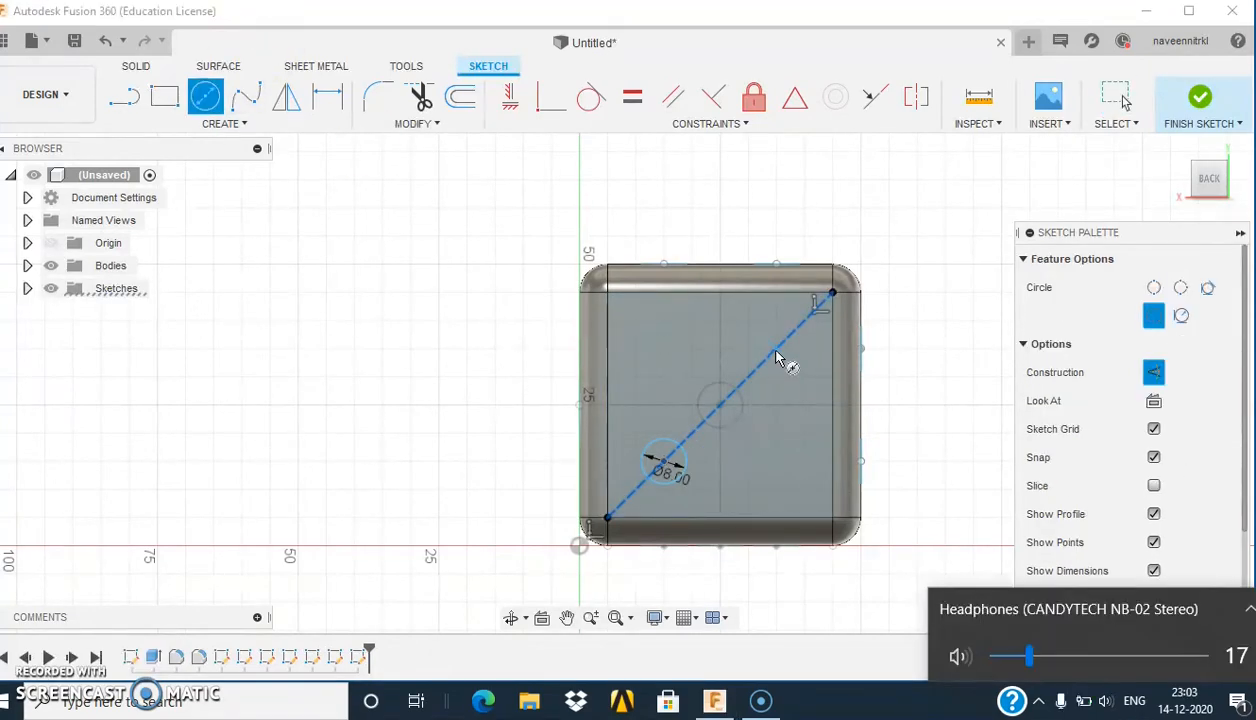
left_click(777, 352)
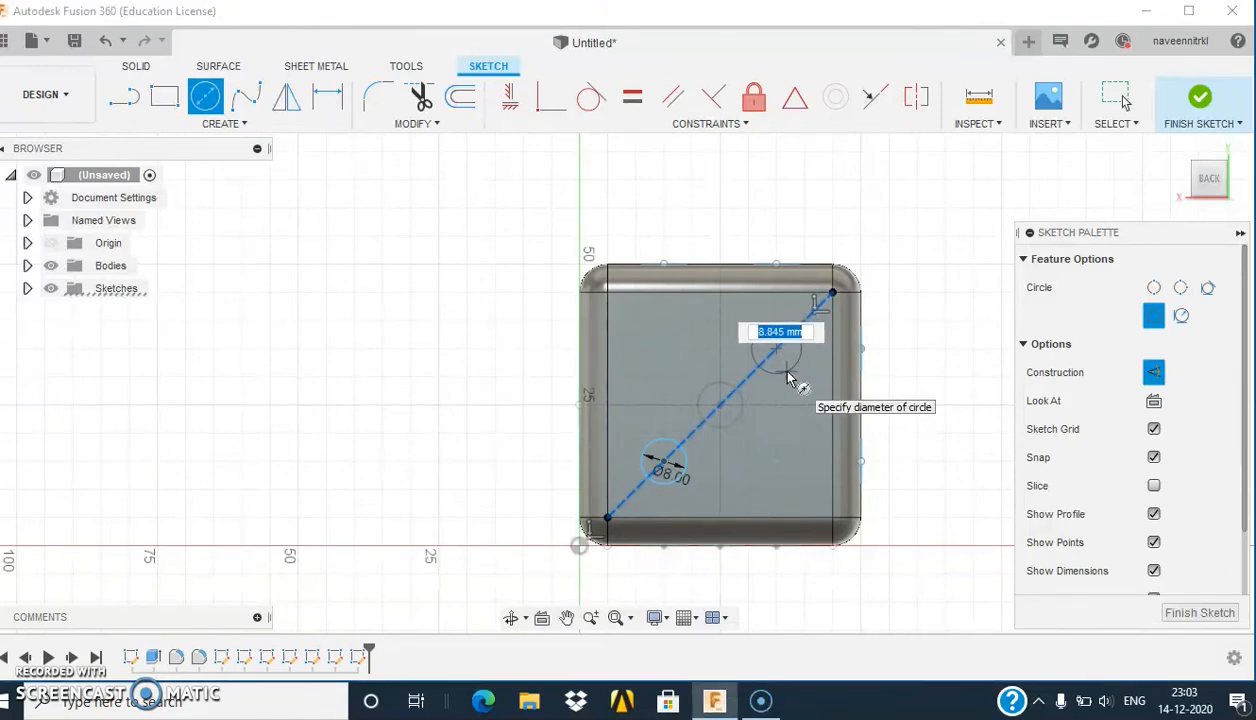
key("Return")
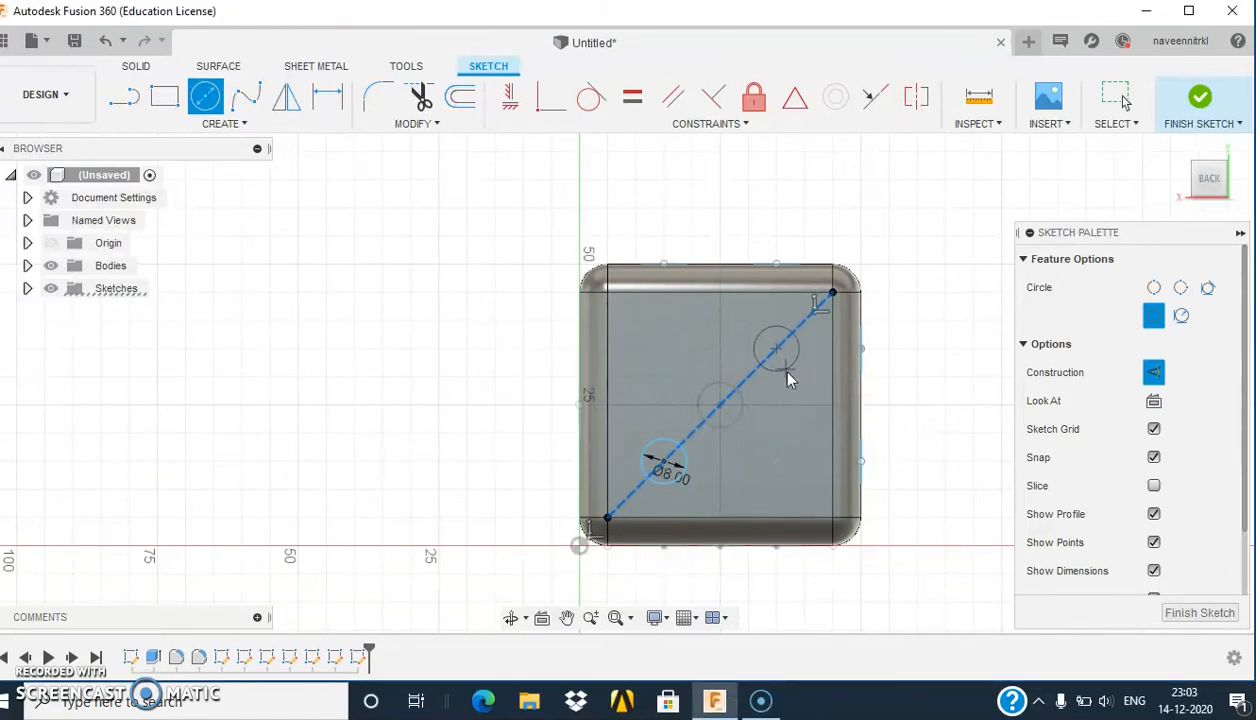
key("Escape")
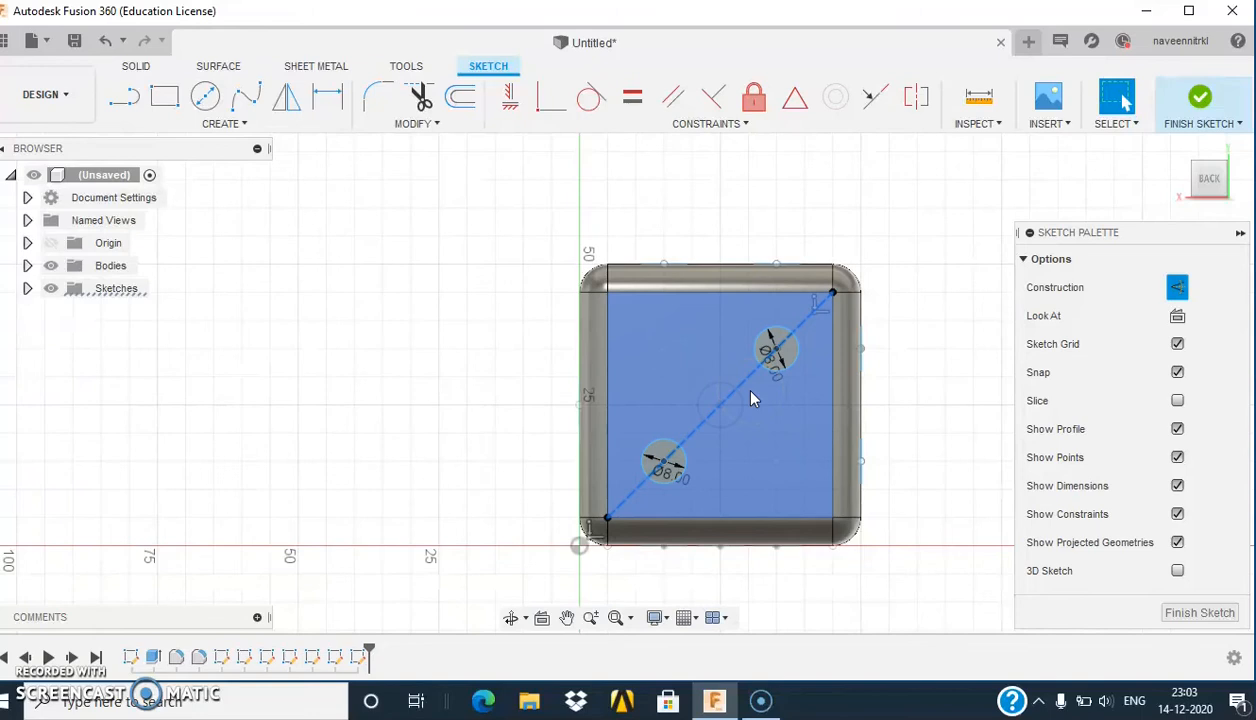
left_click(1205, 100)
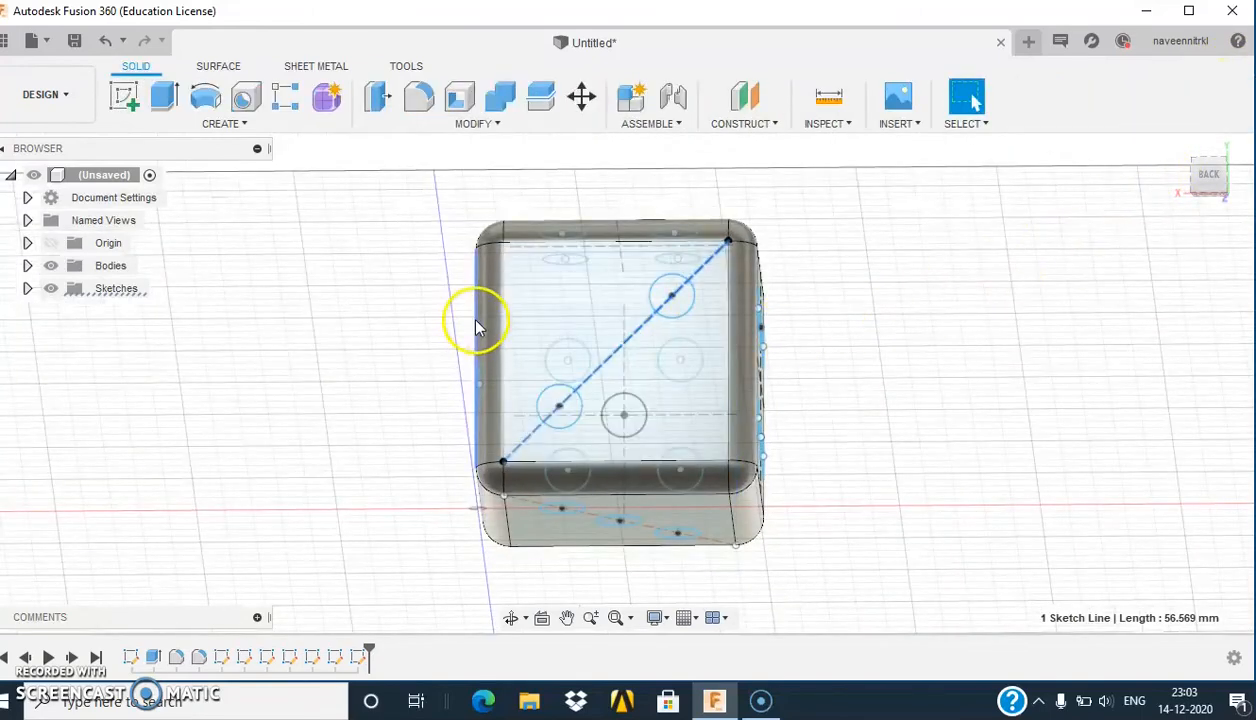
Step: Extrude the two circles on the back face outward as raised pips
left_click(168, 102)
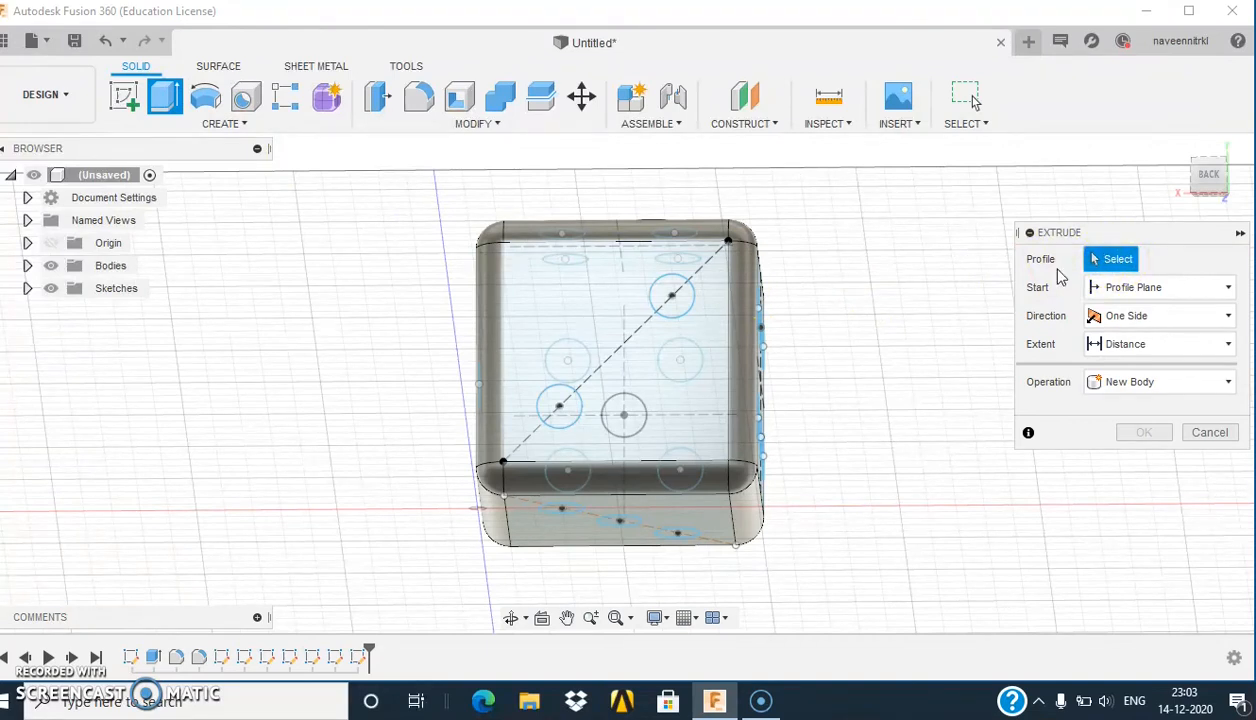
left_click(681, 312)
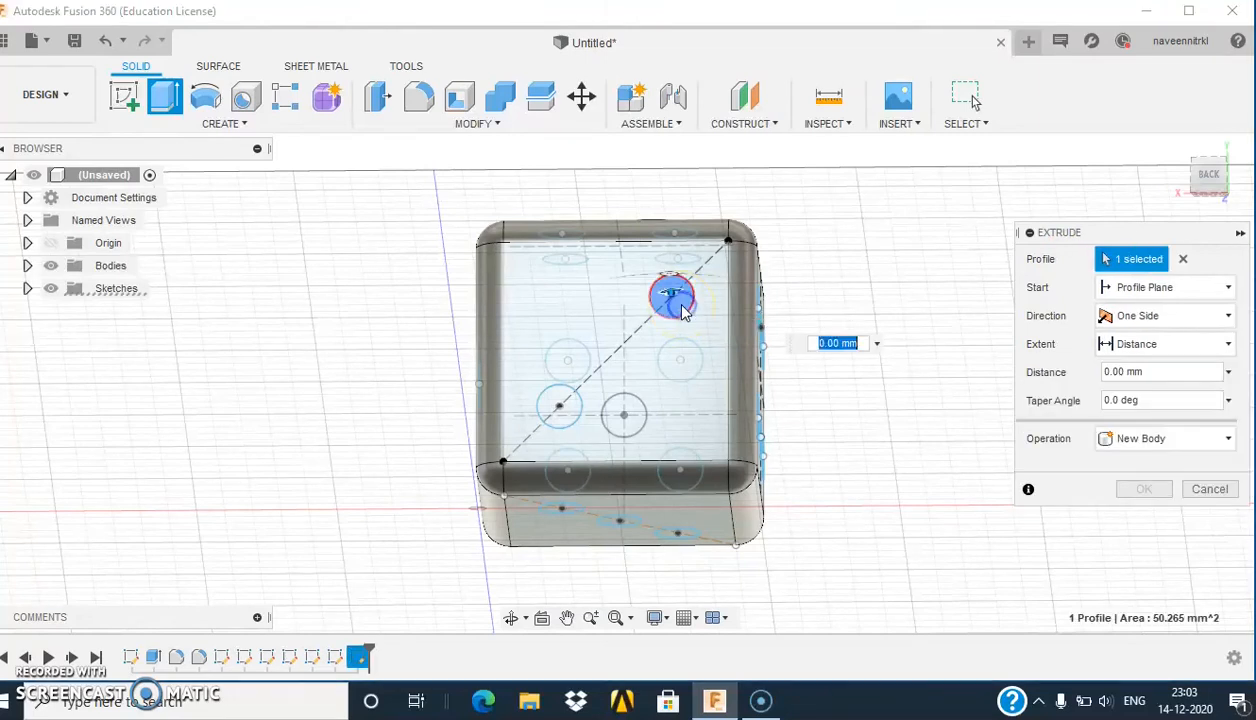
left_click(562, 425)
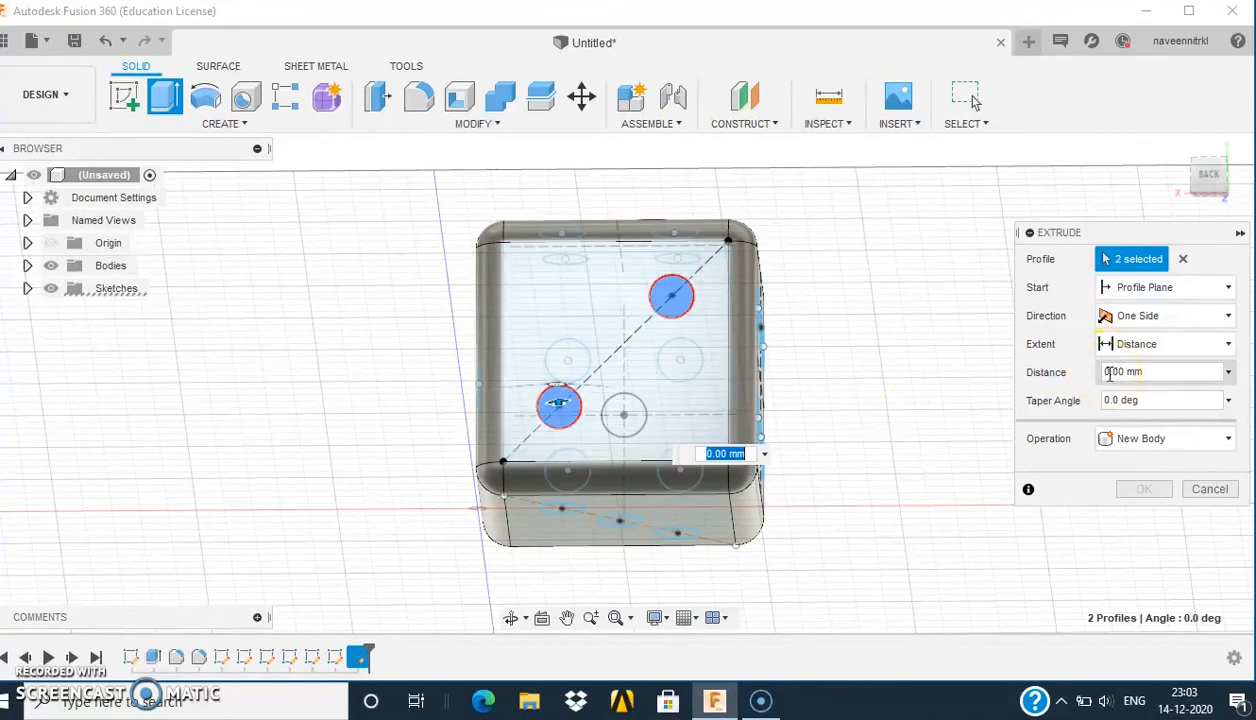
key("Return")
Step: Extrude the six circles on the left face outward by 2 mm, joined to the cube
middle_click_drag(808, 458, 622, 426, "shift")
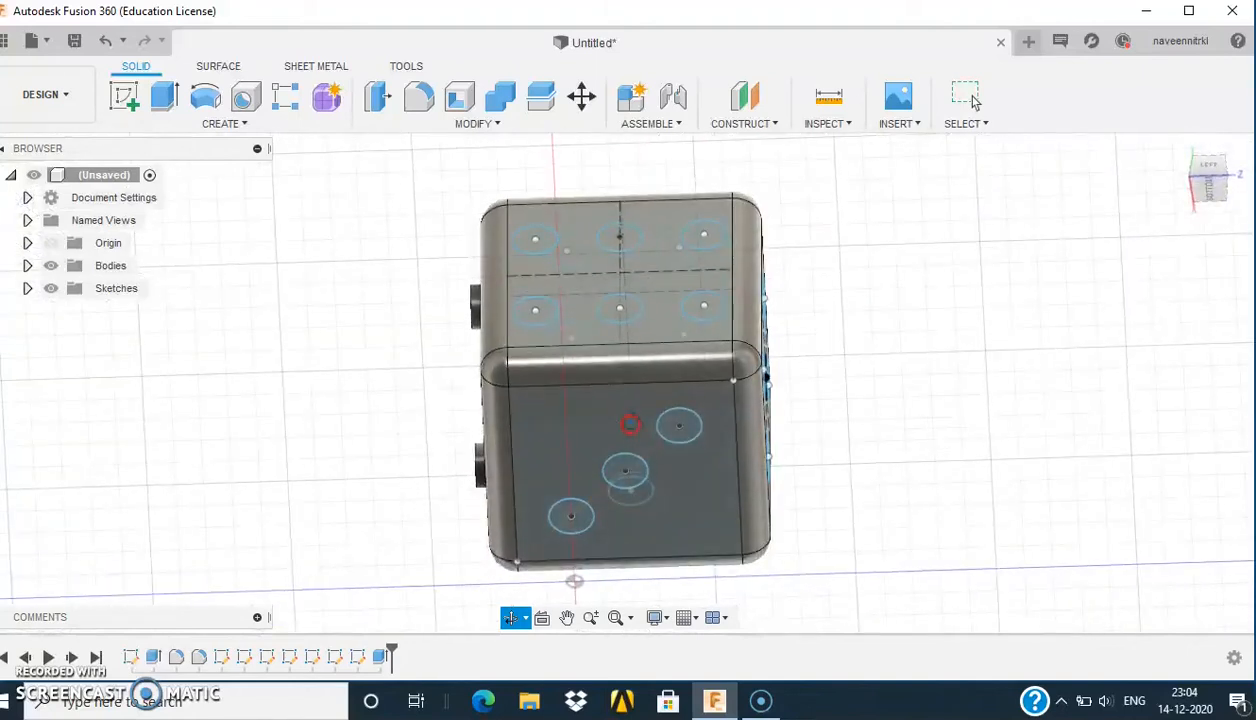
left_click(161, 99)
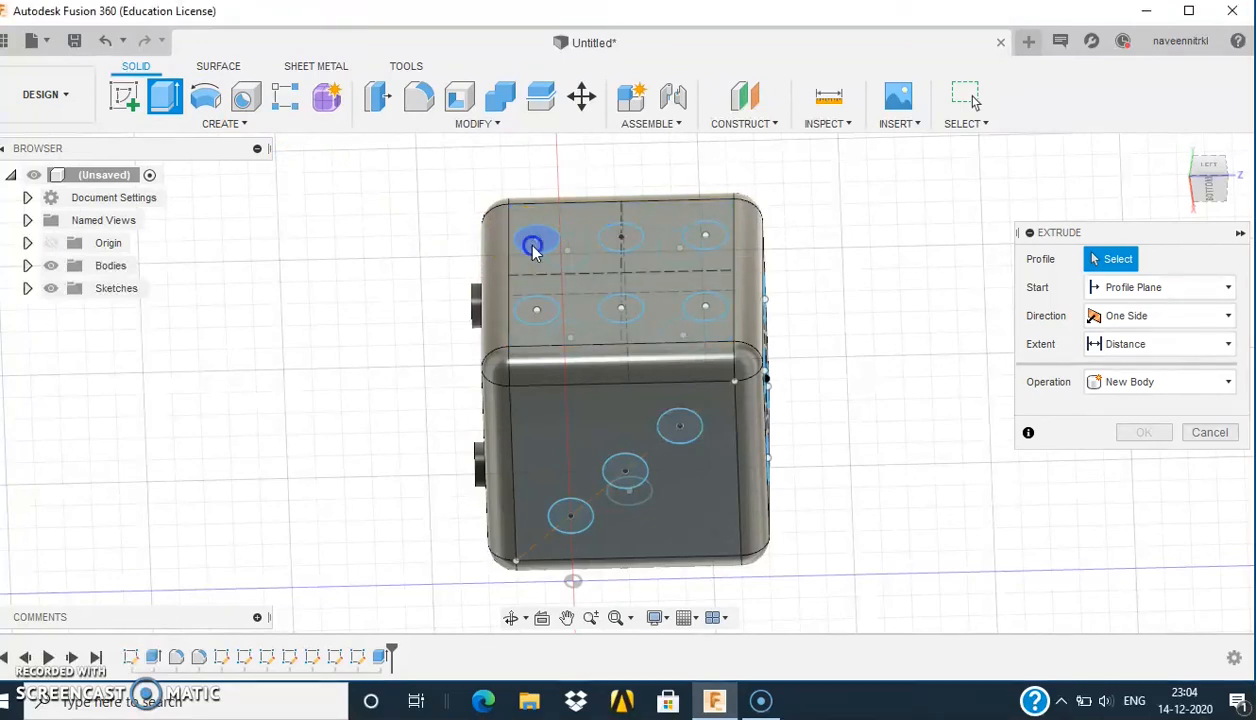
left_click(533, 250)
left_click(612, 244)
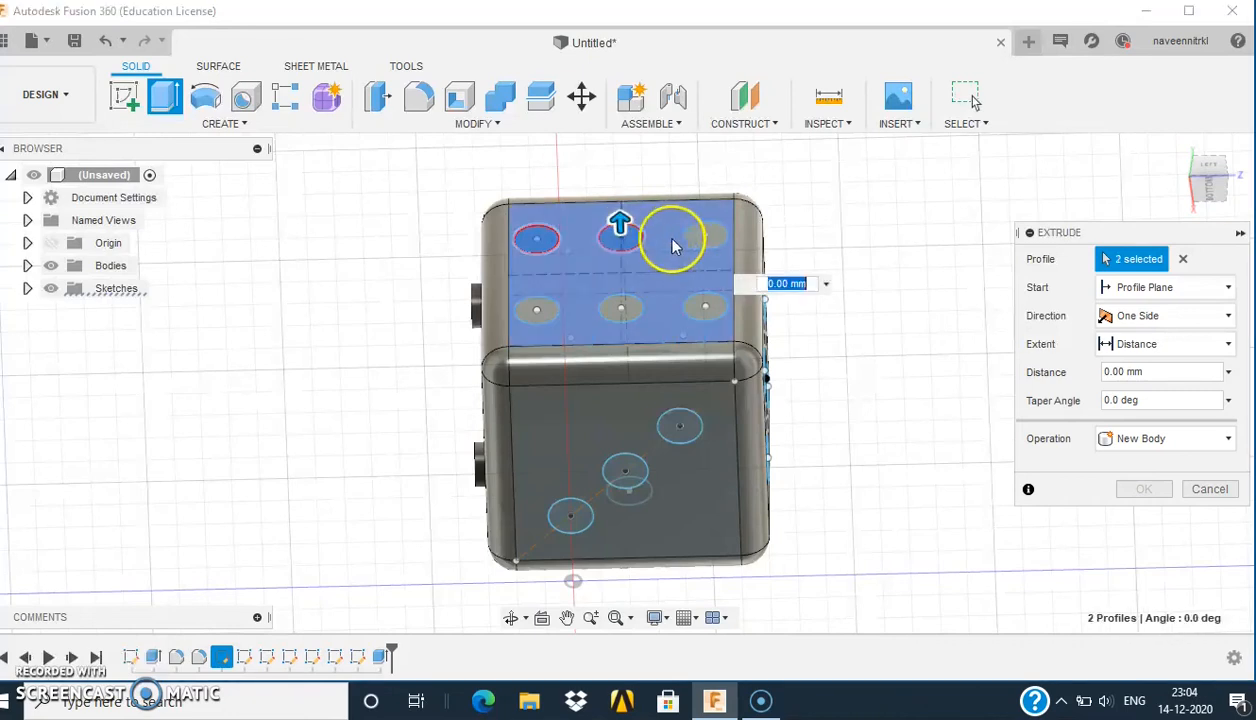
left_click(692, 245)
left_click(537, 311)
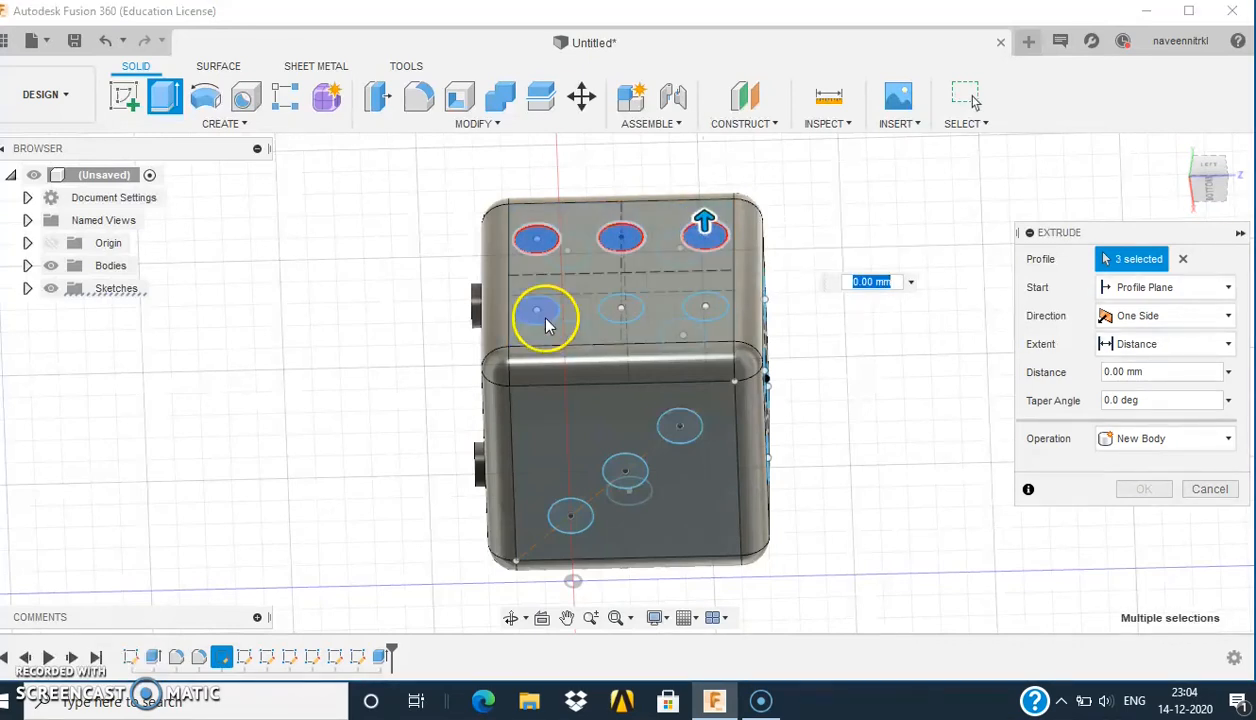
left_click(616, 318)
left_click(703, 308)
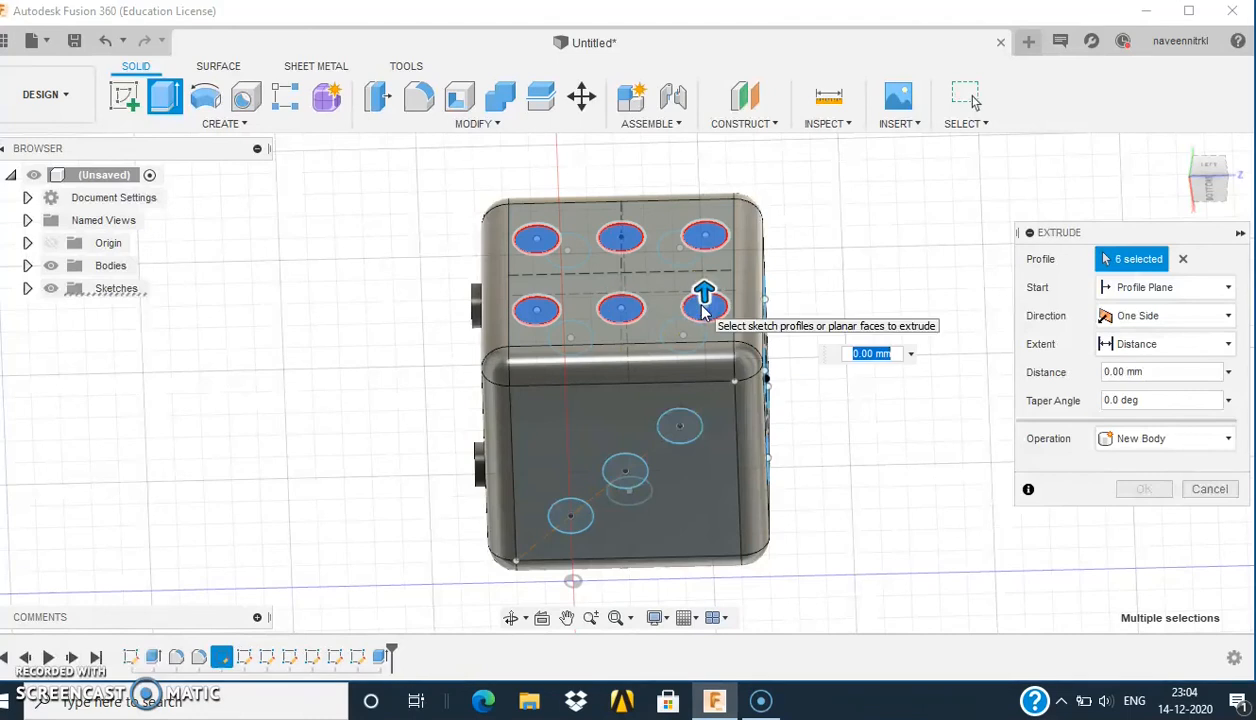
type("2mm")
key("Return")
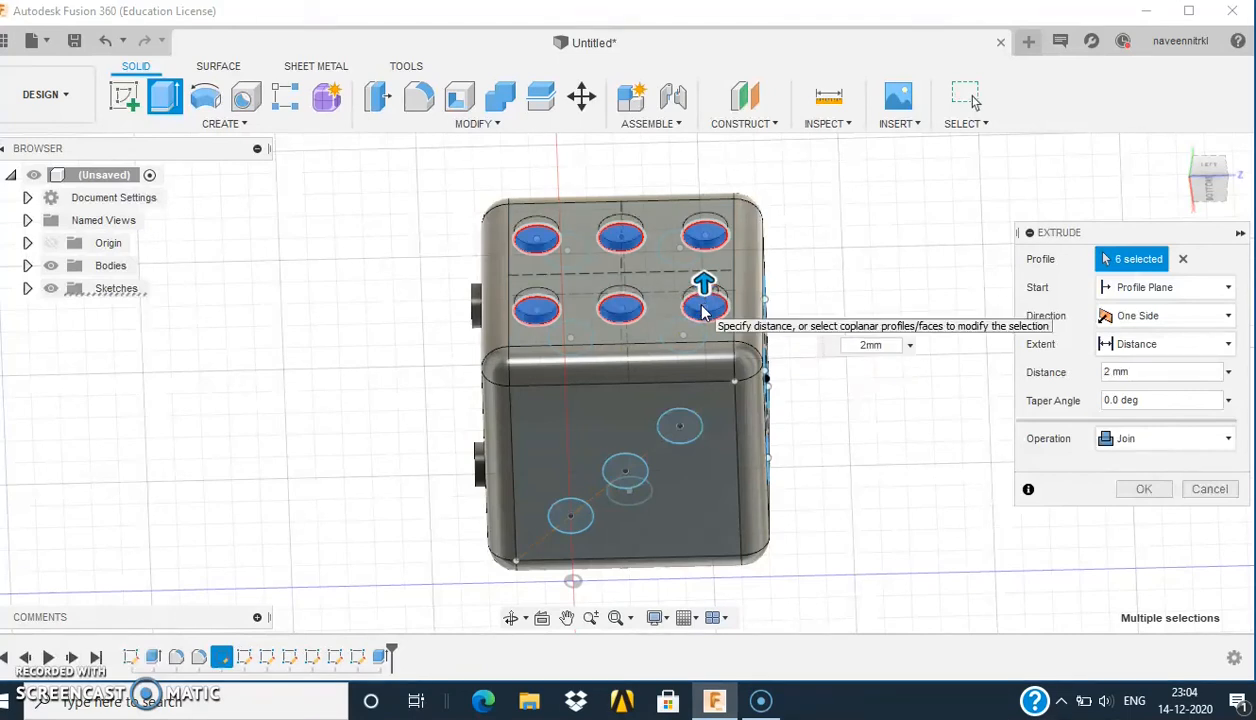
Step: Confirm the six-pip extrusion, and extrude the four corner circles on the front face outward as raised pips
key("Return")
middle_click_drag(681, 440, 606, 451, "shift")
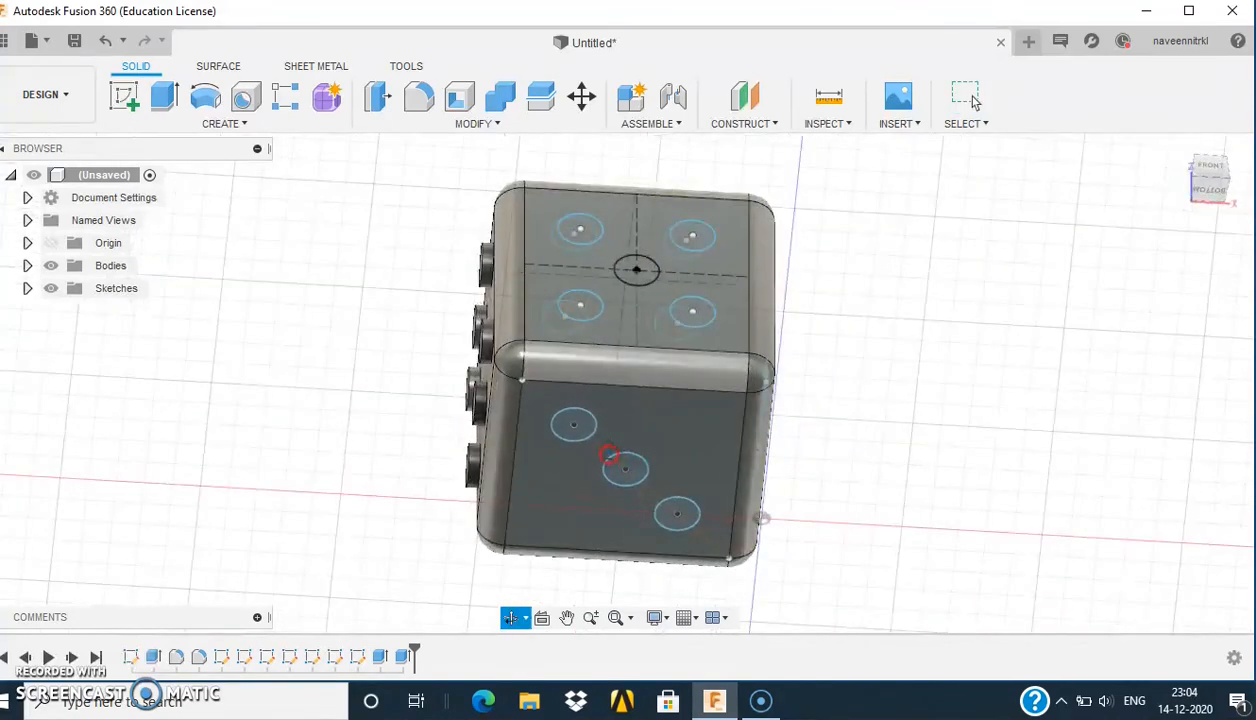
left_click(163, 97)
left_click(590, 234)
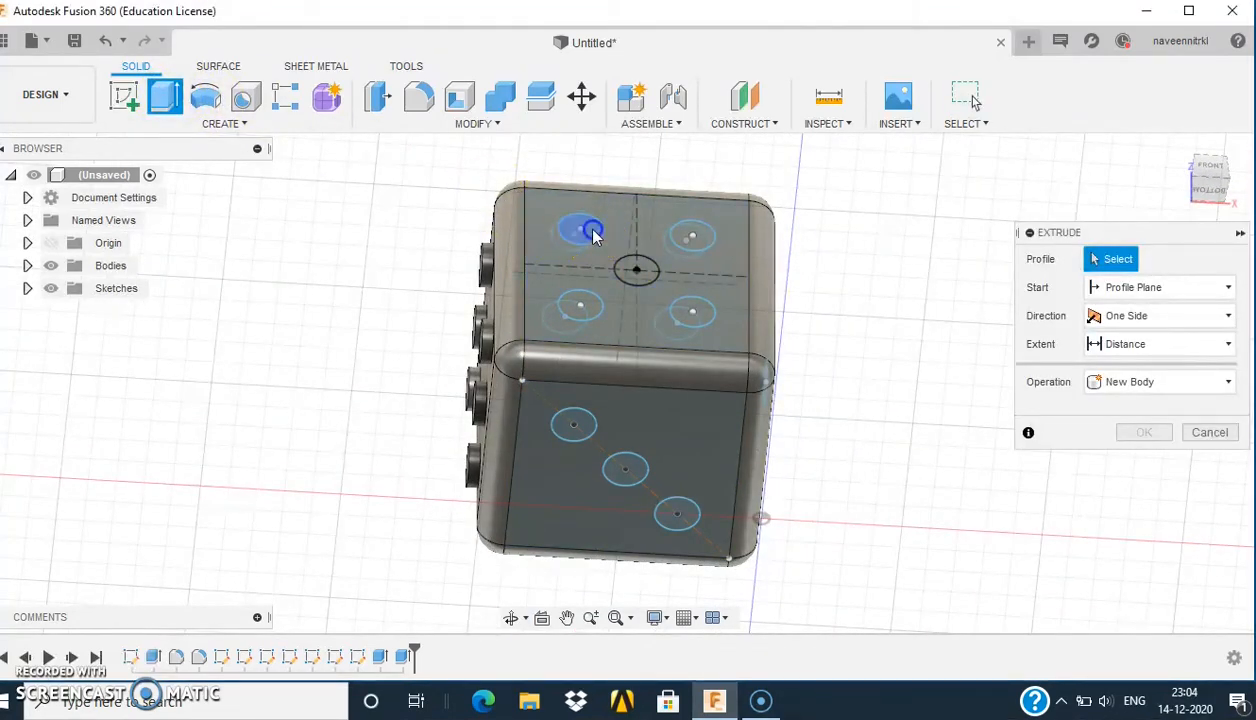
left_click(690, 240)
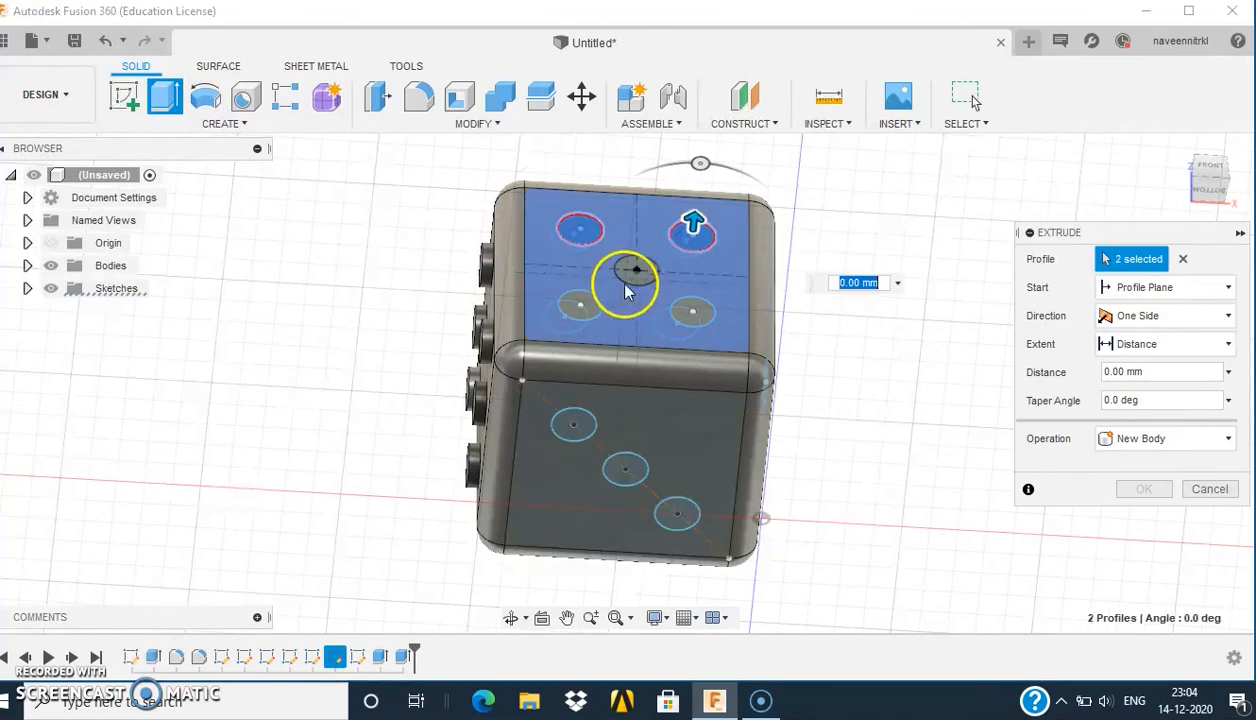
left_click(581, 305)
left_click(698, 322)
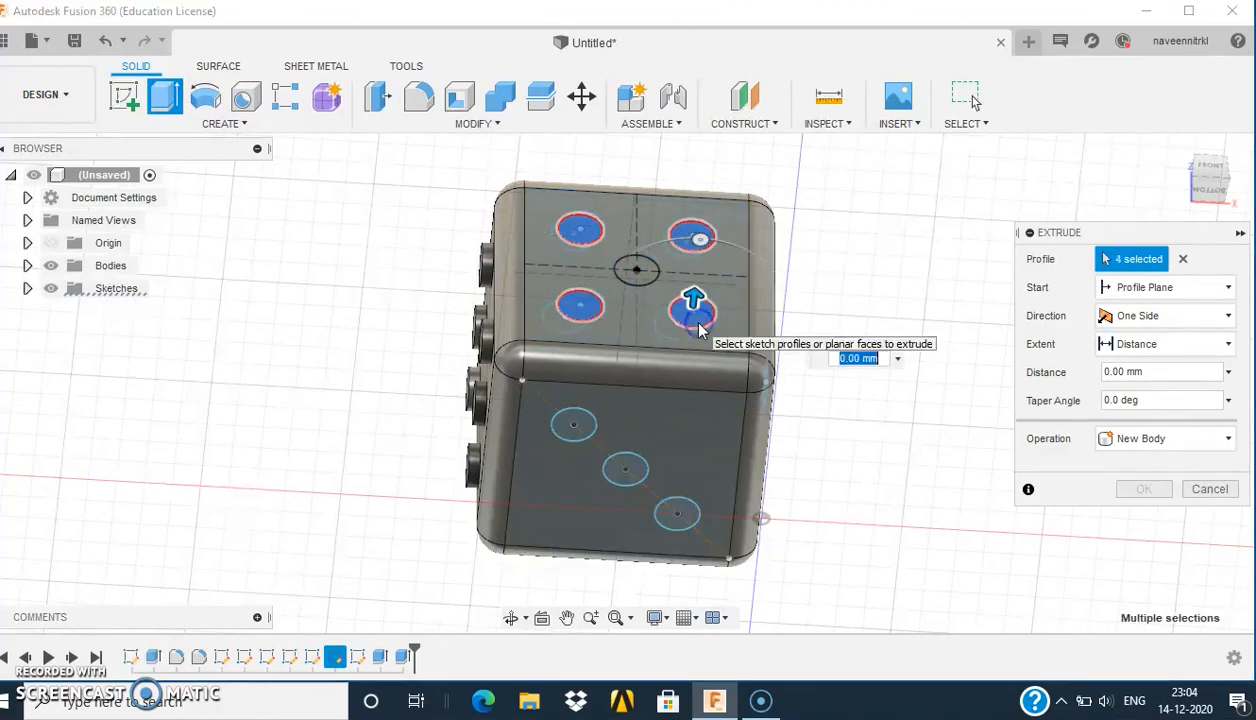
key("Return")
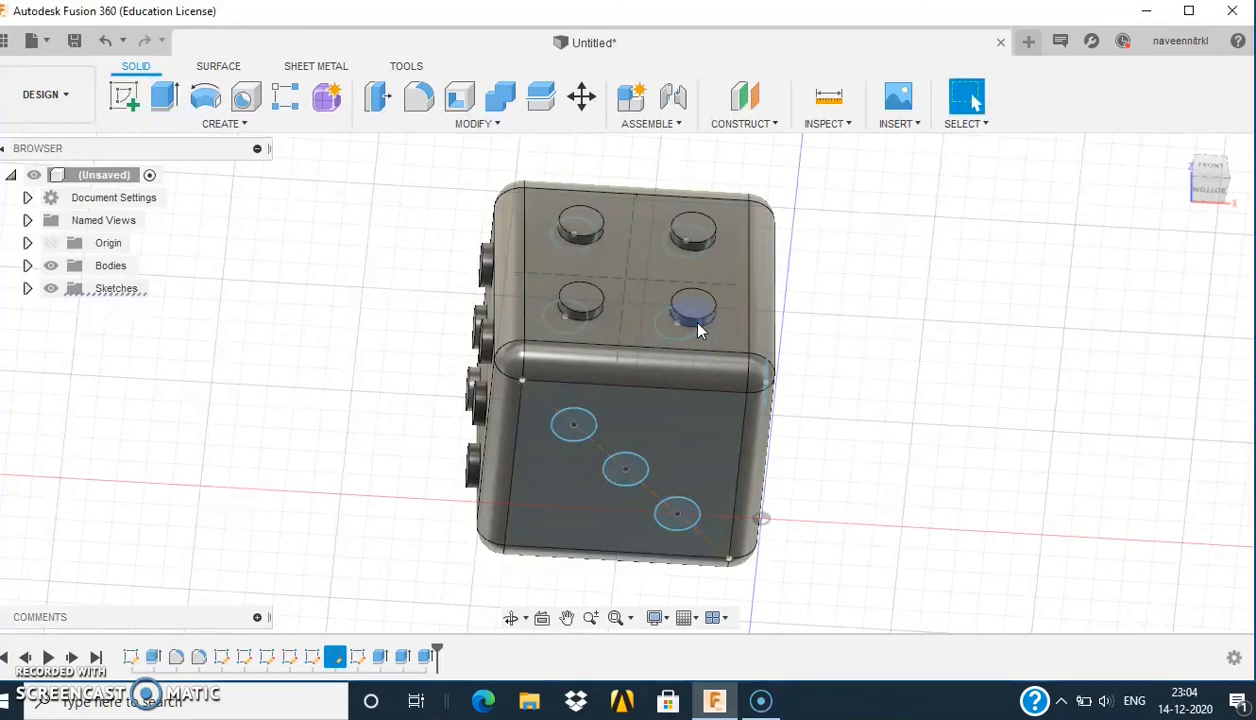
Step: Extrude the single centre circle on the right face outward by 2 mm
middle_click_drag(698, 324, 544, 347, "shift")
left_click(163, 103)
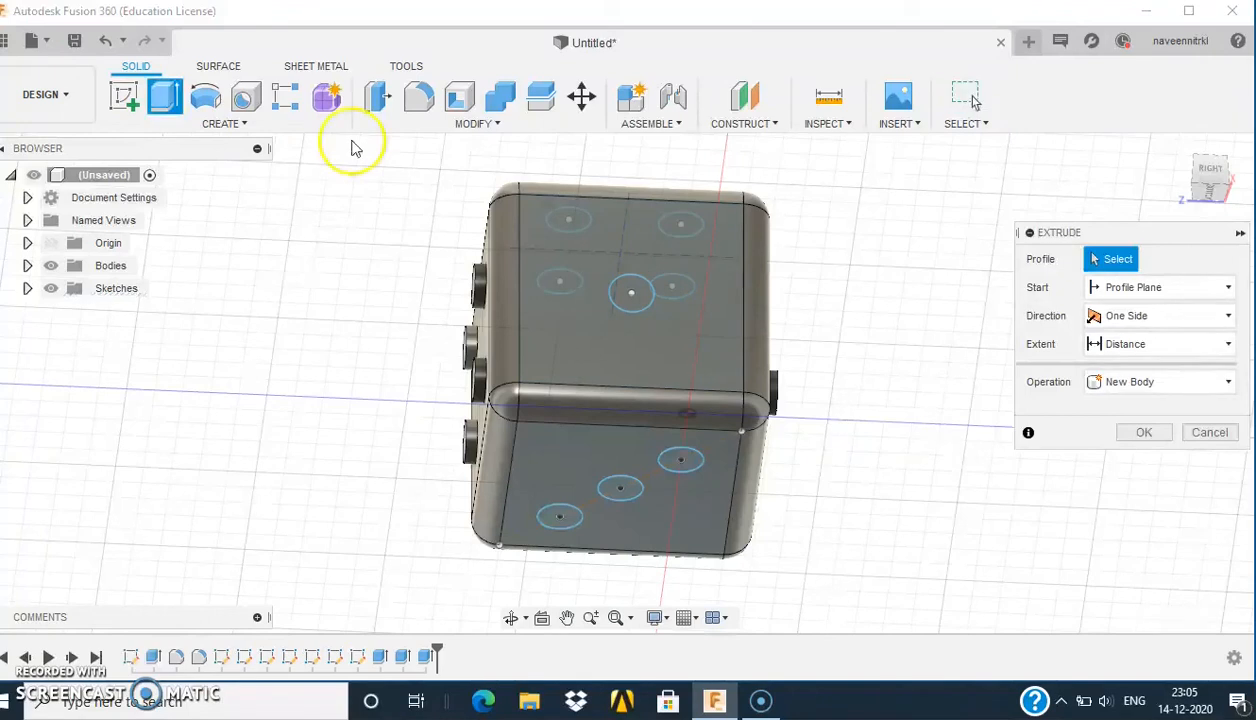
left_click(627, 292)
type("2m")
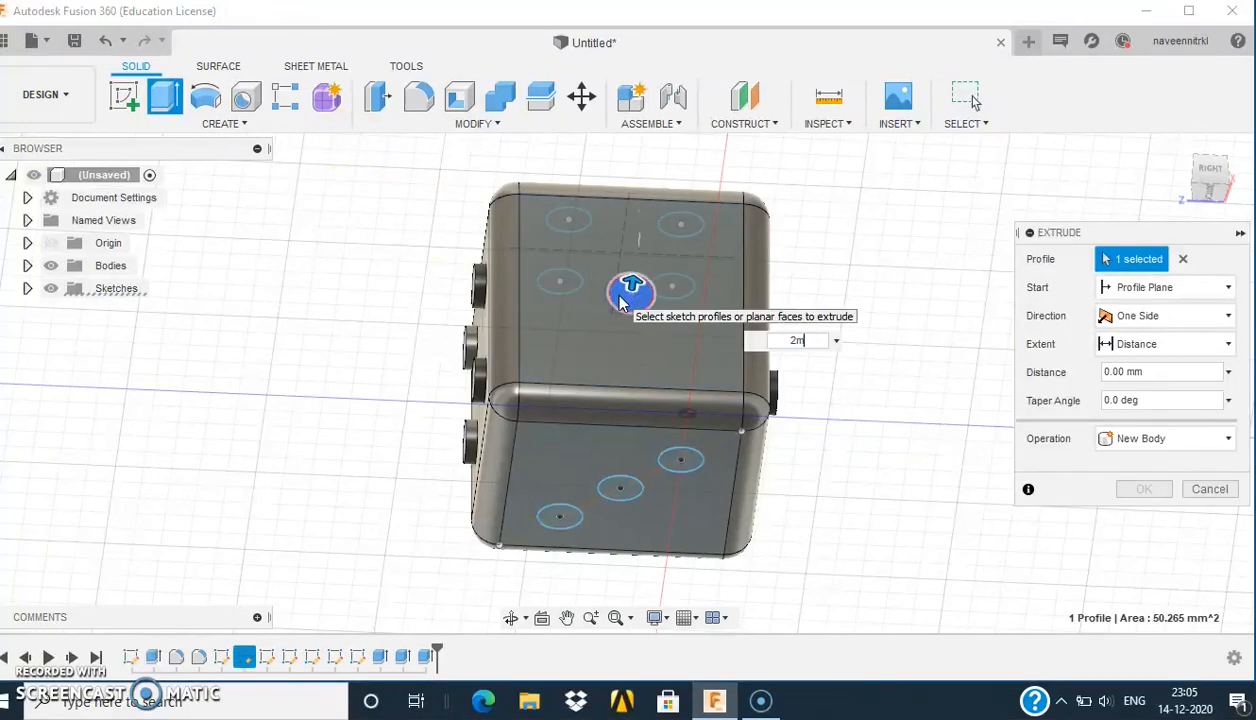
type("m")
key("Return")
left_click(617, 338)
Step: Extrude the four circles on the top face outward by 2 mm
middle_click_drag(617, 338, 478, 480, "shift")
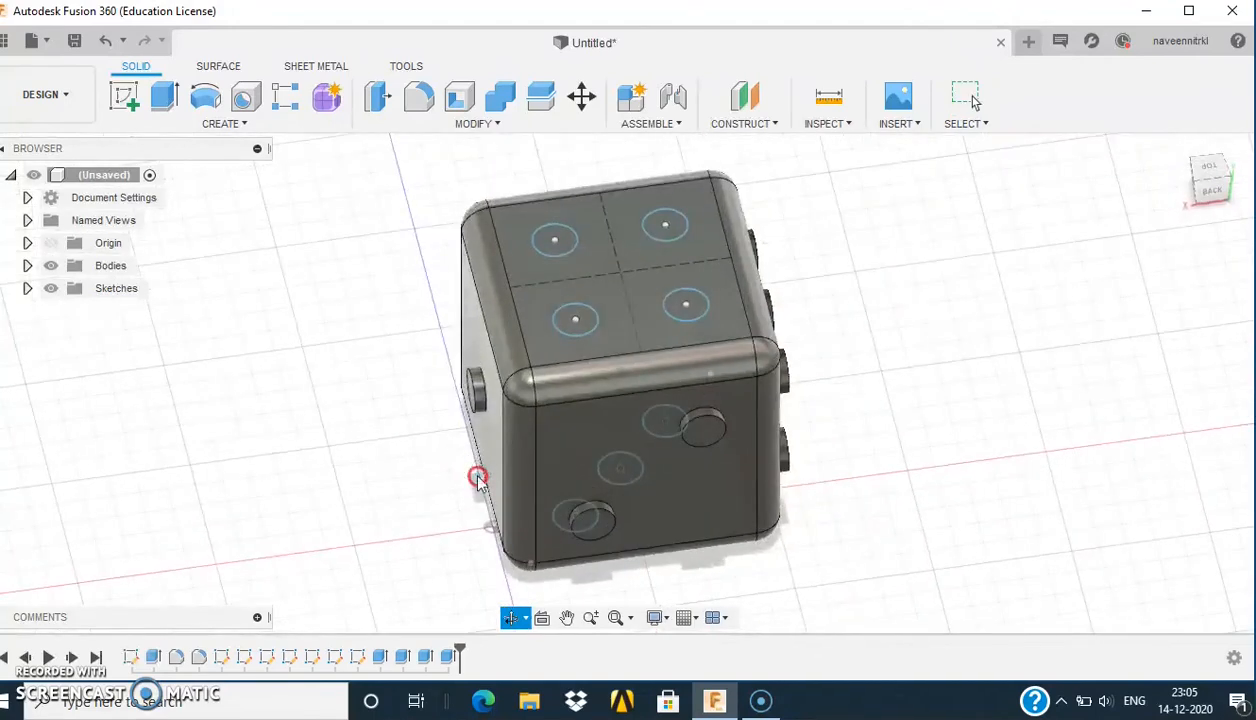
left_click(549, 252)
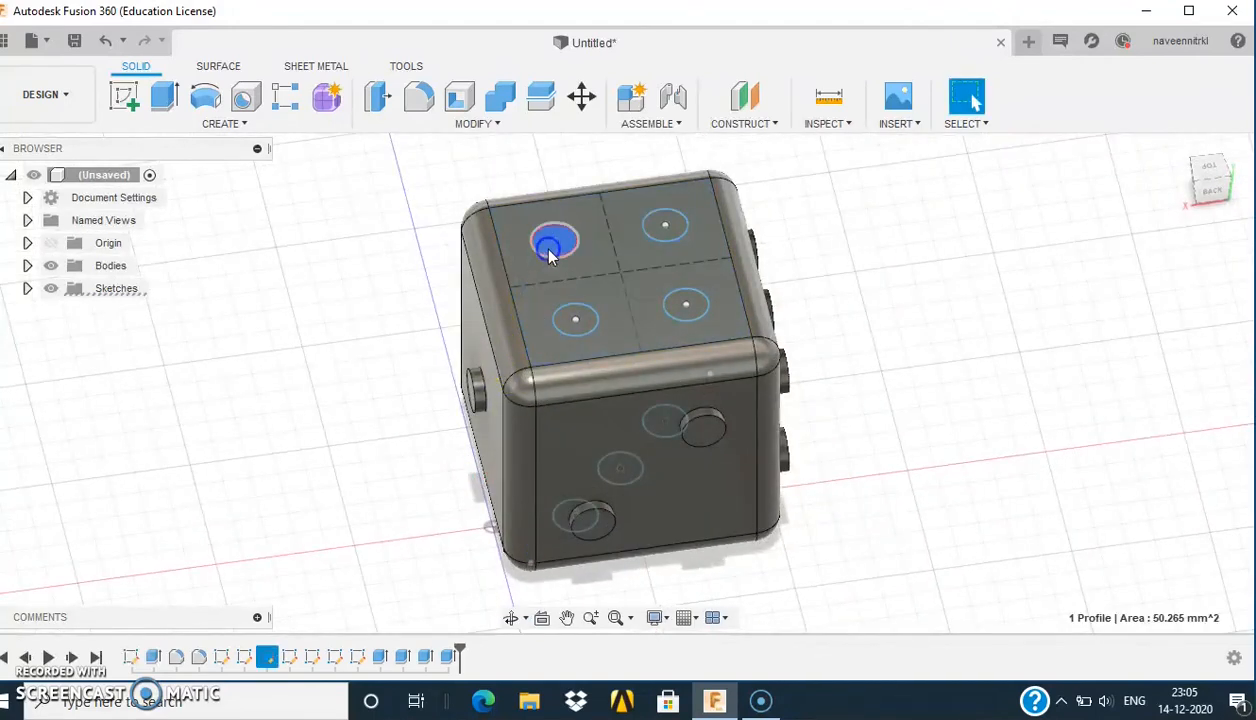
key("e")
left_click(664, 226)
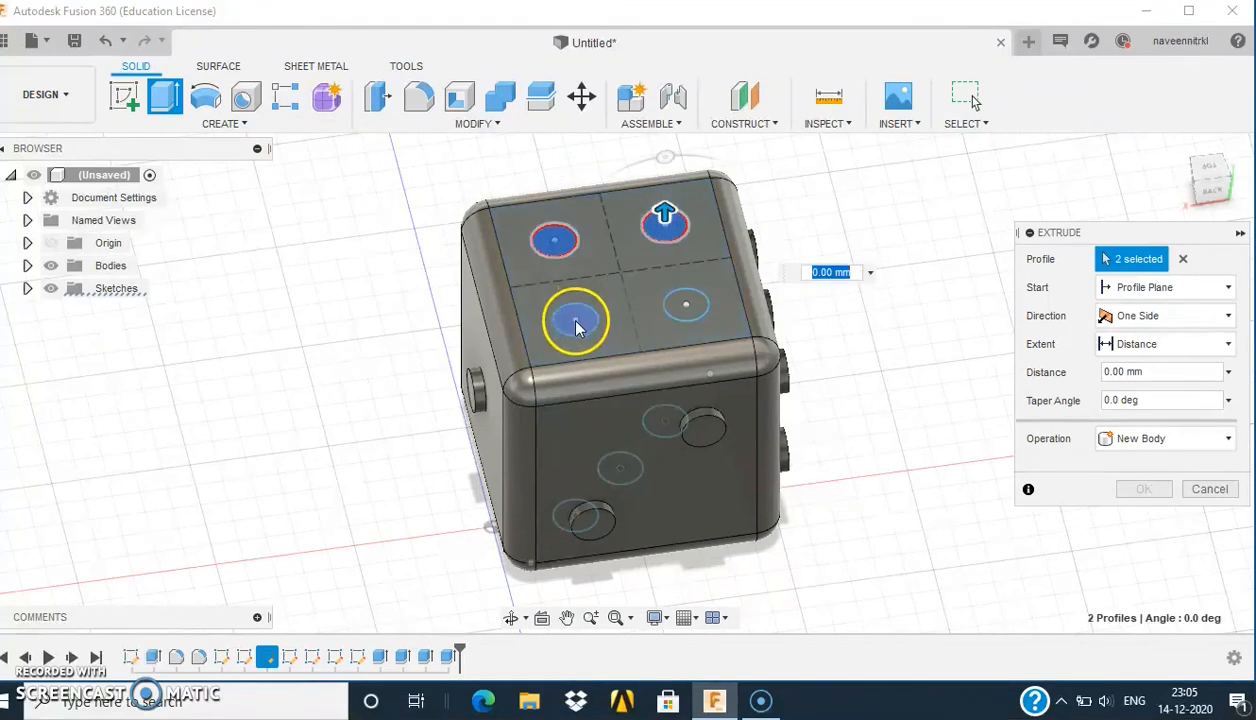
left_click(576, 325)
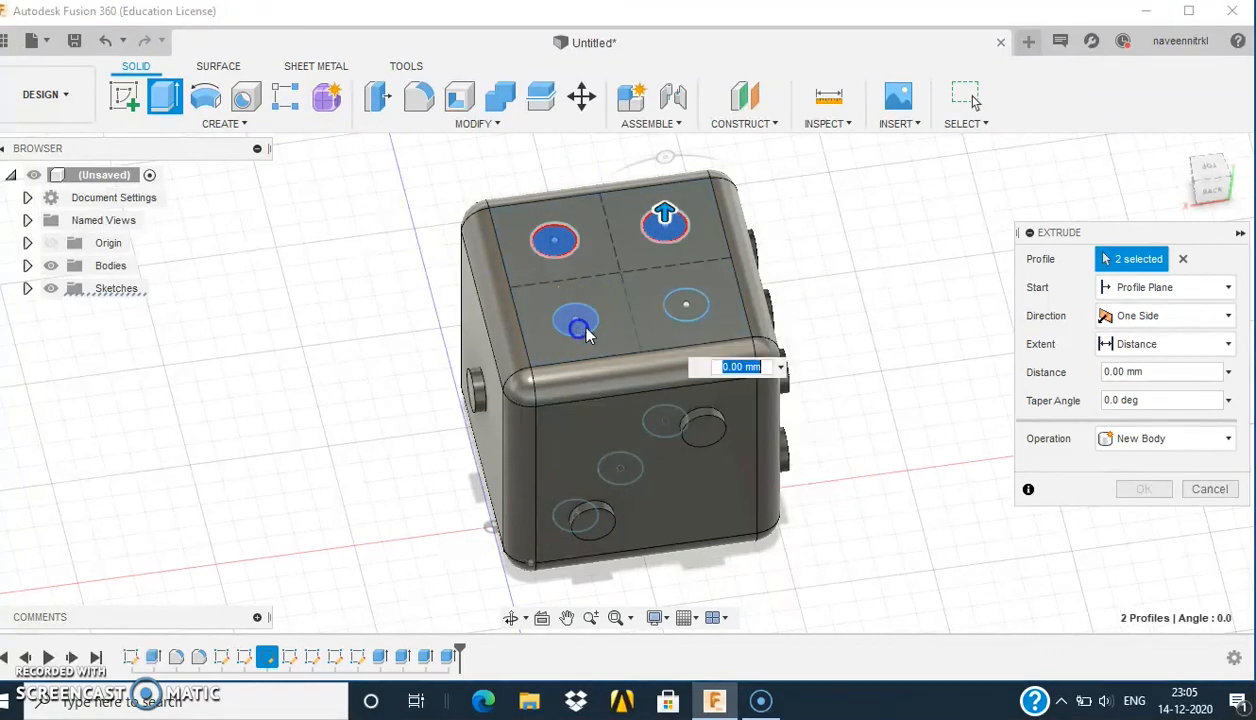
left_click(690, 321)
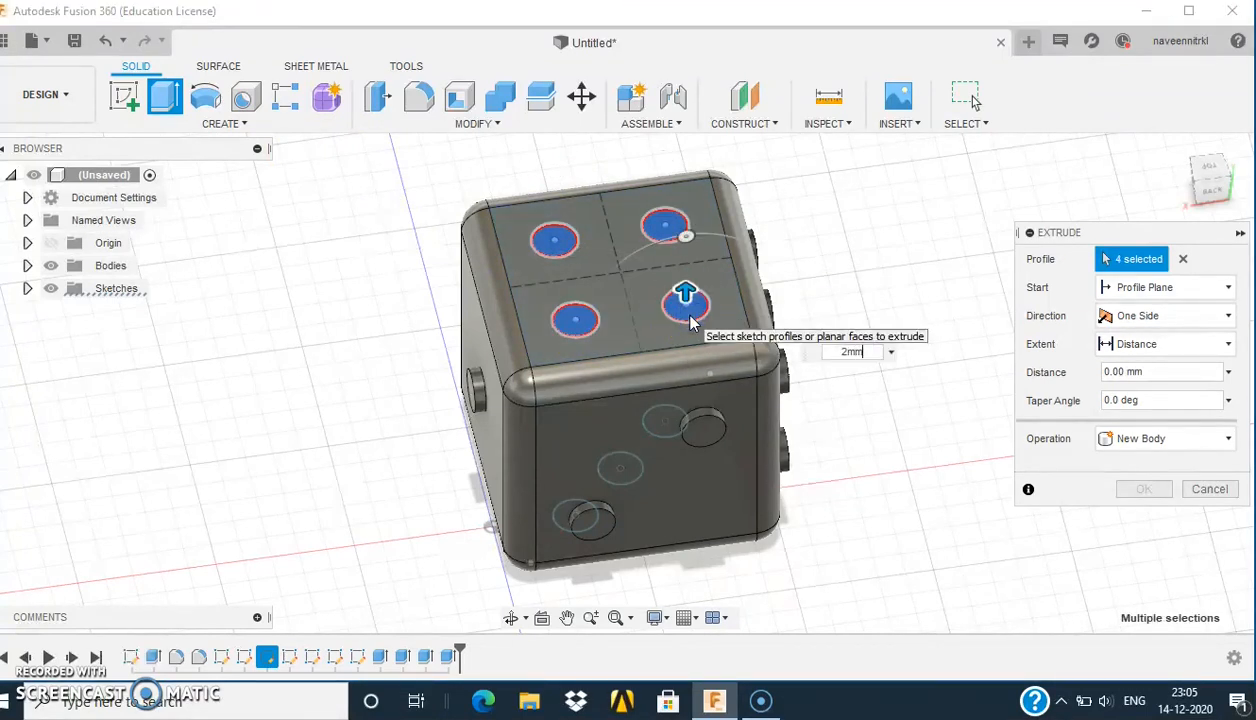
key("Return")
Step: Extrude the three diagonal circles on the bottom face outward by 2 mm
middle_click_drag(683, 316, 522, 165, "shift")
middle_click_drag(684, 376, 605, 262, "shift")
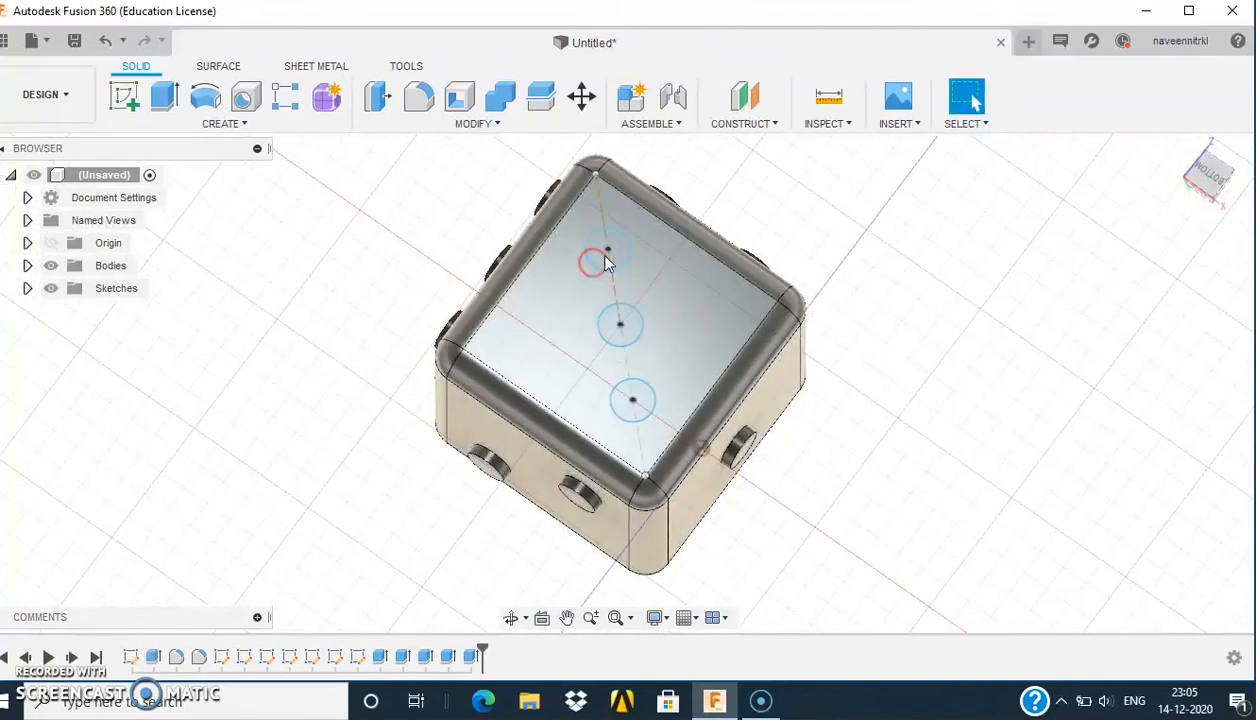
left_click(610, 253)
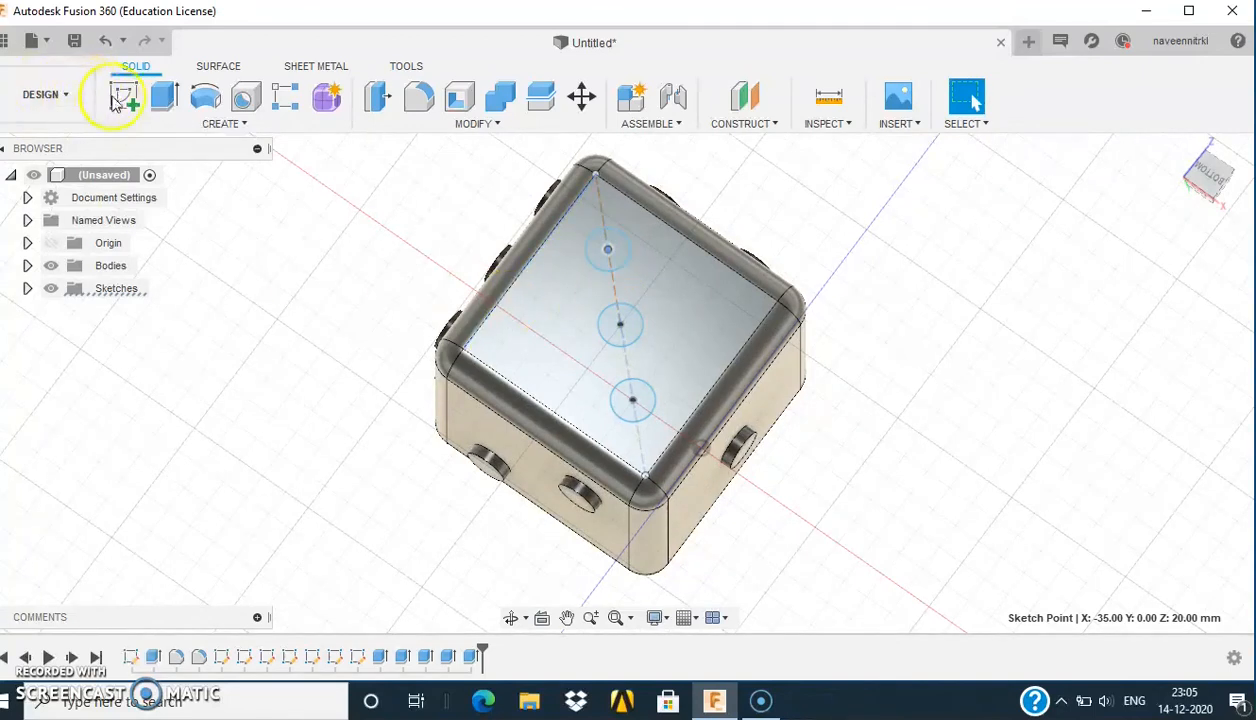
left_click(167, 103)
left_click(609, 251)
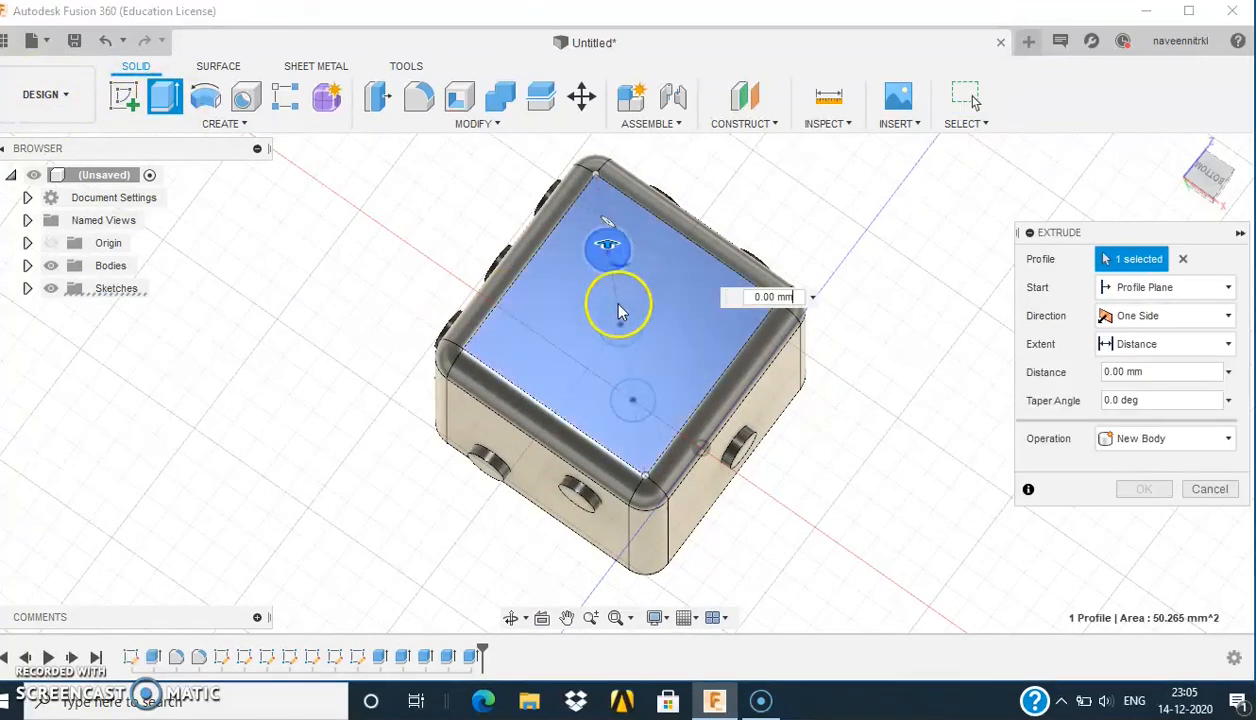
left_click(621, 340)
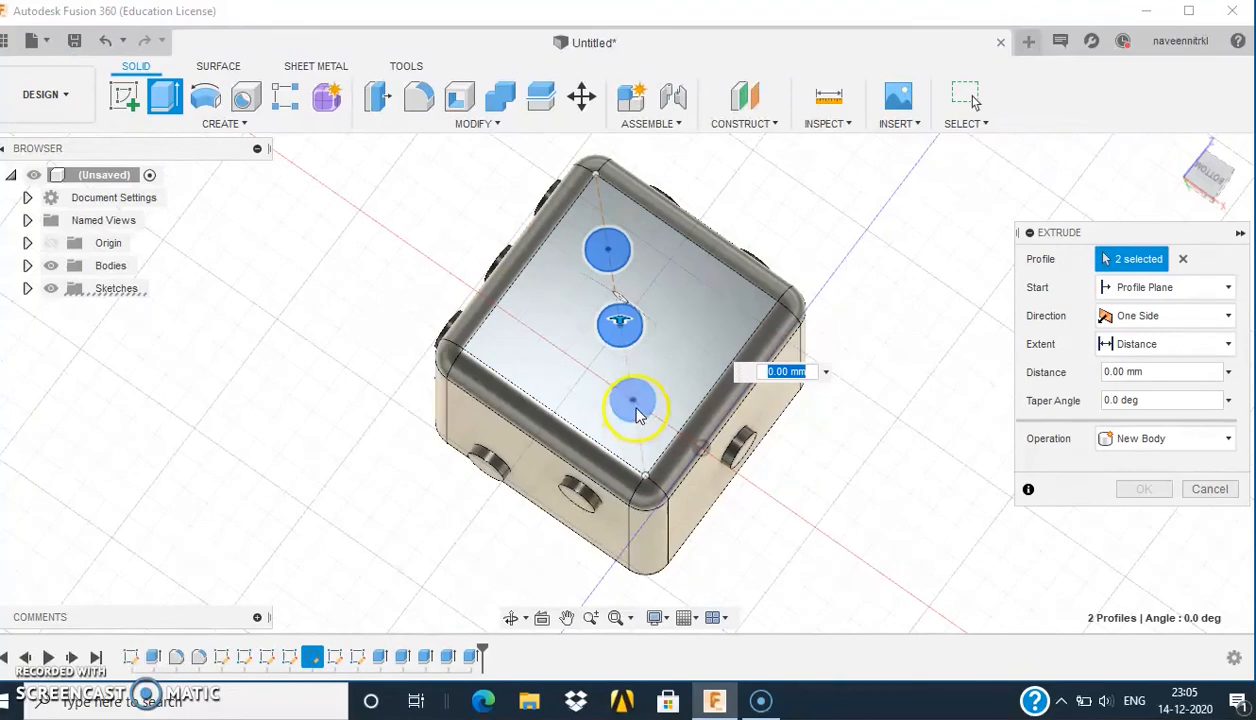
left_click(635, 407)
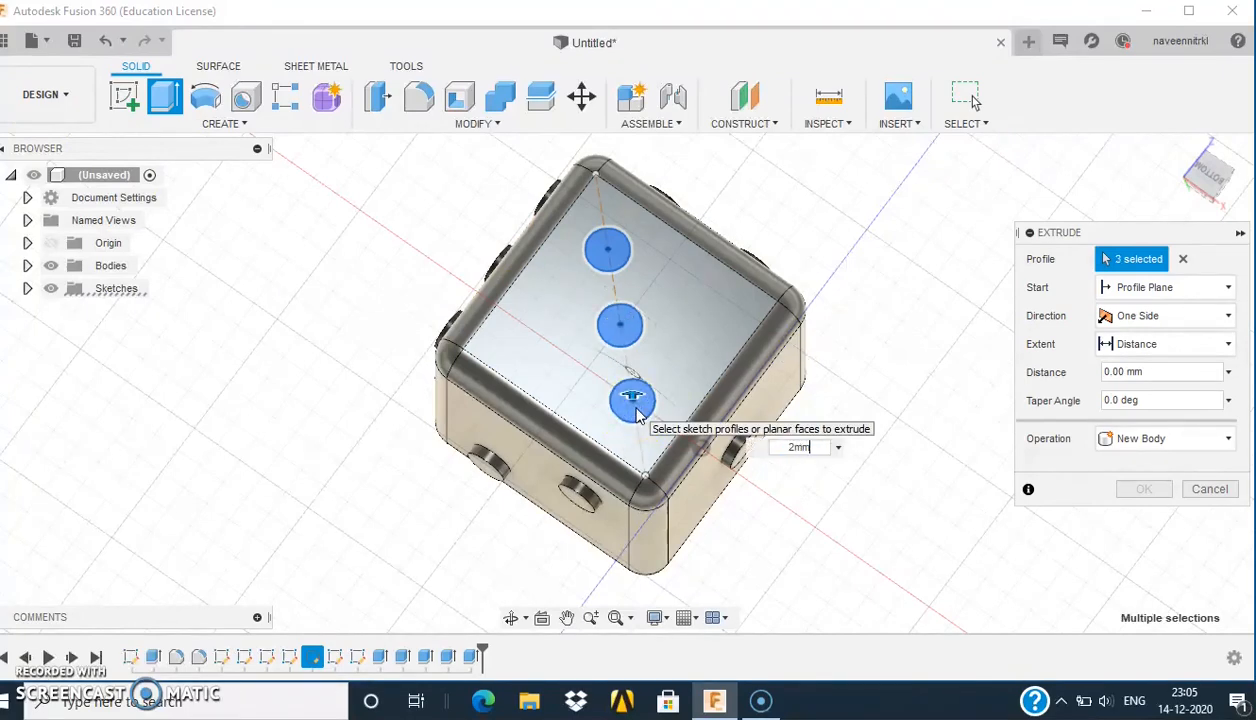
key("Escape")
Step: Apply the Paint - Enamel Glossy (Blue) appearance from the library to the whole die body
middle_click_drag(655, 398, 310, 606, "shift")
left_click(578, 143)
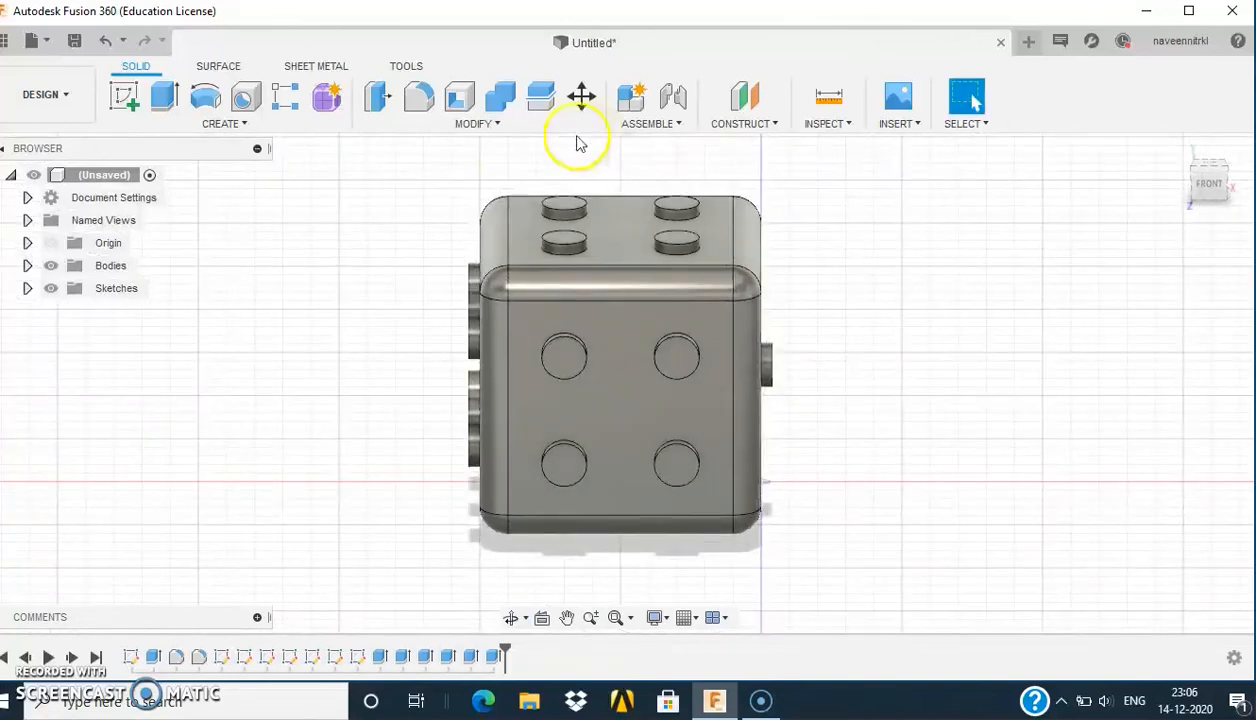
left_click(507, 124)
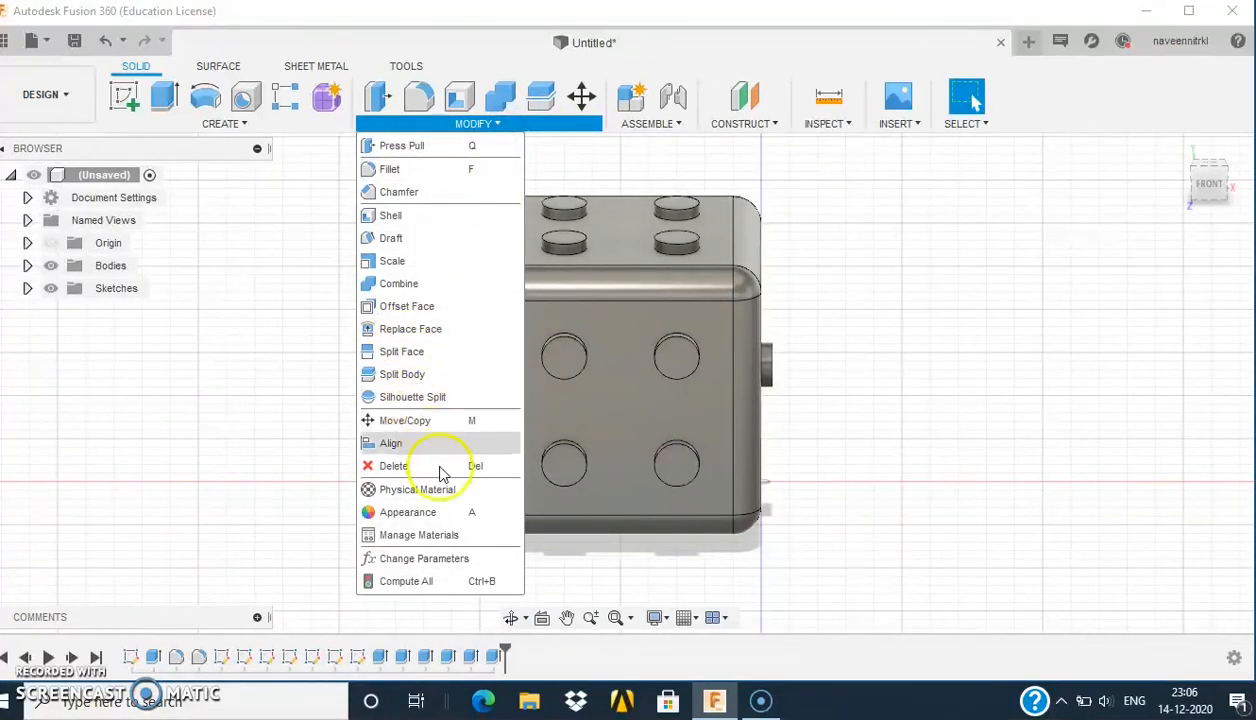
left_click(444, 514)
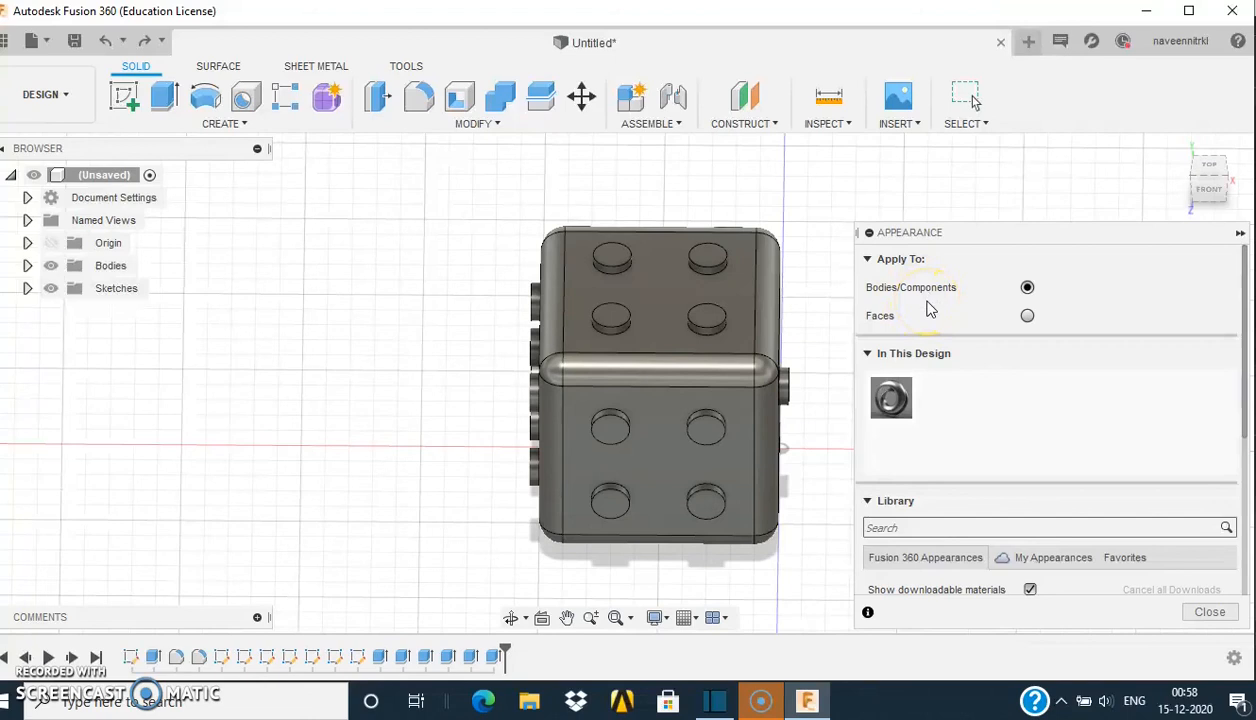
scroll(986, 350, "down", 3)
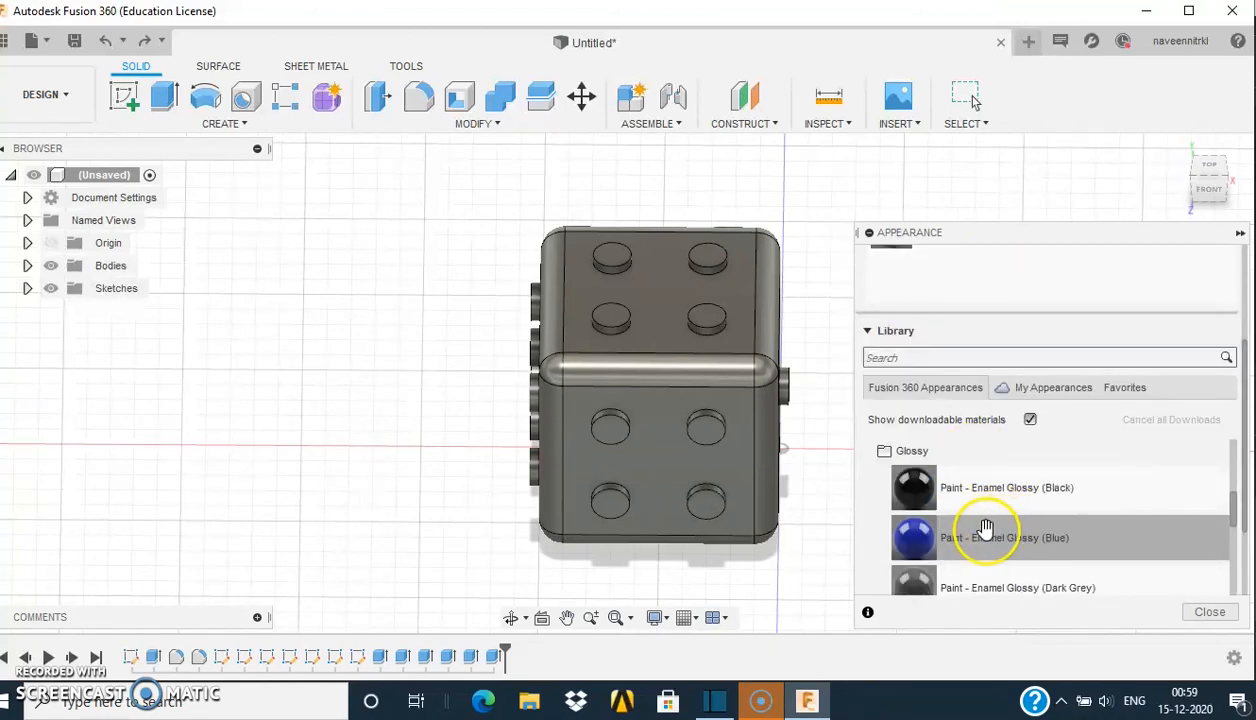
left_click(956, 455)
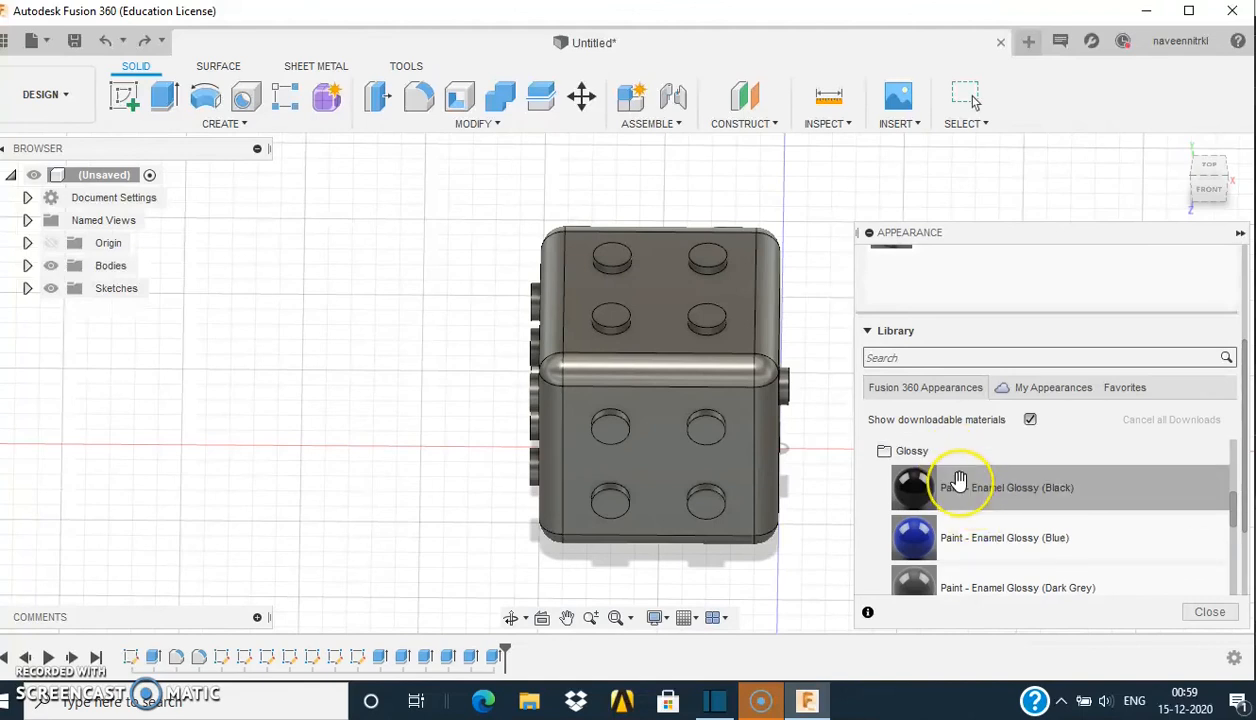
scroll(956, 480, "up", 2)
scroll(958, 488, "down", 2)
left_click(944, 499)
scroll(940, 499, "down", 1)
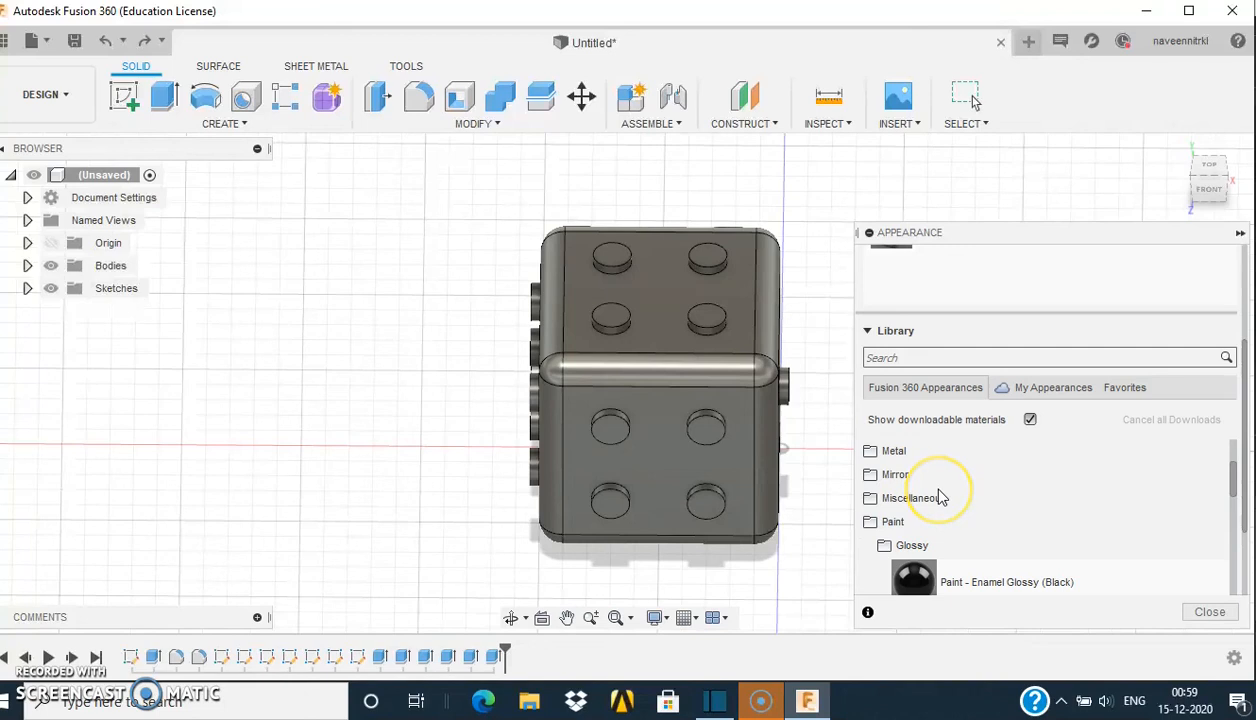
scroll(946, 508, "down", 1)
left_click(958, 506)
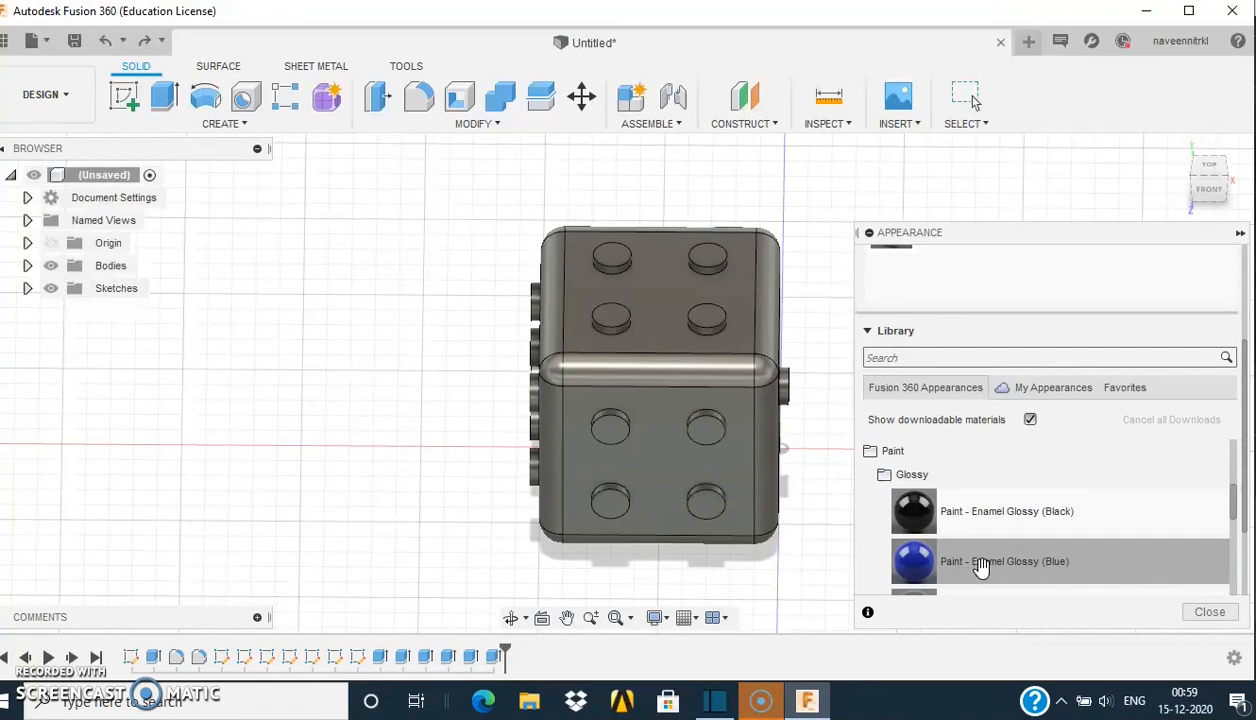
left_click_drag(981, 566, 636, 380)
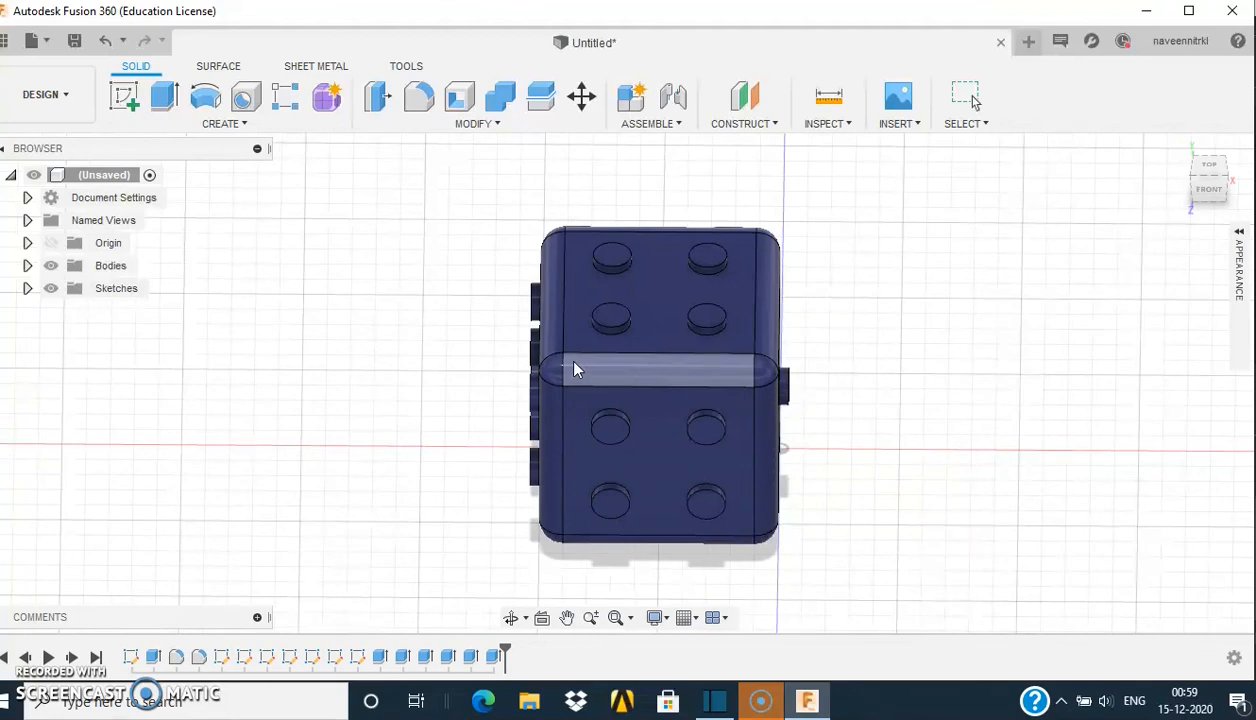
left_click(1178, 150)
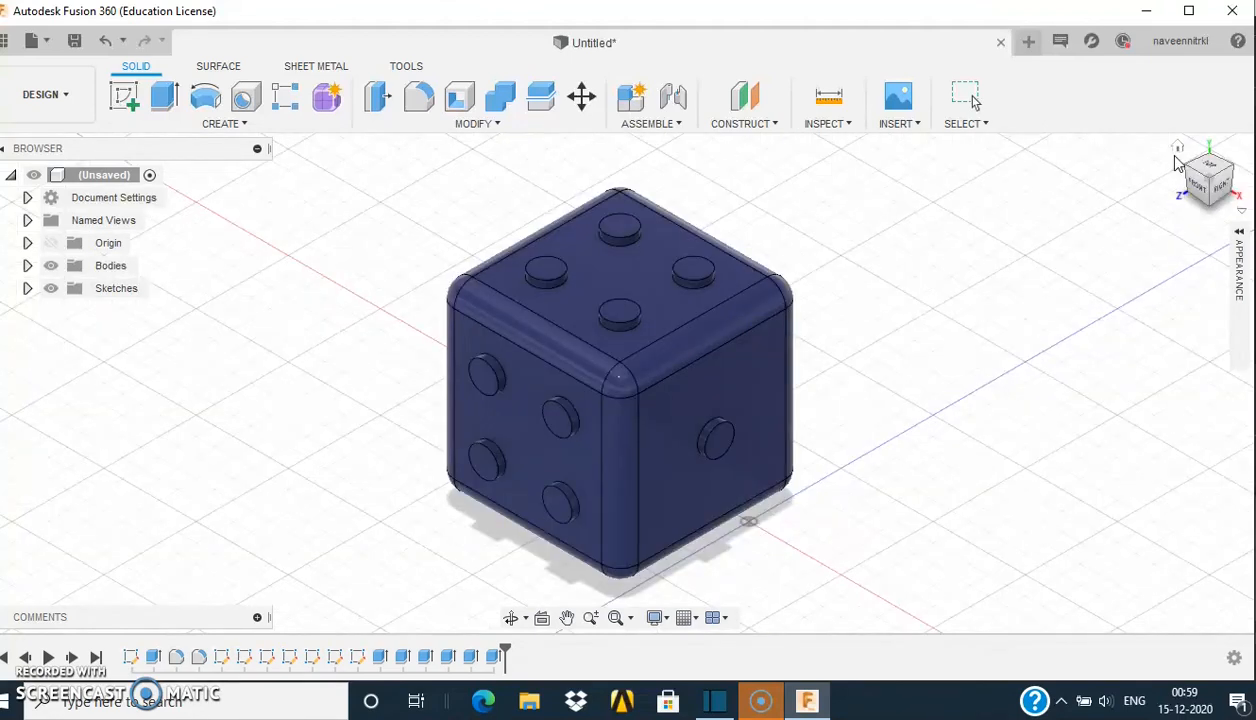